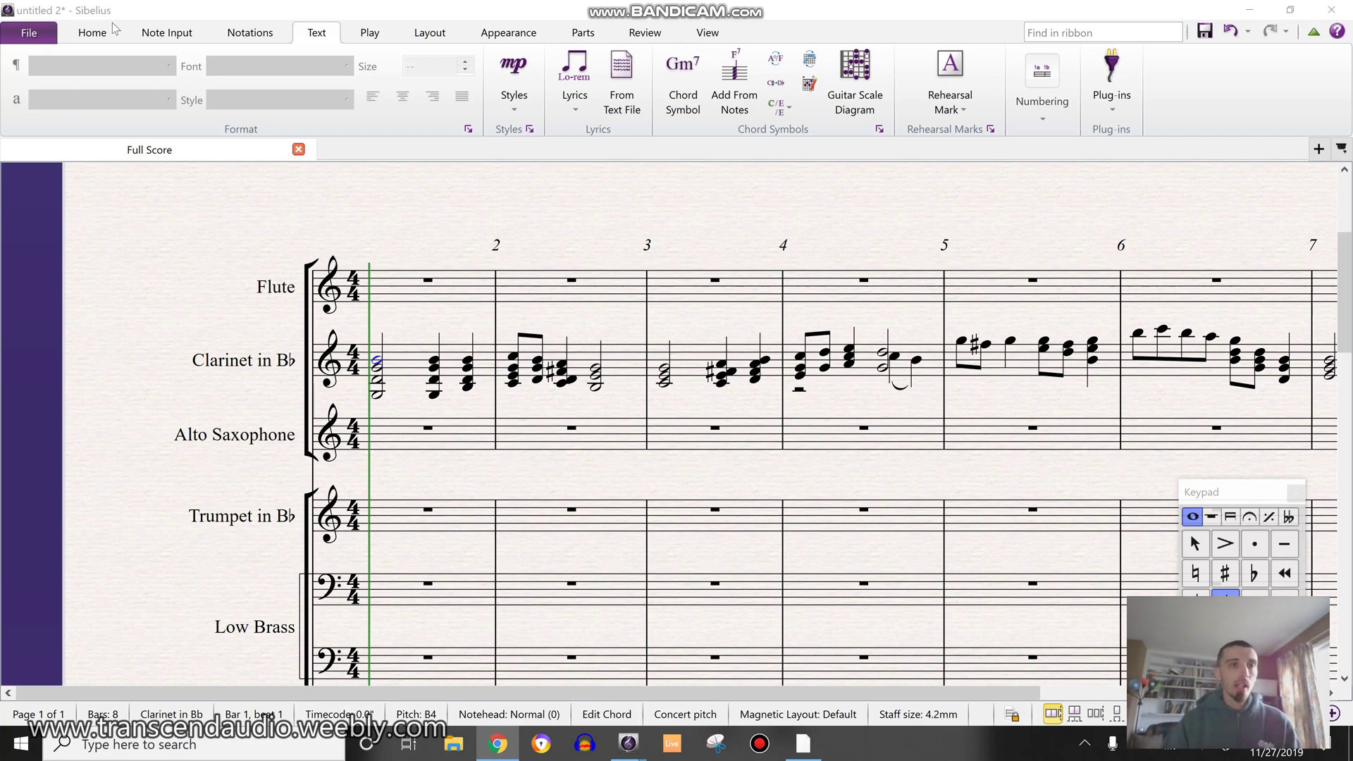
Look over the full score's staves and play back the Clarinet in B♭ passage from bar 1.
left_click(168, 37)
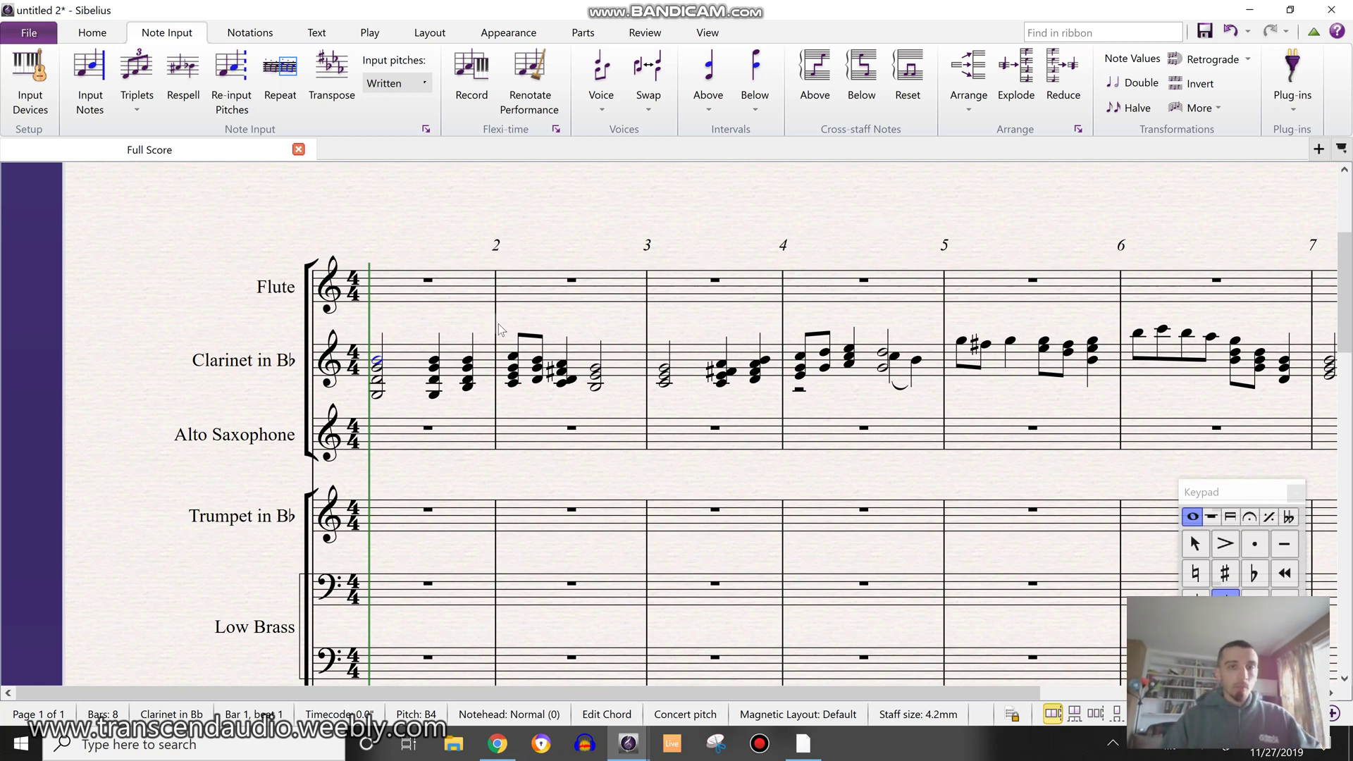
scroll(497, 323, "down", 2)
scroll(546, 370, "down", 5)
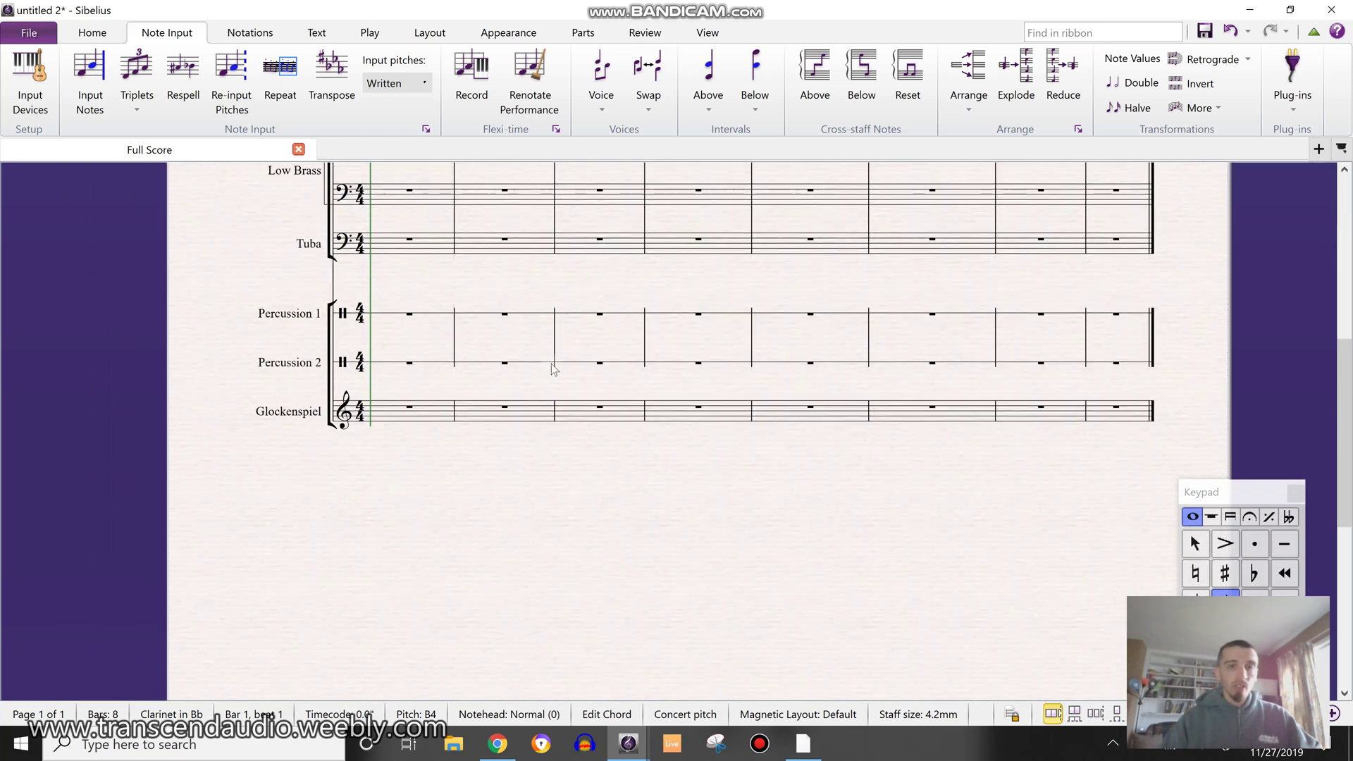
scroll(551, 368, "up", 3)
scroll(554, 368, "up", 3)
scroll(535, 365, "down", 3)
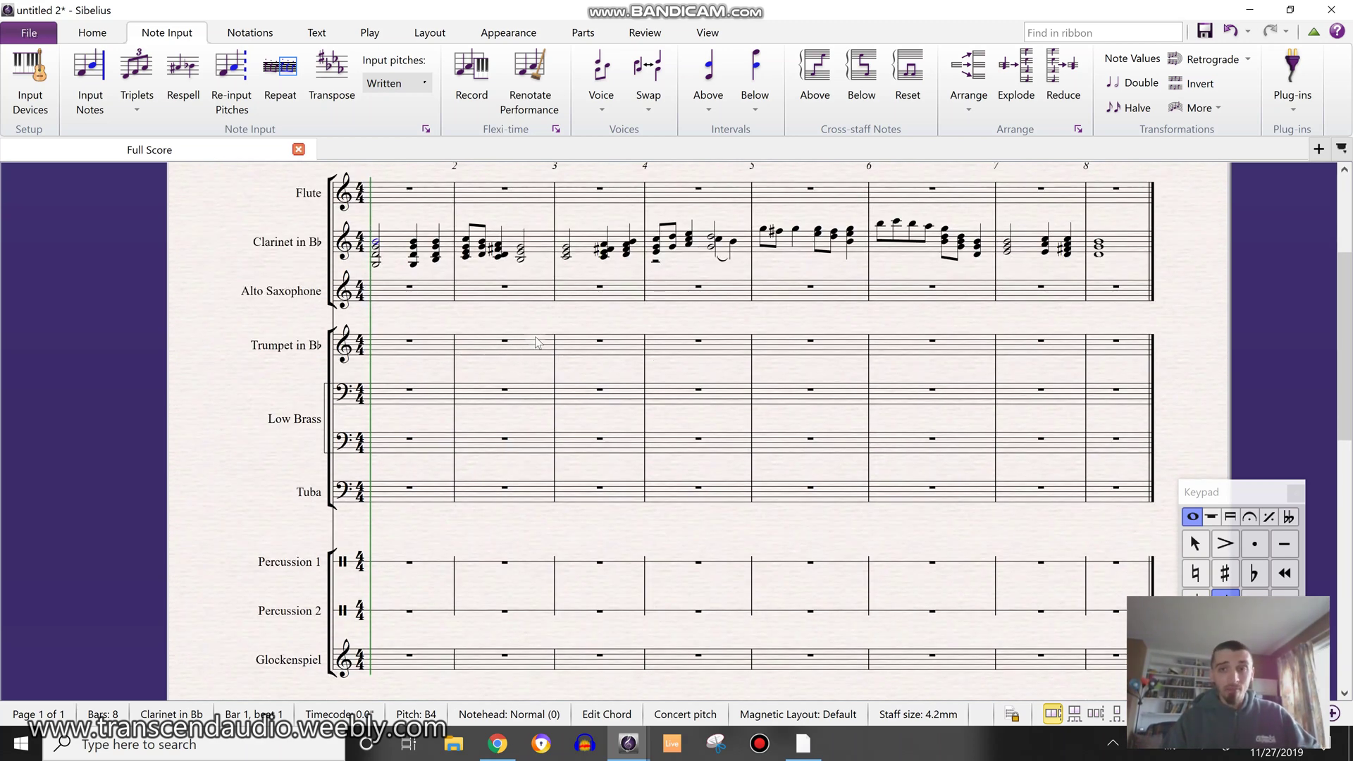
left_click(399, 271)
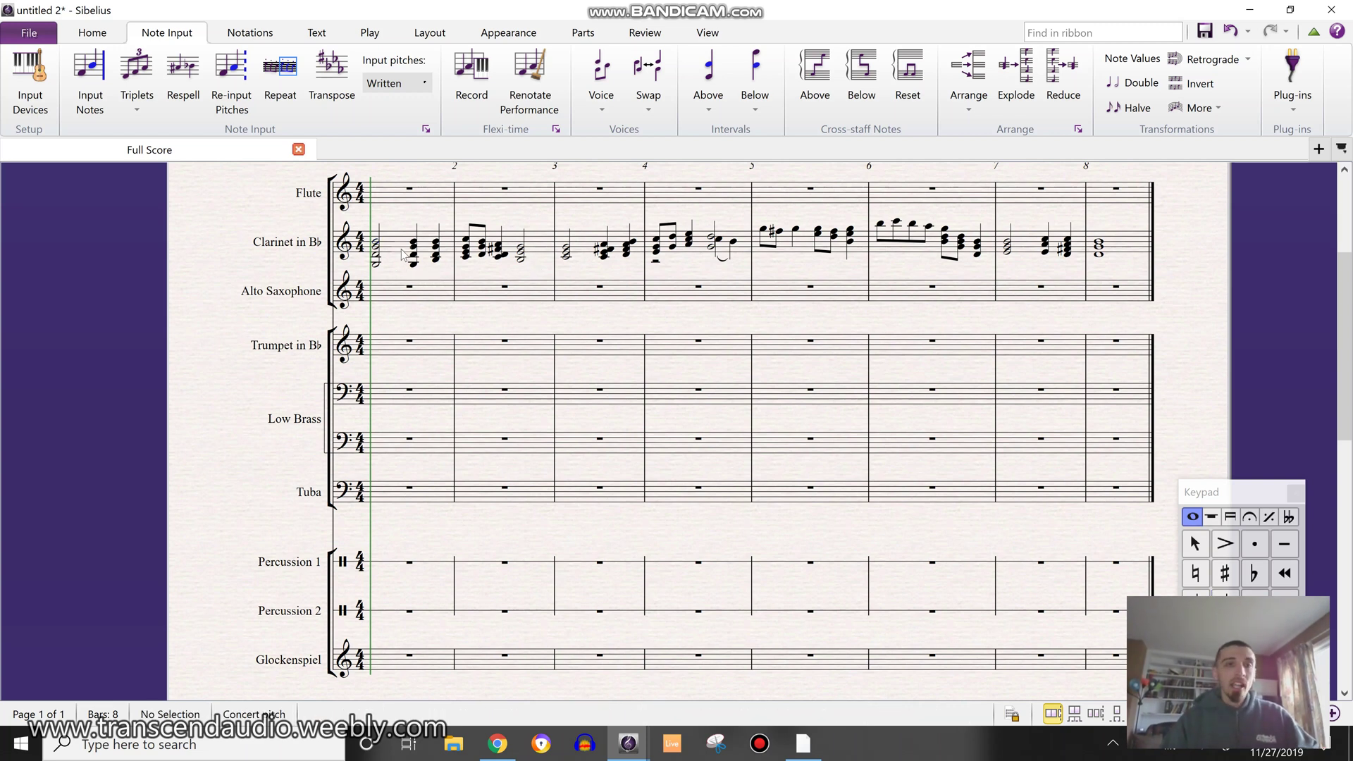
left_click(377, 259)
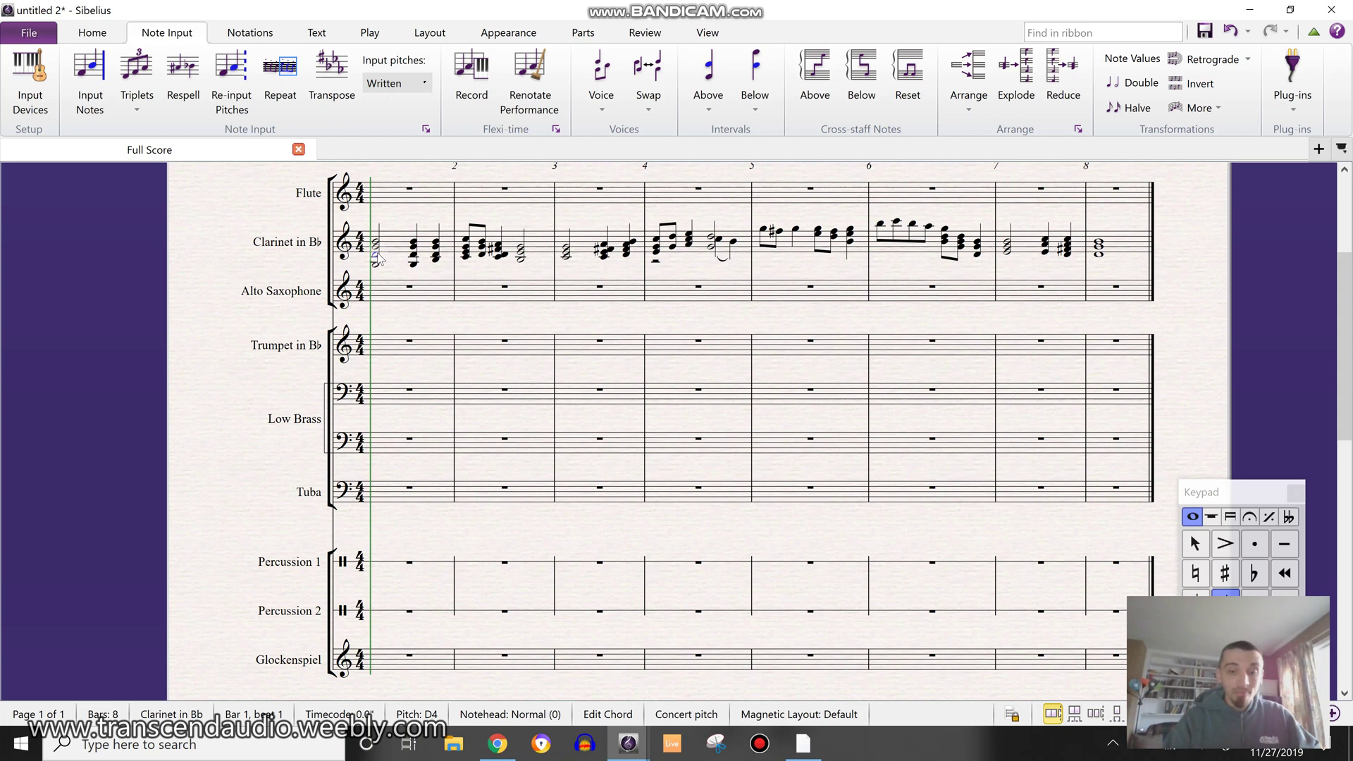
key("space")
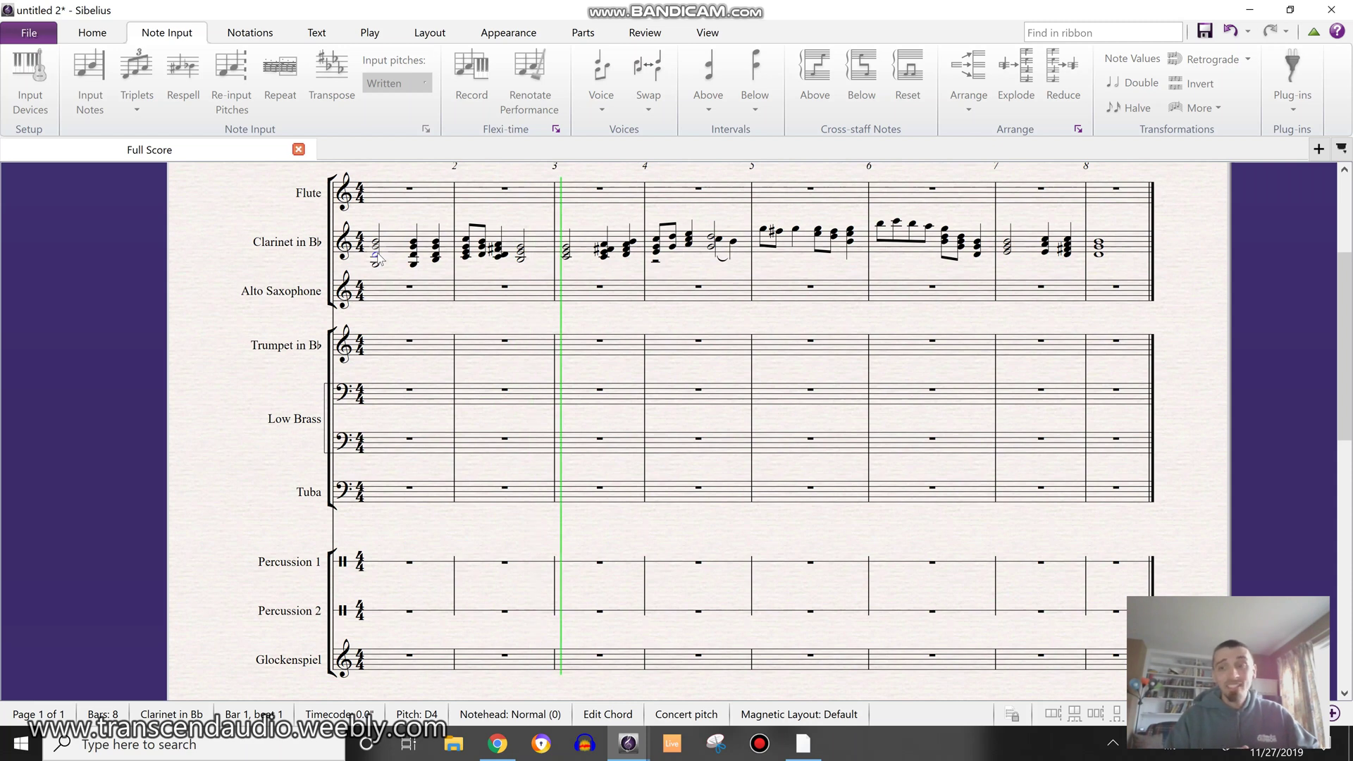
key("alt+Tab")
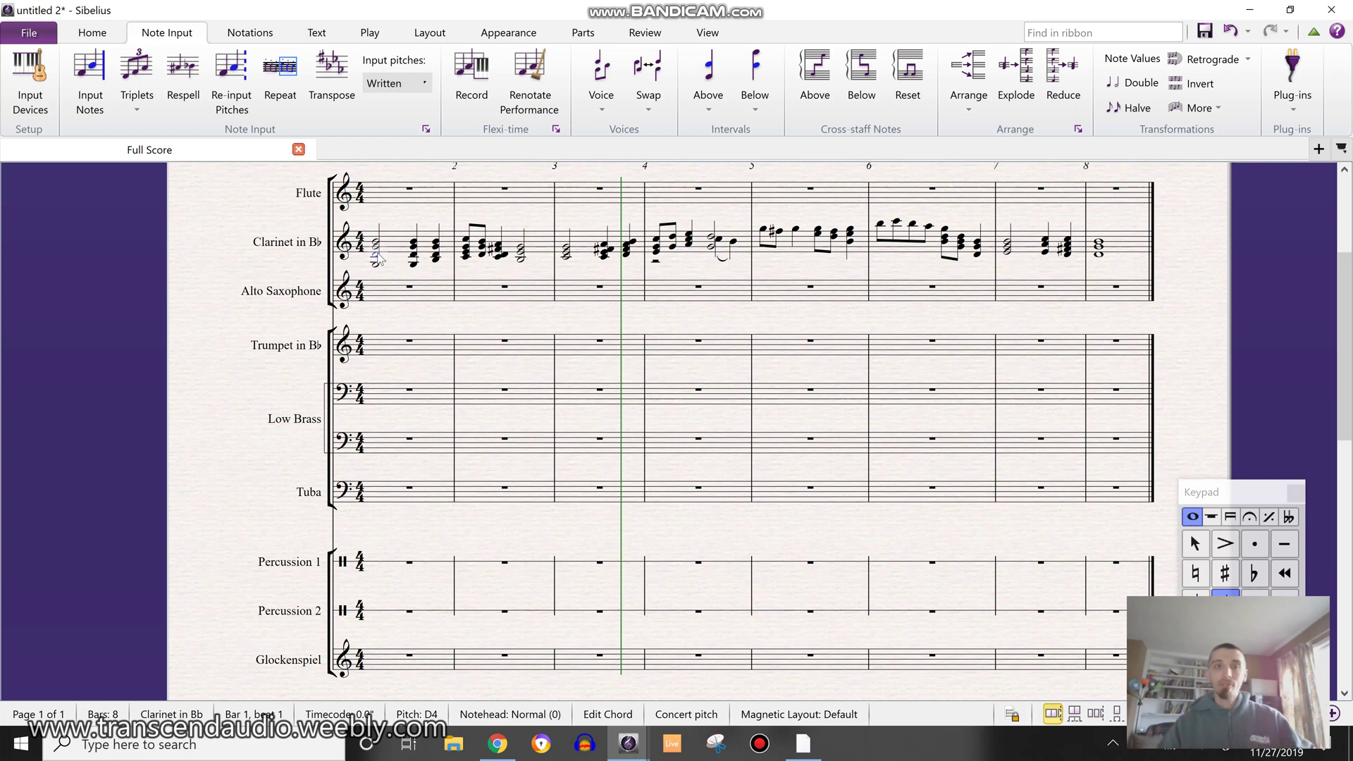
Cut bars 1 to 4 from the Clarinet in B♭ staff.
left_click(396, 247)
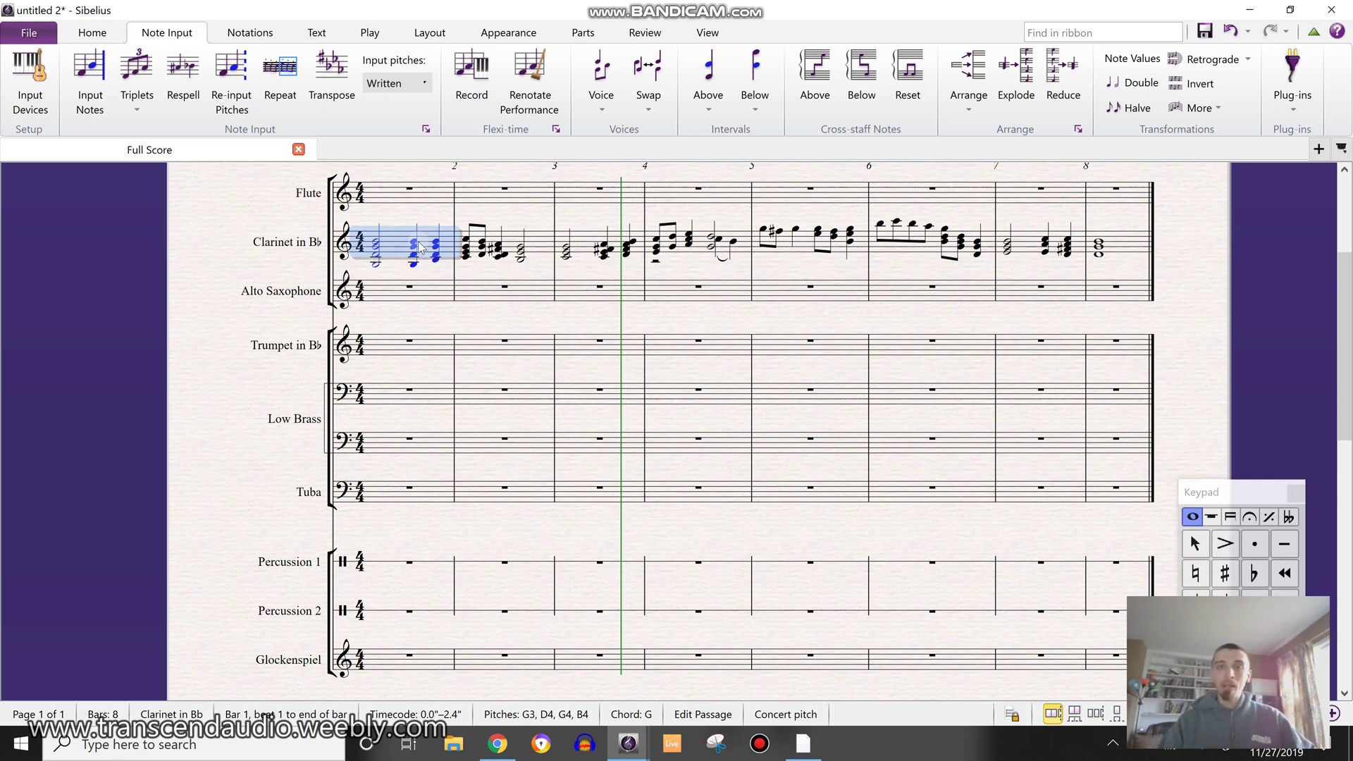
left_click(703, 245, "shift")
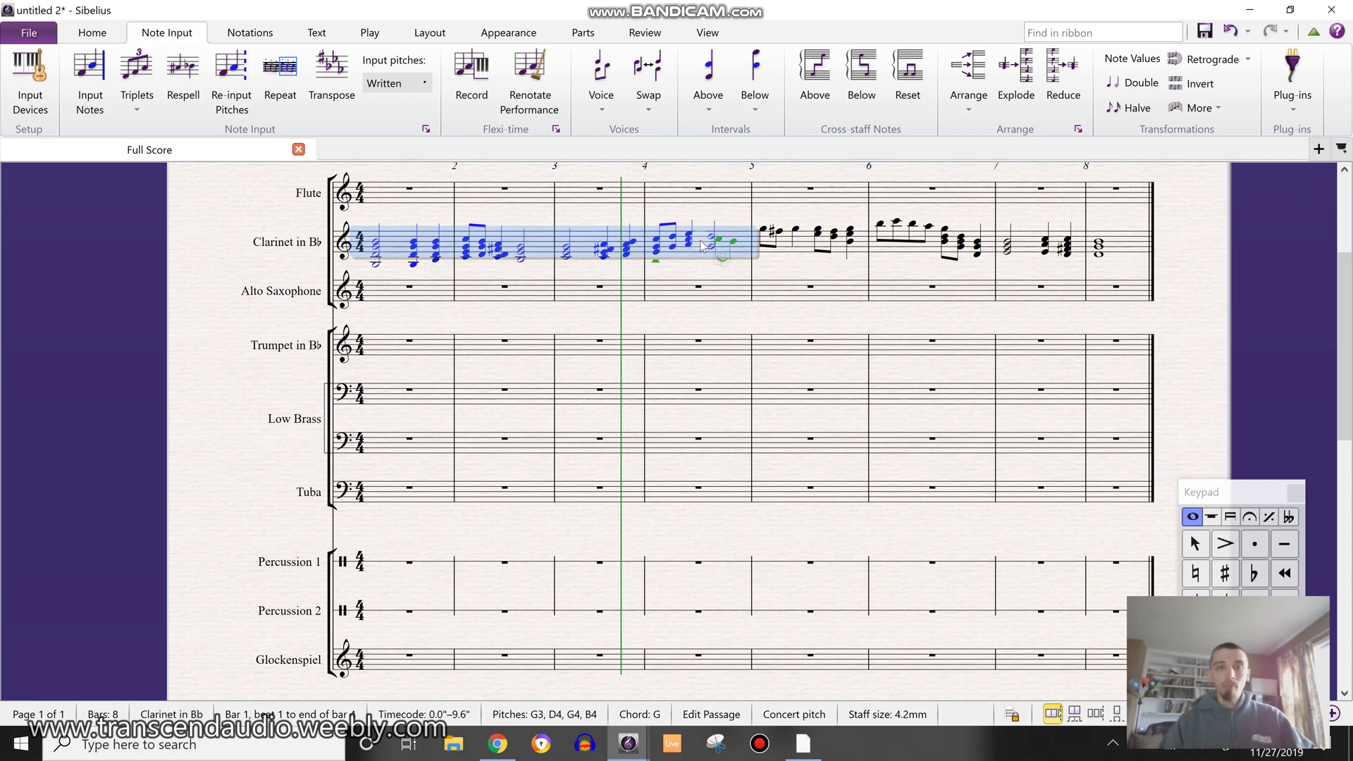
key("Delete")
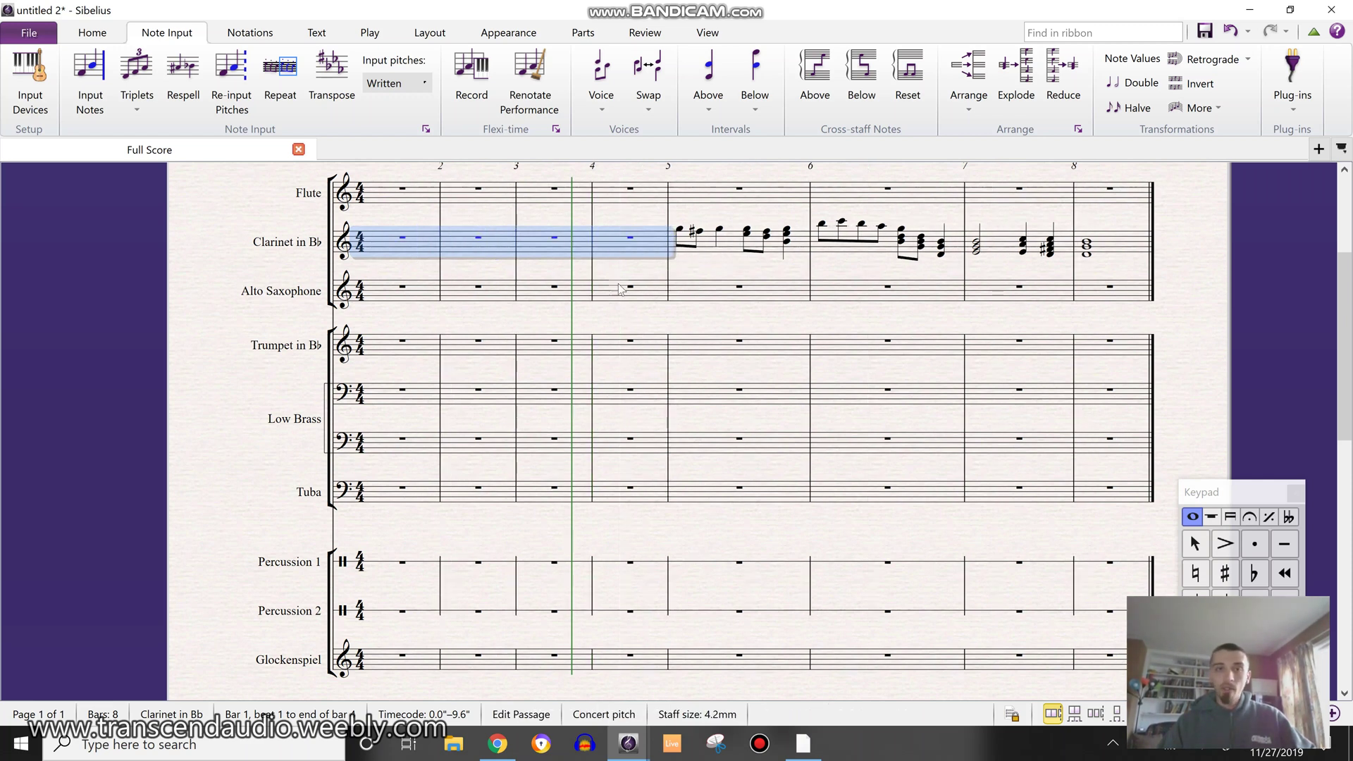
left_click(403, 270)
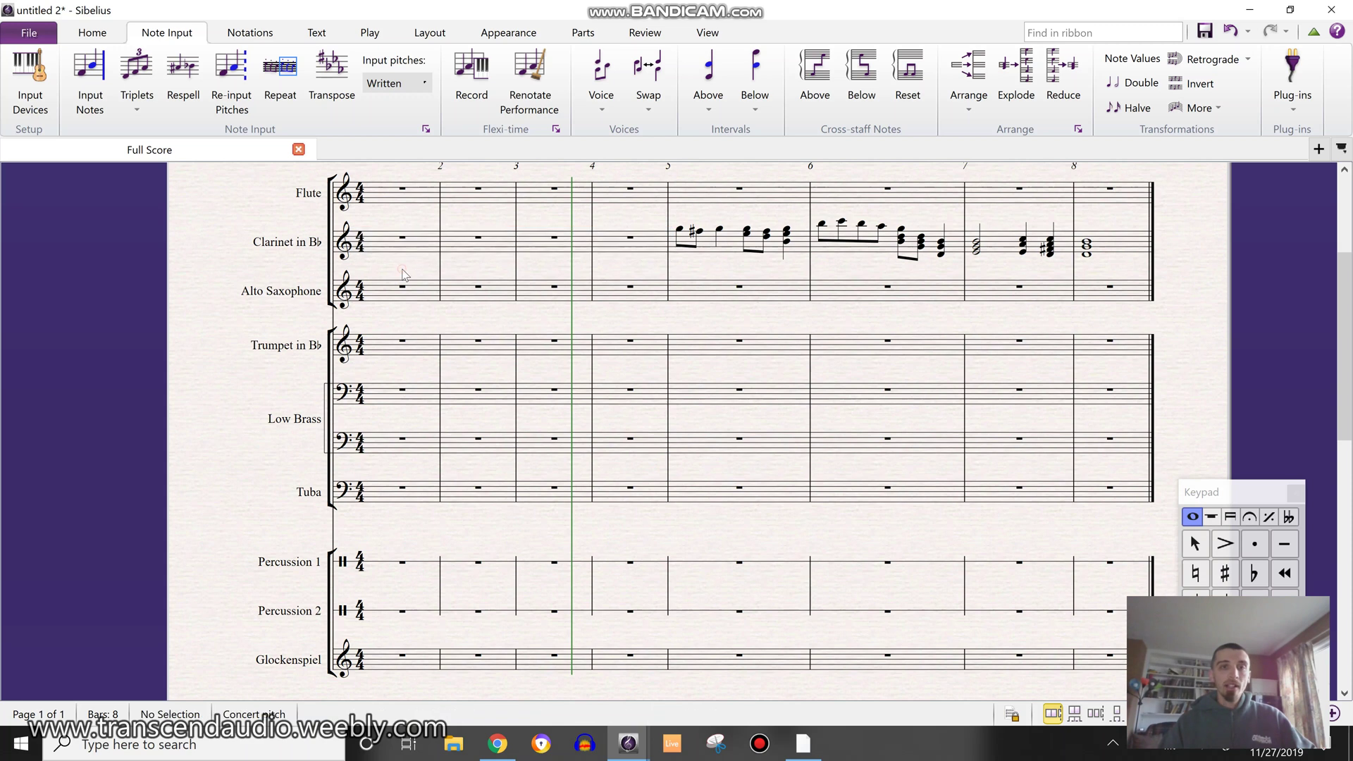
Explode the cut clarinet passage onto the Trumpet, both Low Brass and Tuba staves, starting at bar 1.
left_click(391, 203)
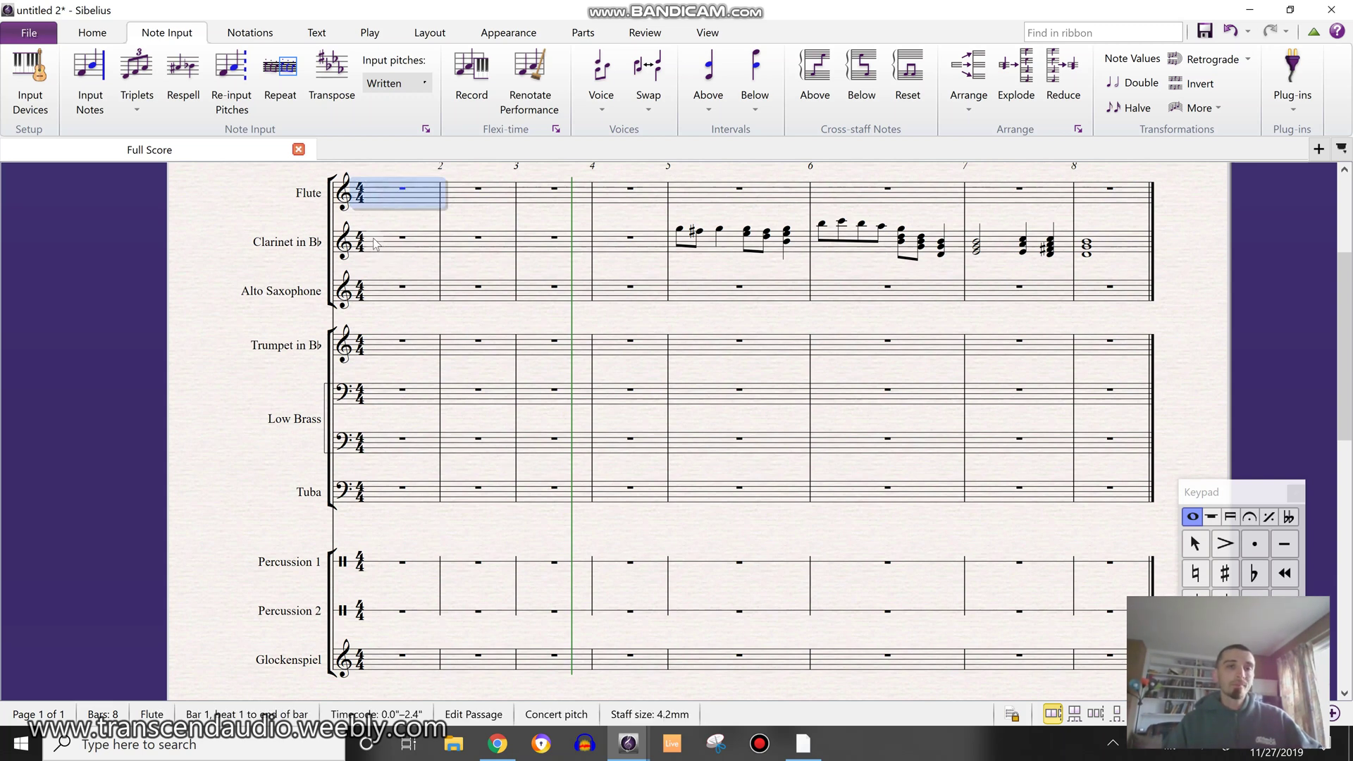
left_click(389, 353)
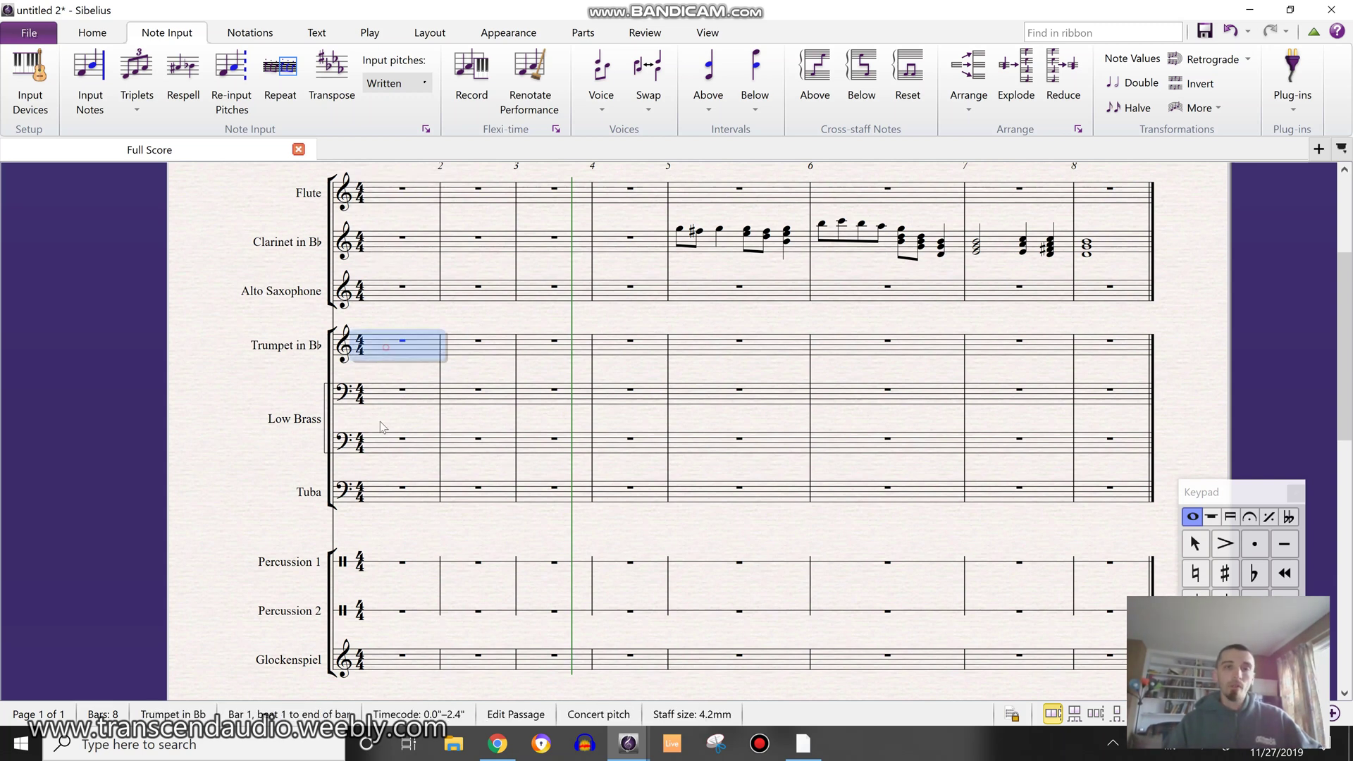
left_click(386, 491, "shift")
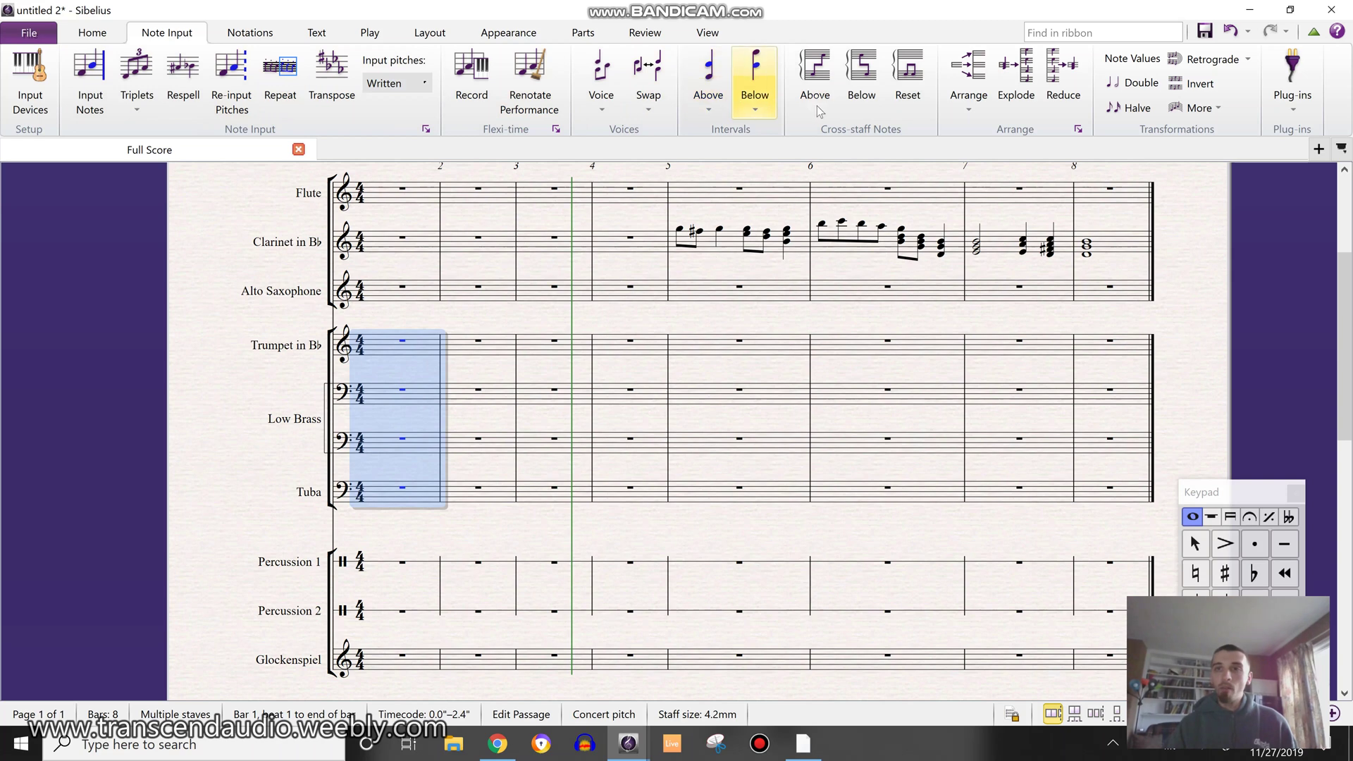
left_click(1028, 104)
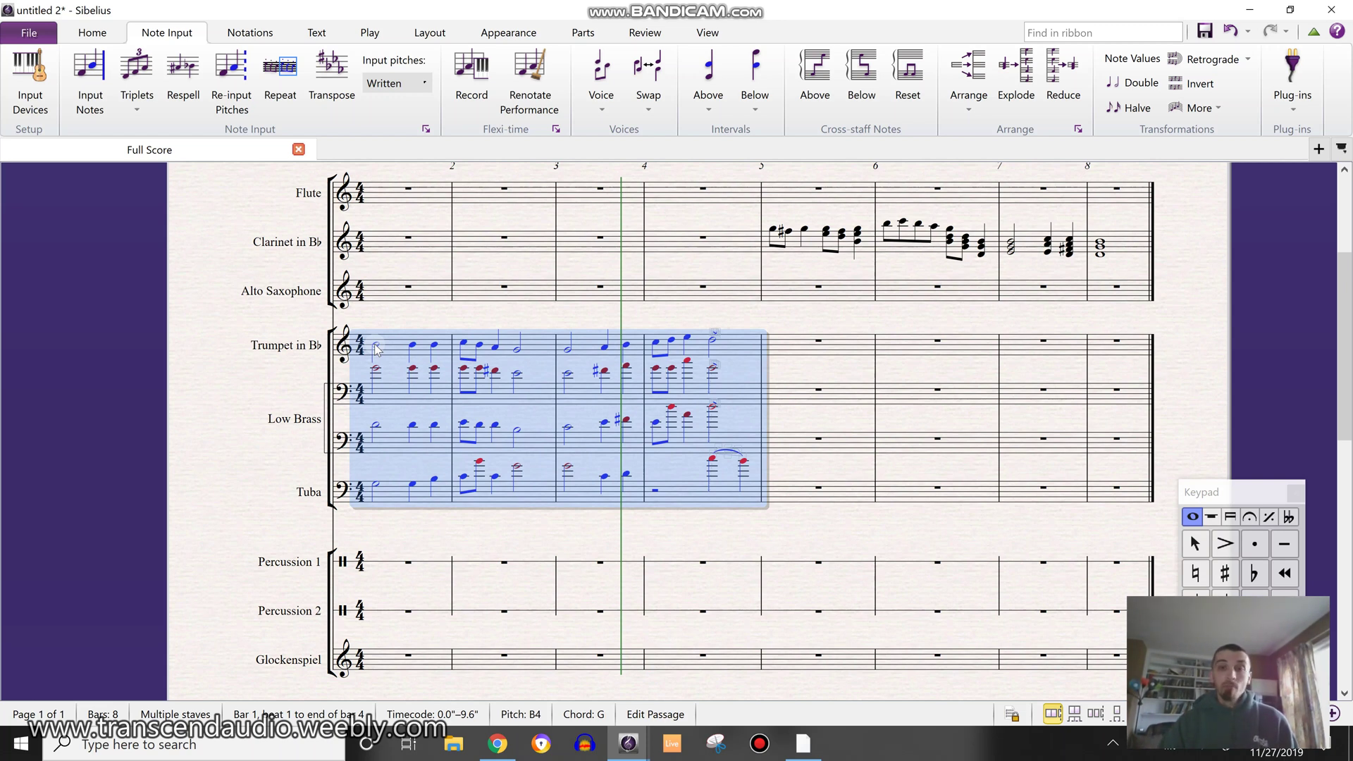
Undo the brass explode and explode the cut passage onto the Flute, Alto Saxophone, Trumpet and Tuba staves from bar 1.
key("Delete")
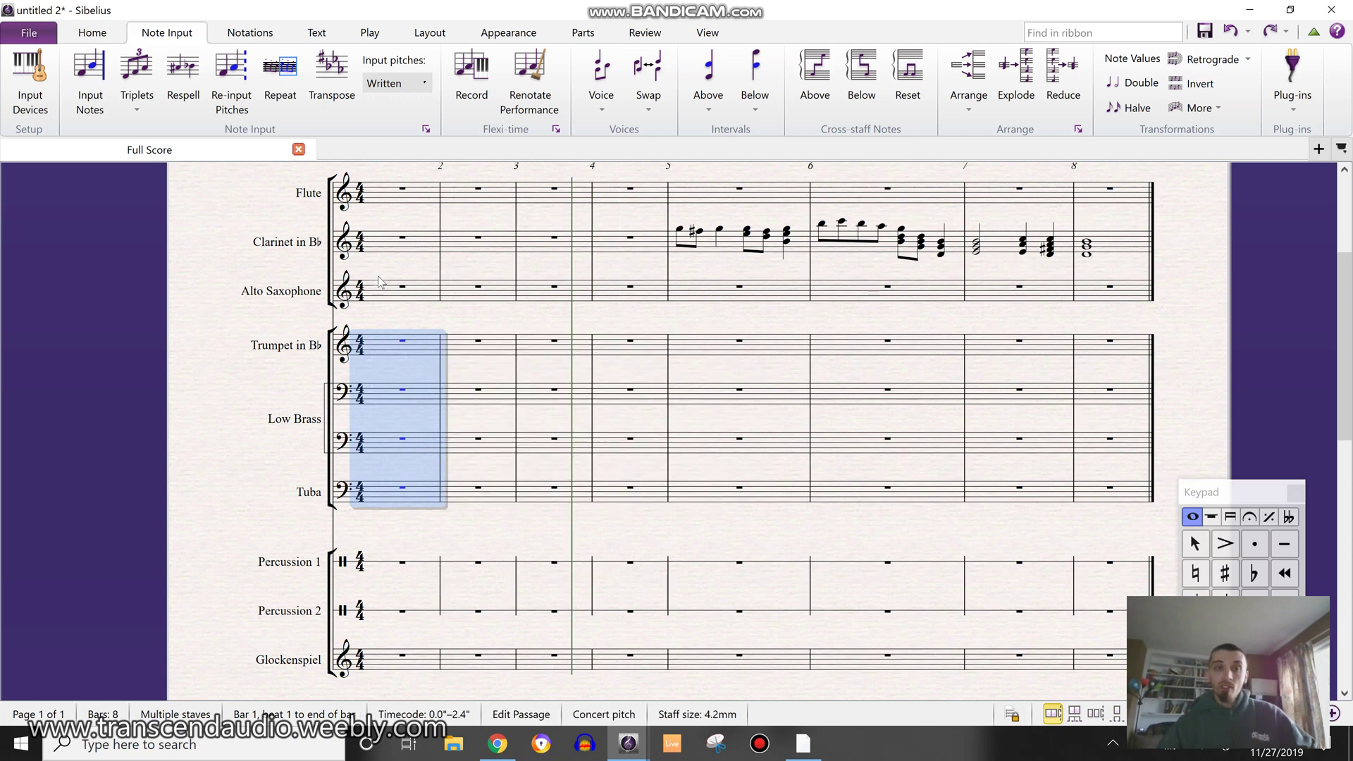
left_click(392, 195)
left_click(389, 289, "ctrl")
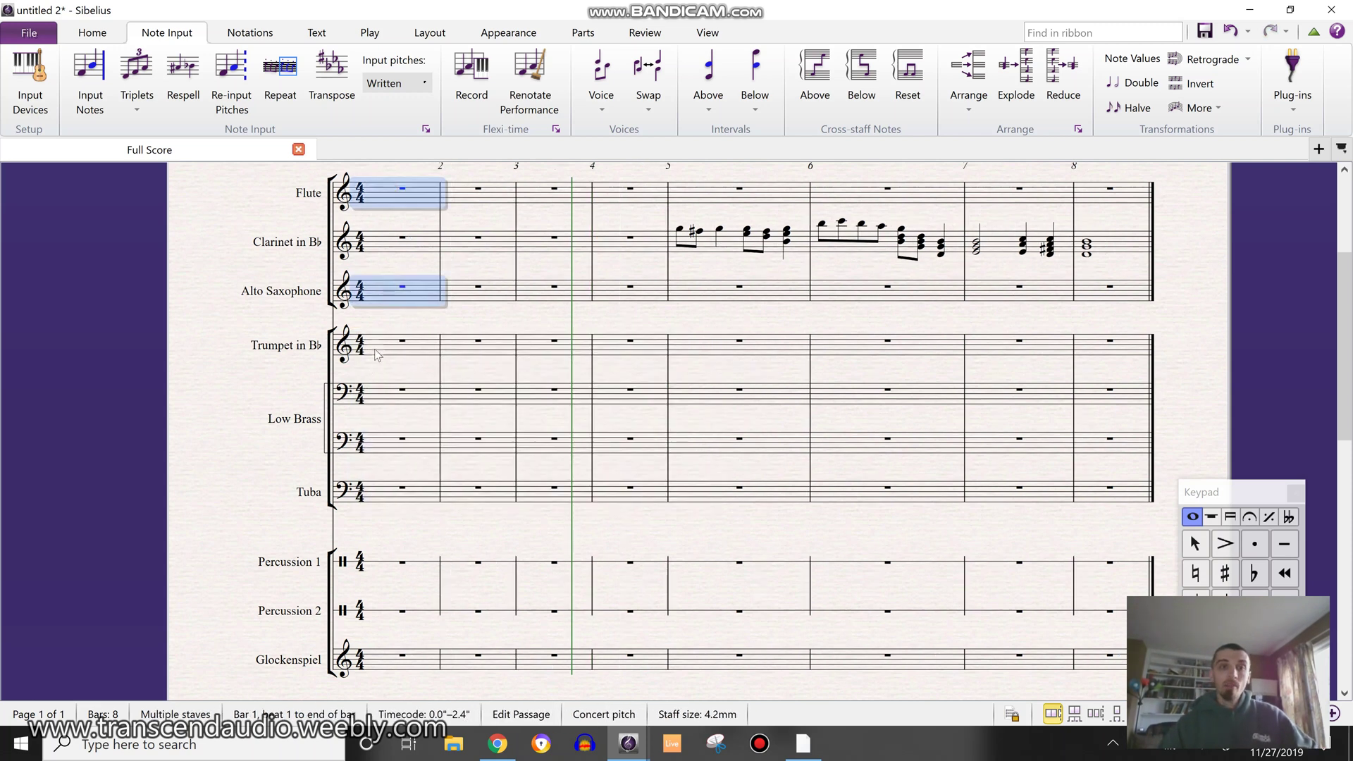
left_click(376, 349, "ctrl")
left_click(374, 495, "ctrl")
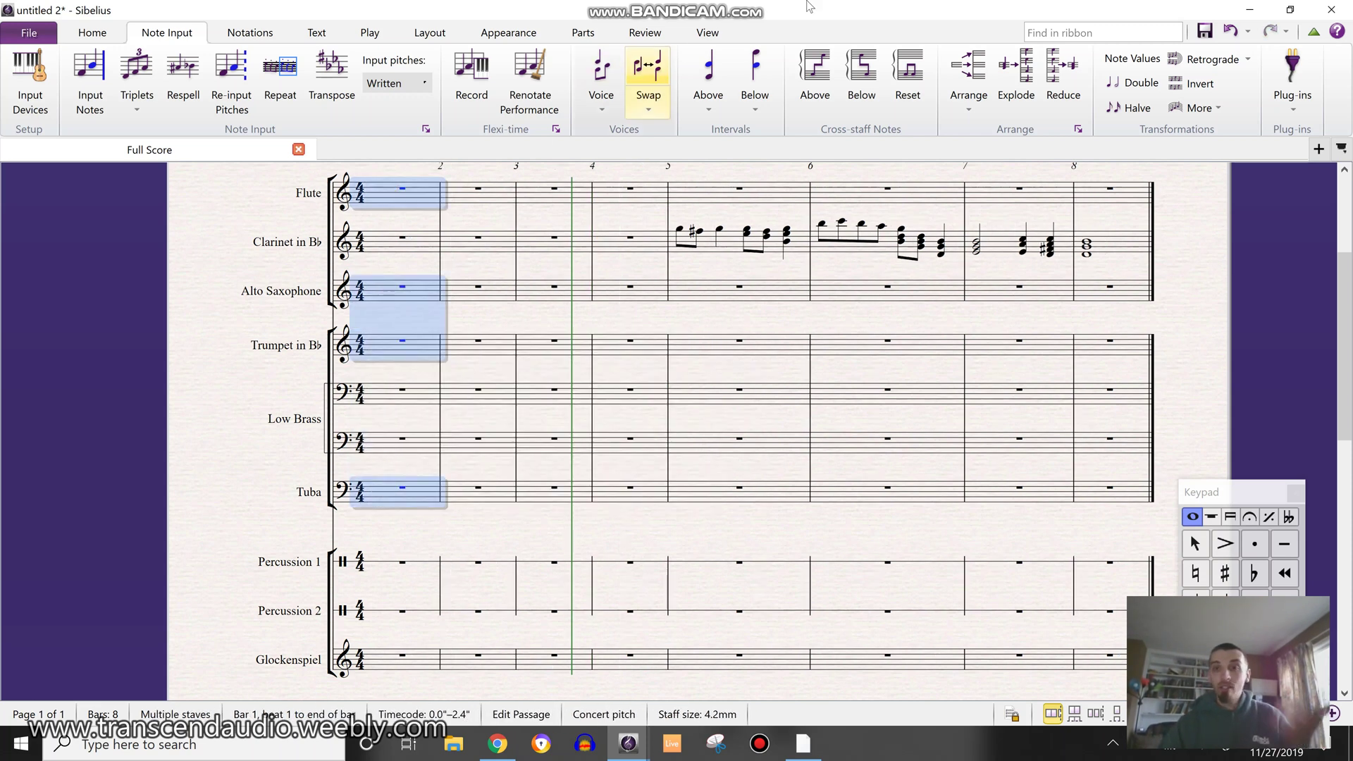
left_click(1009, 68)
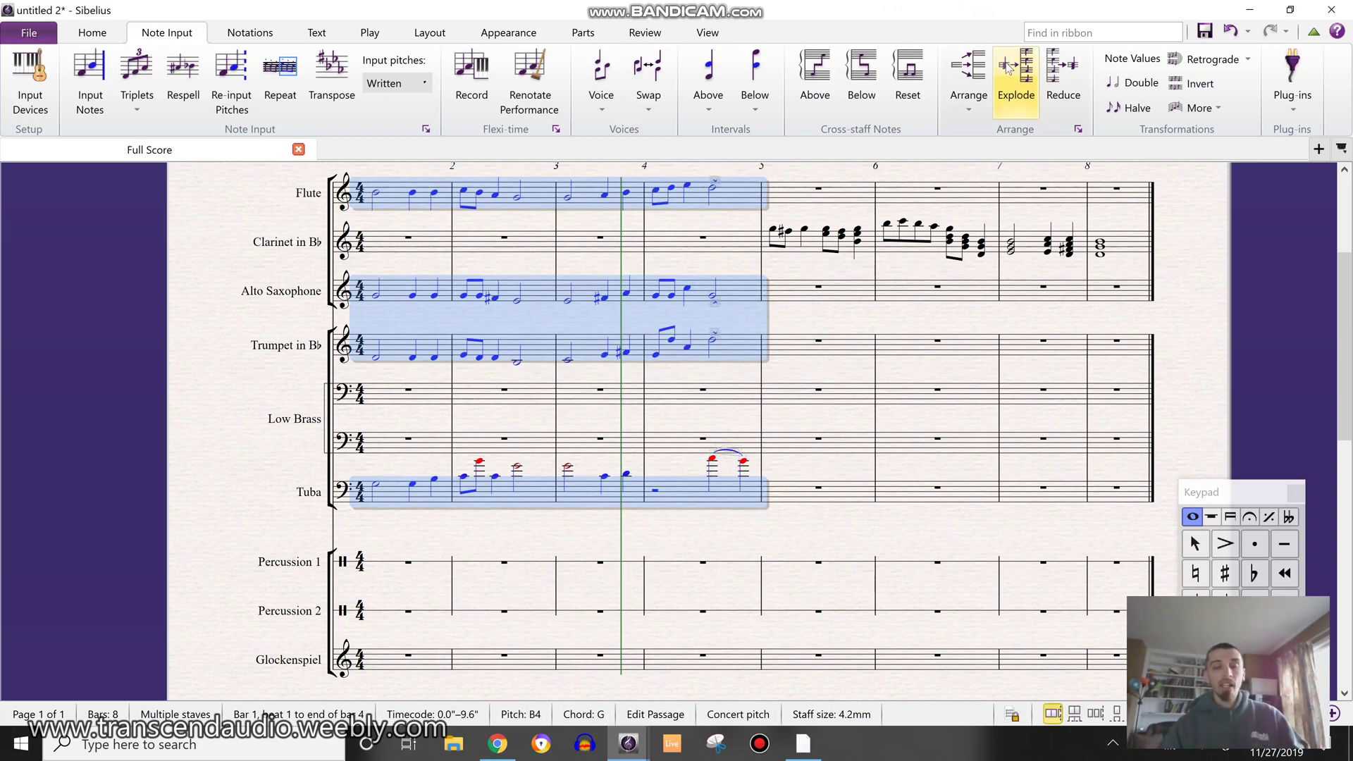
Undo the explode and the earlier cut of bars 1 to 4 in the Clarinet in B♭ staff.
key("ctrl+z")
key("ctrl+z")
key("ctrl+z")
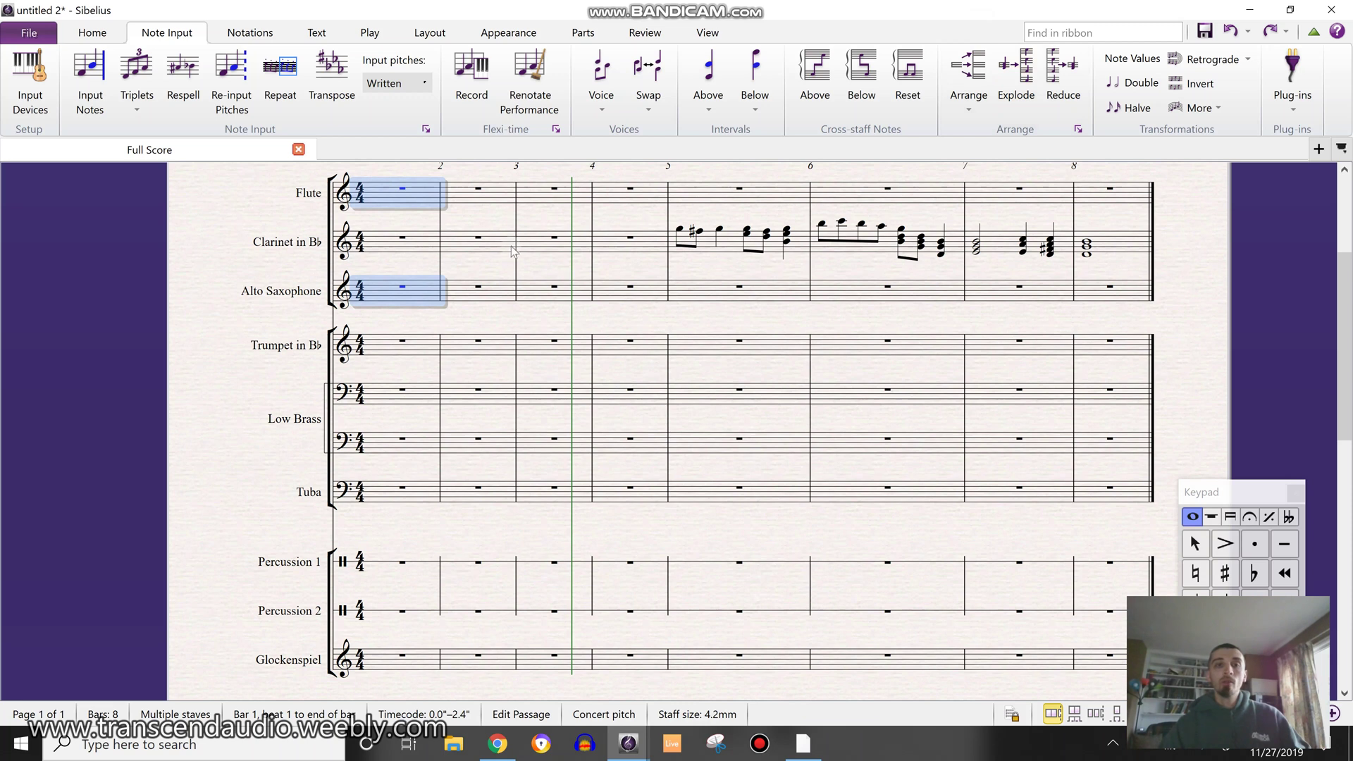
key("ctrl+z")
key("ctrl+z")
key("ctrl+z")
key("ctrl+z")
key("ctrl+z")
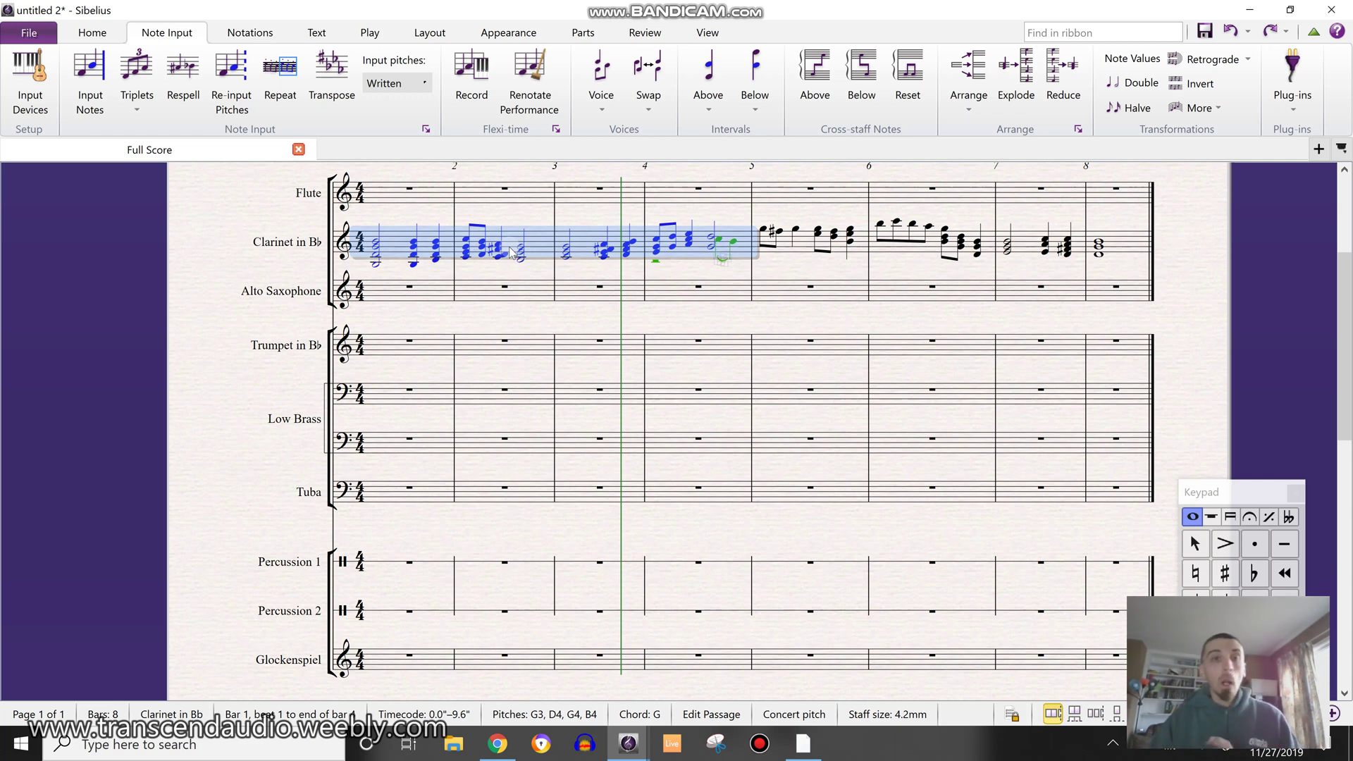
Examine the Explode options and settings for clarinet bars 1 to 4, then cancel without exploding and clear the selection.
left_click(1016, 106)
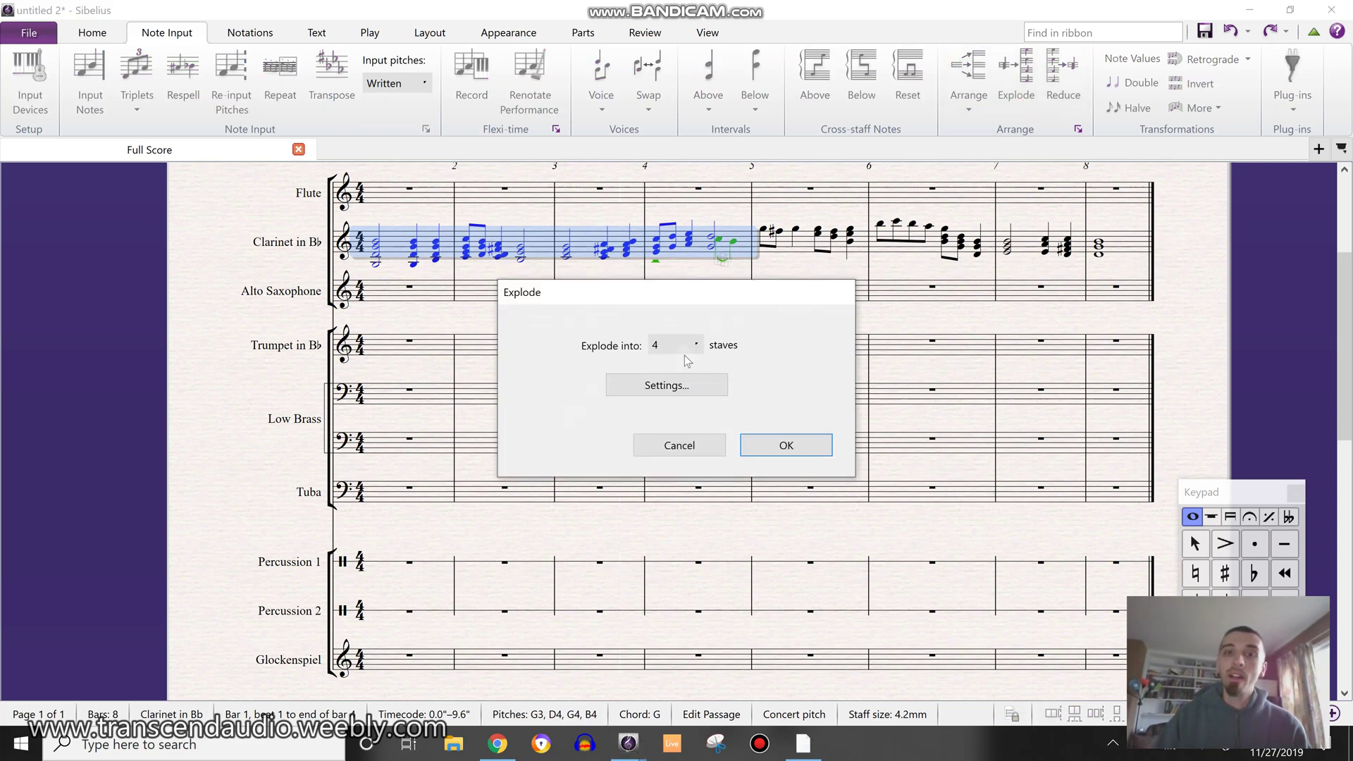
left_click(687, 386)
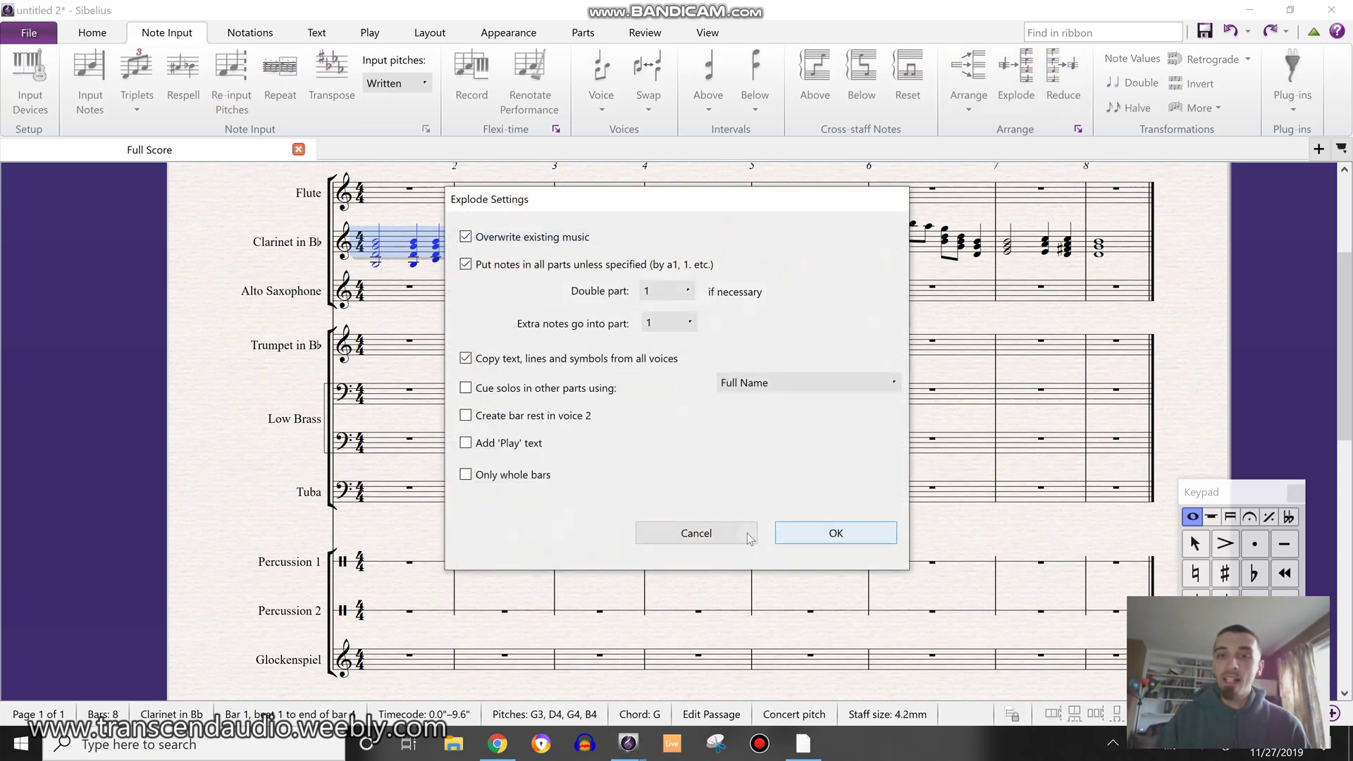
left_click(788, 536)
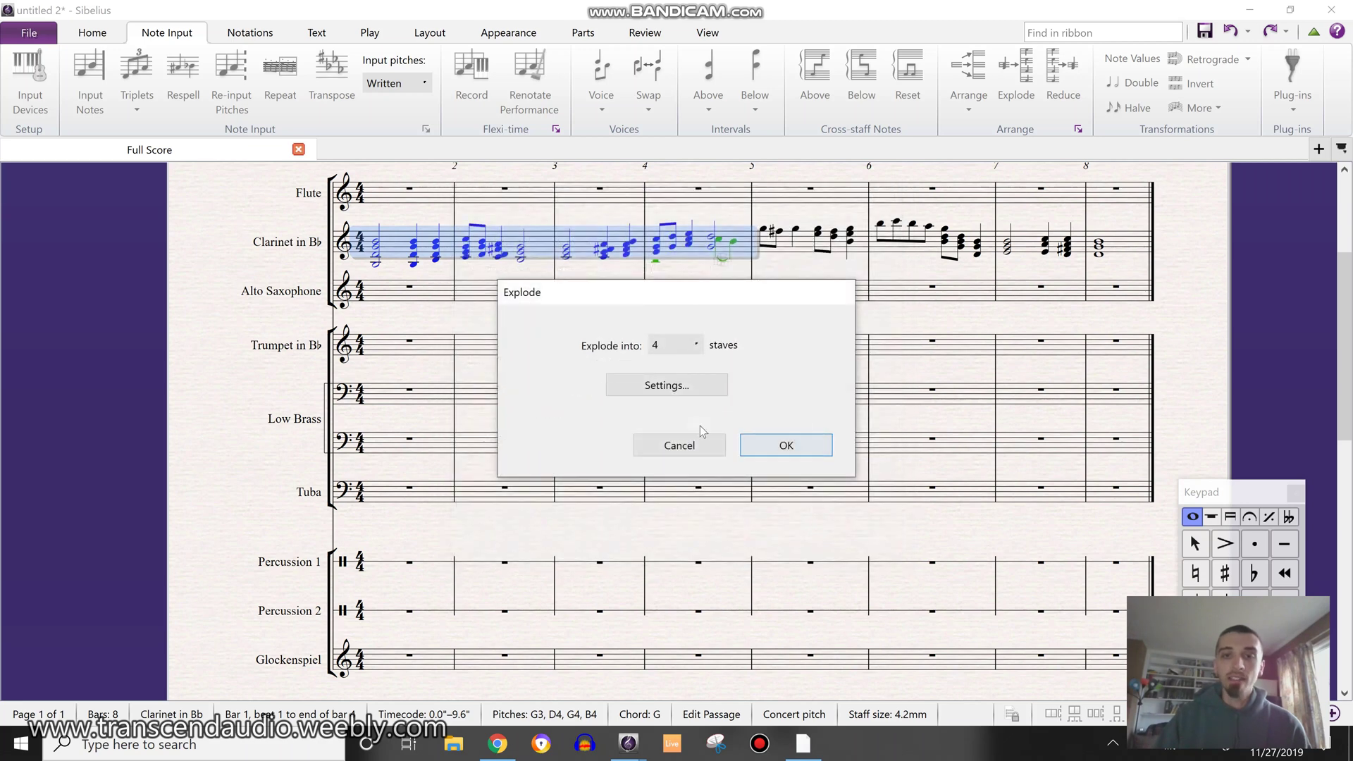
left_click(688, 444)
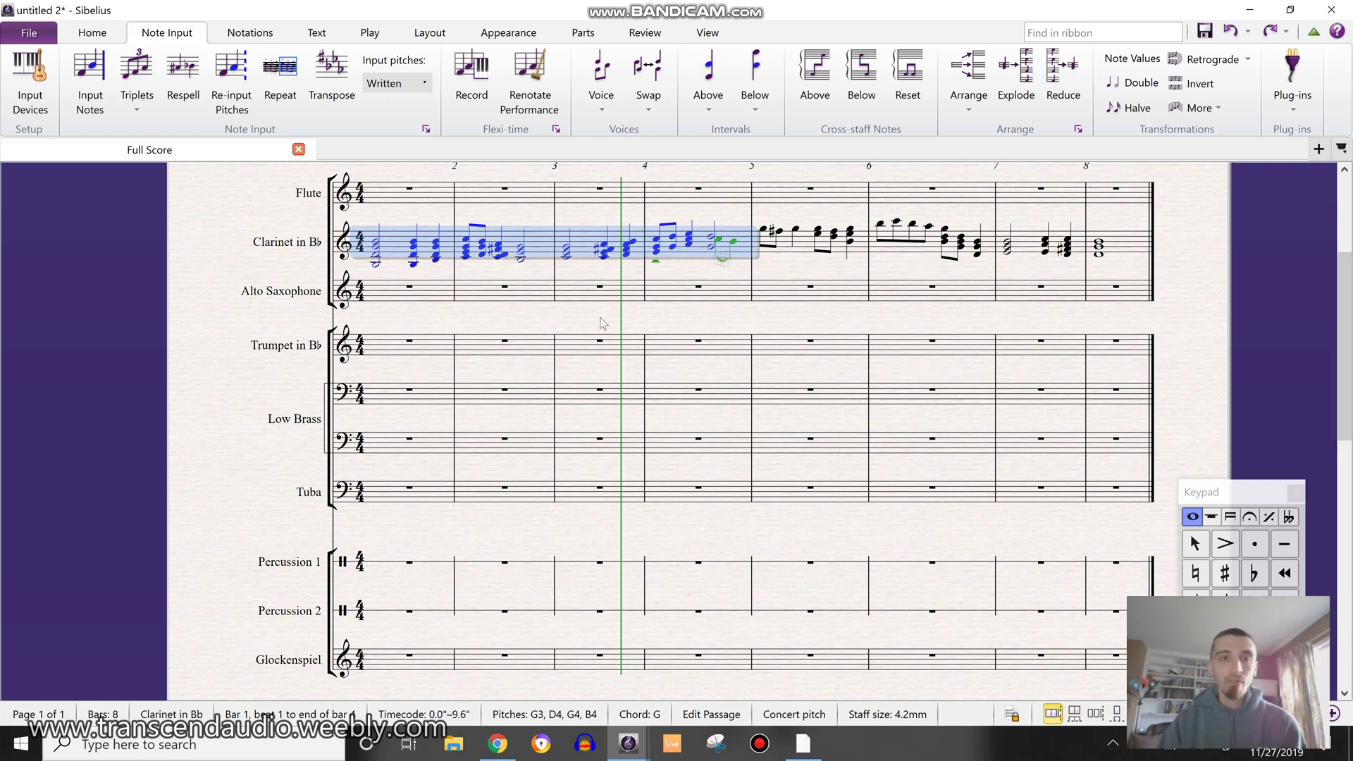
key("Escape")
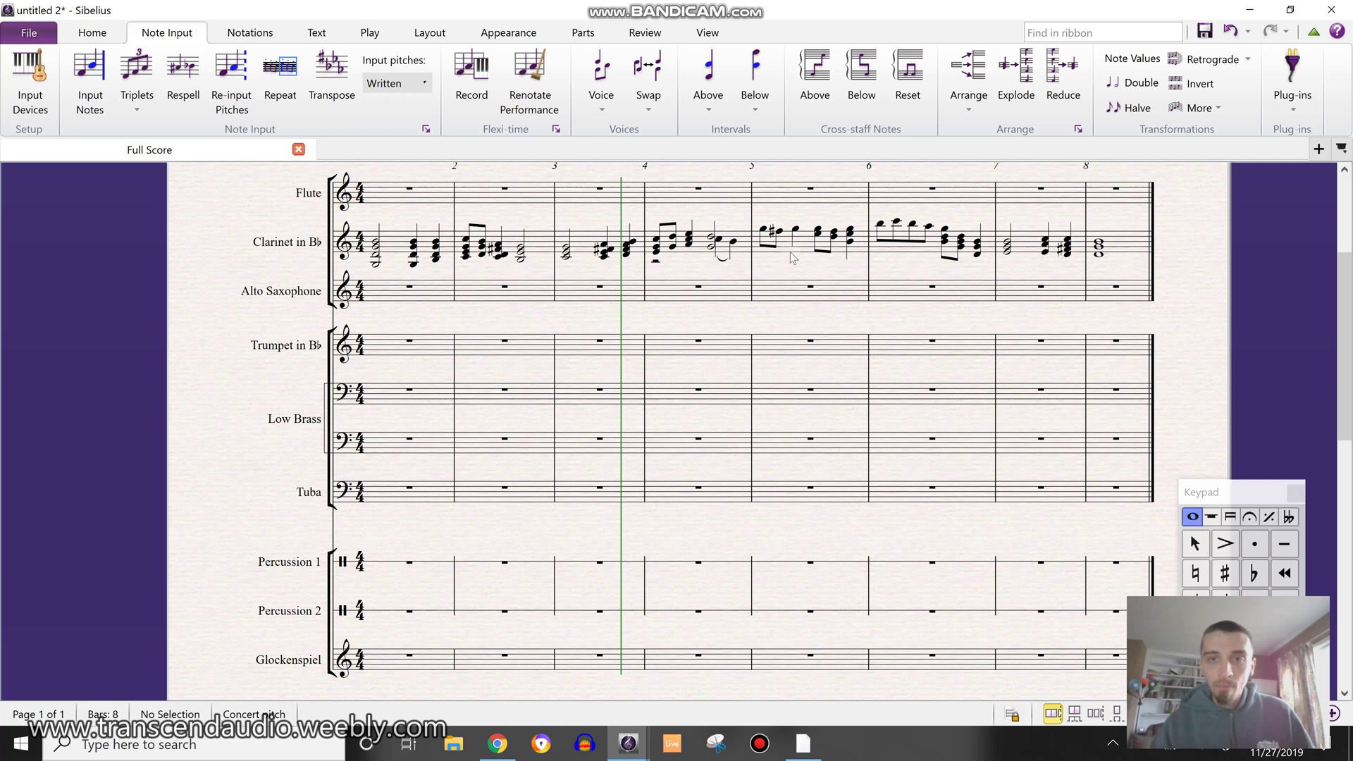
Cut bar 5 from the Clarinet in B♭ staff and explode it onto the Clarinet and Alto Saxophone staves in bar 5.
left_click(788, 251)
left_click(788, 252)
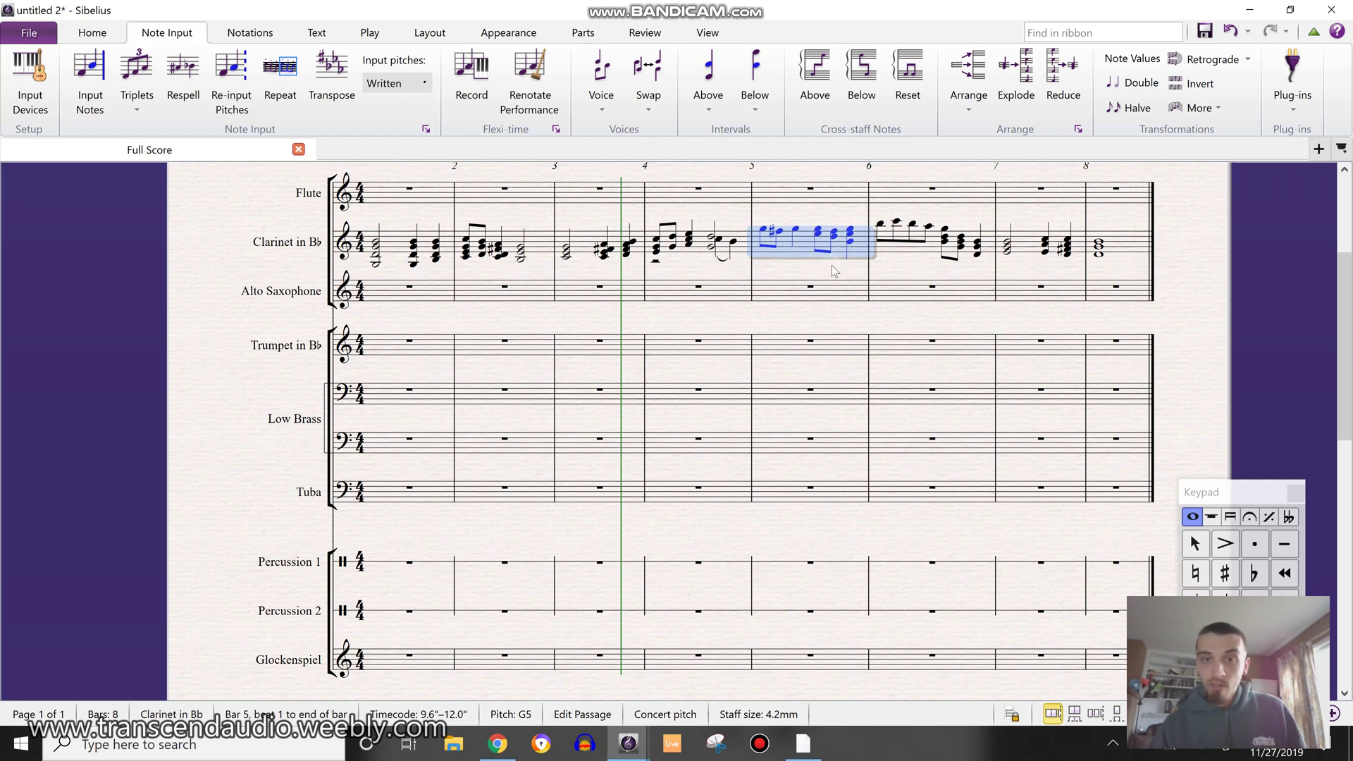
key("Delete")
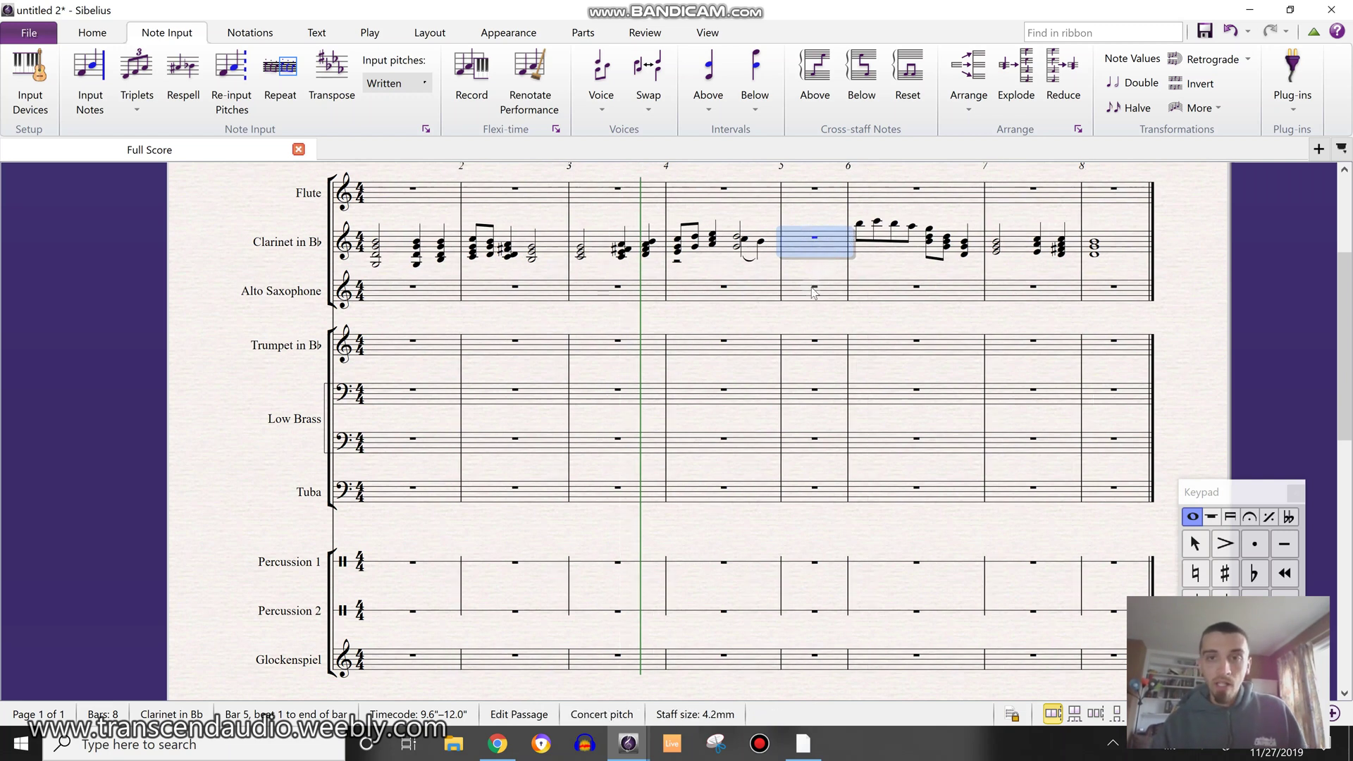
left_click(809, 290, "shift")
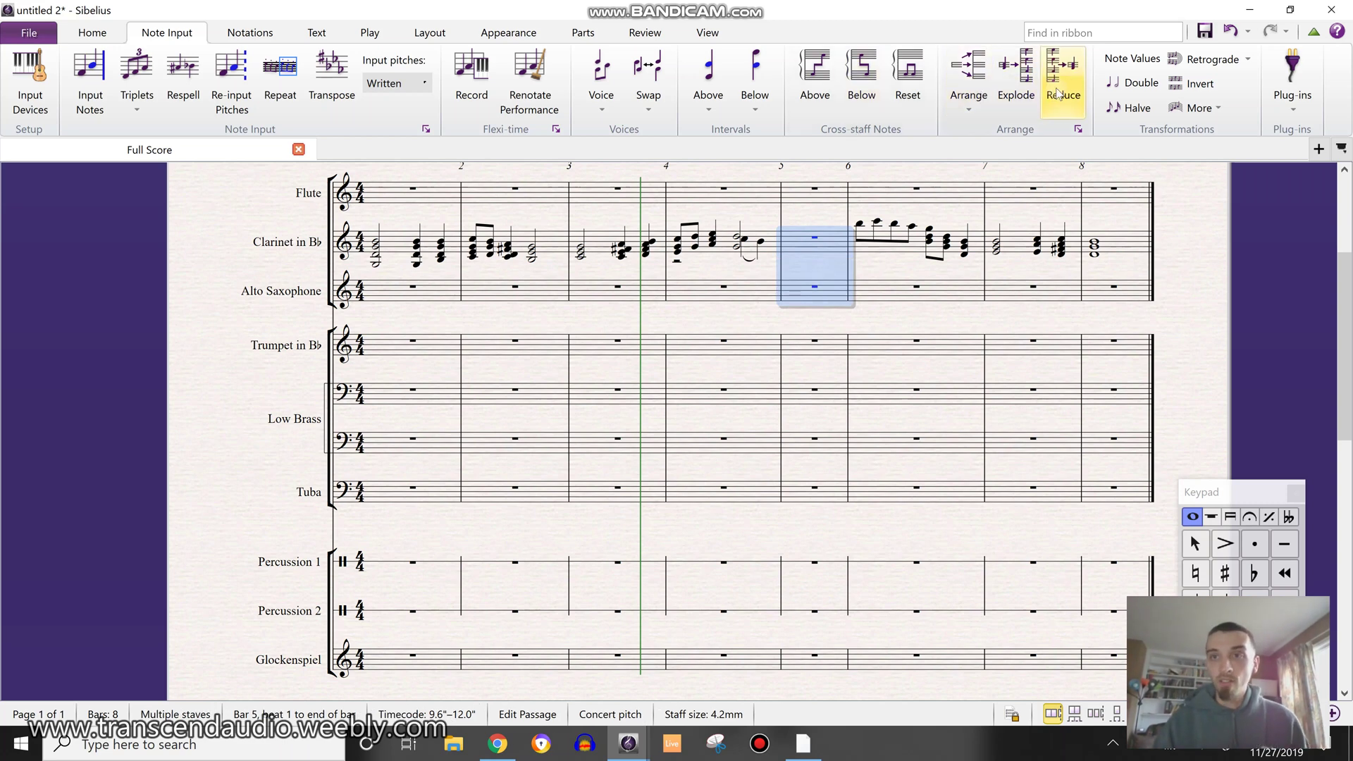
left_click(1017, 79)
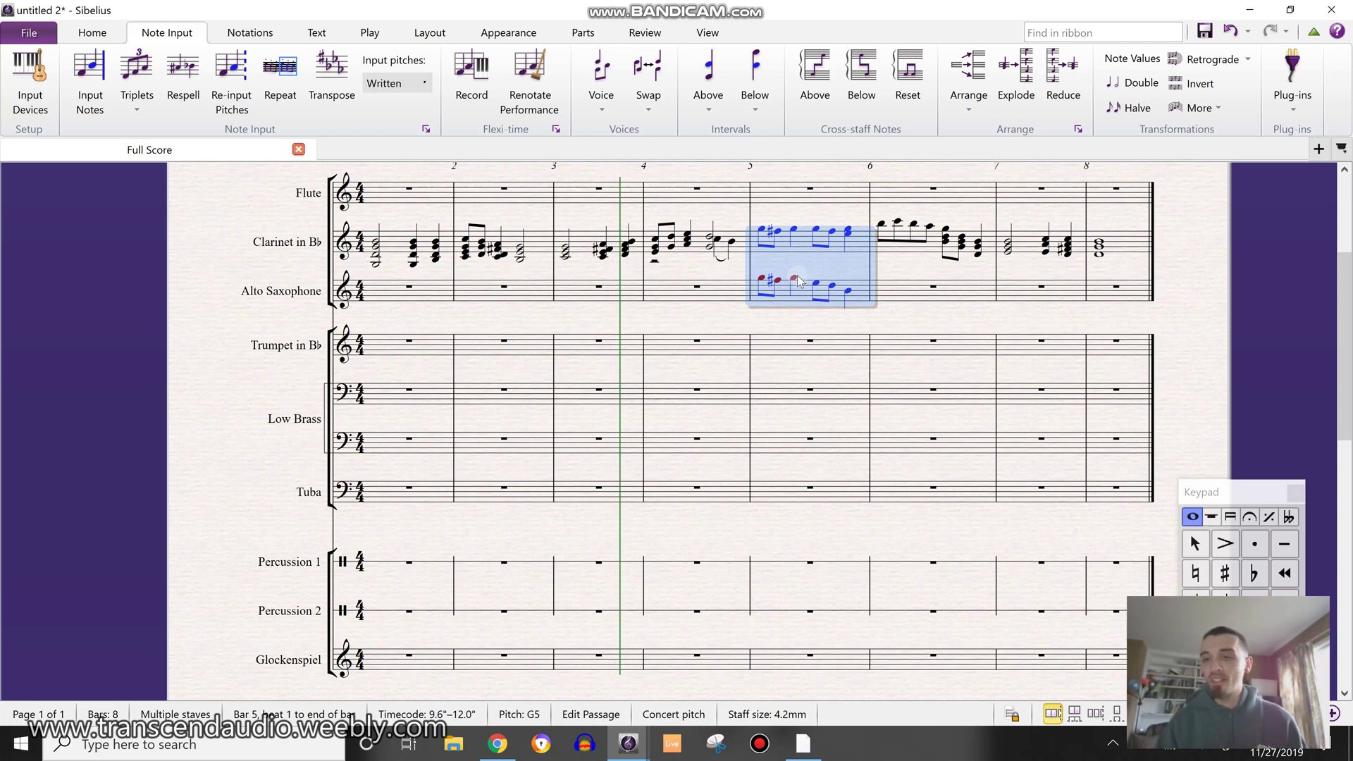
Undo the two-staff explode and the cut of bar 5 in the Clarinet in B♭ staff.
key("Delete")
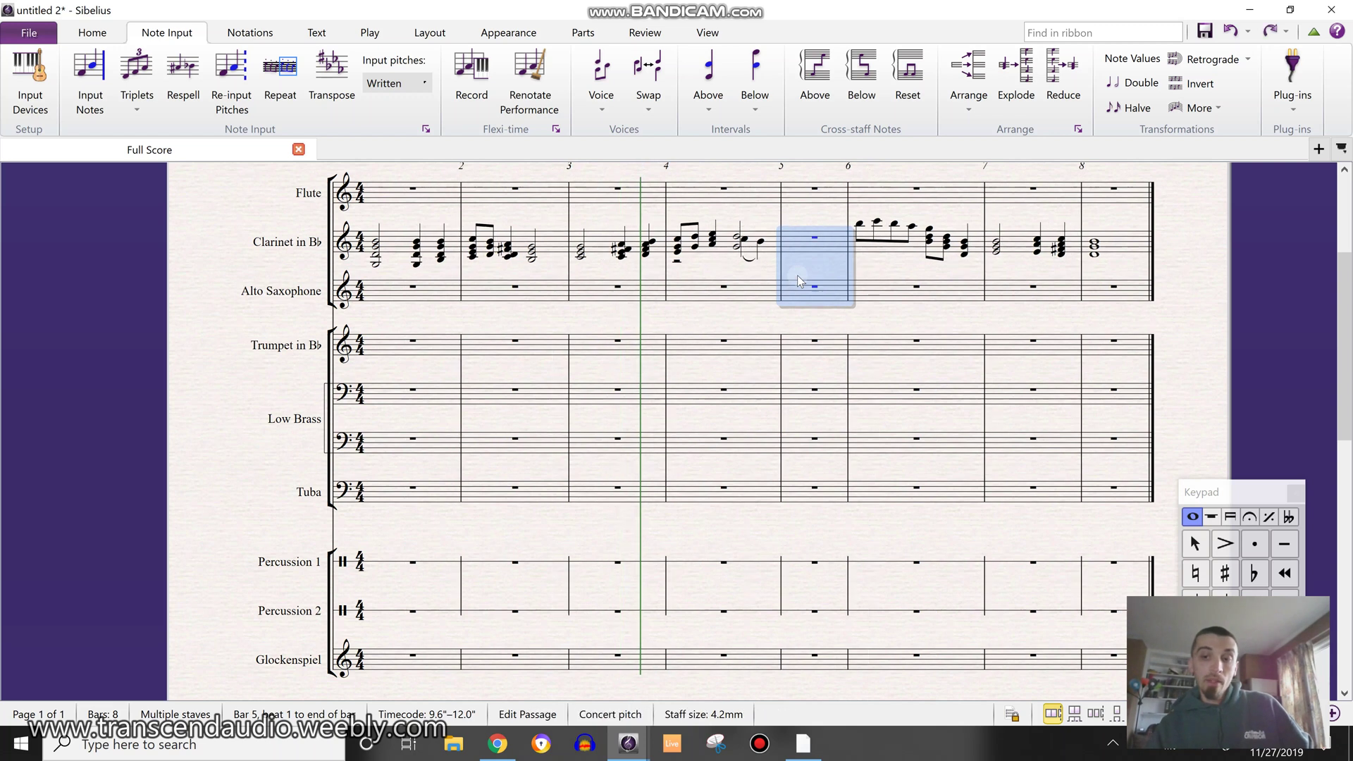
key("shift+Up")
key("ctrl+v")
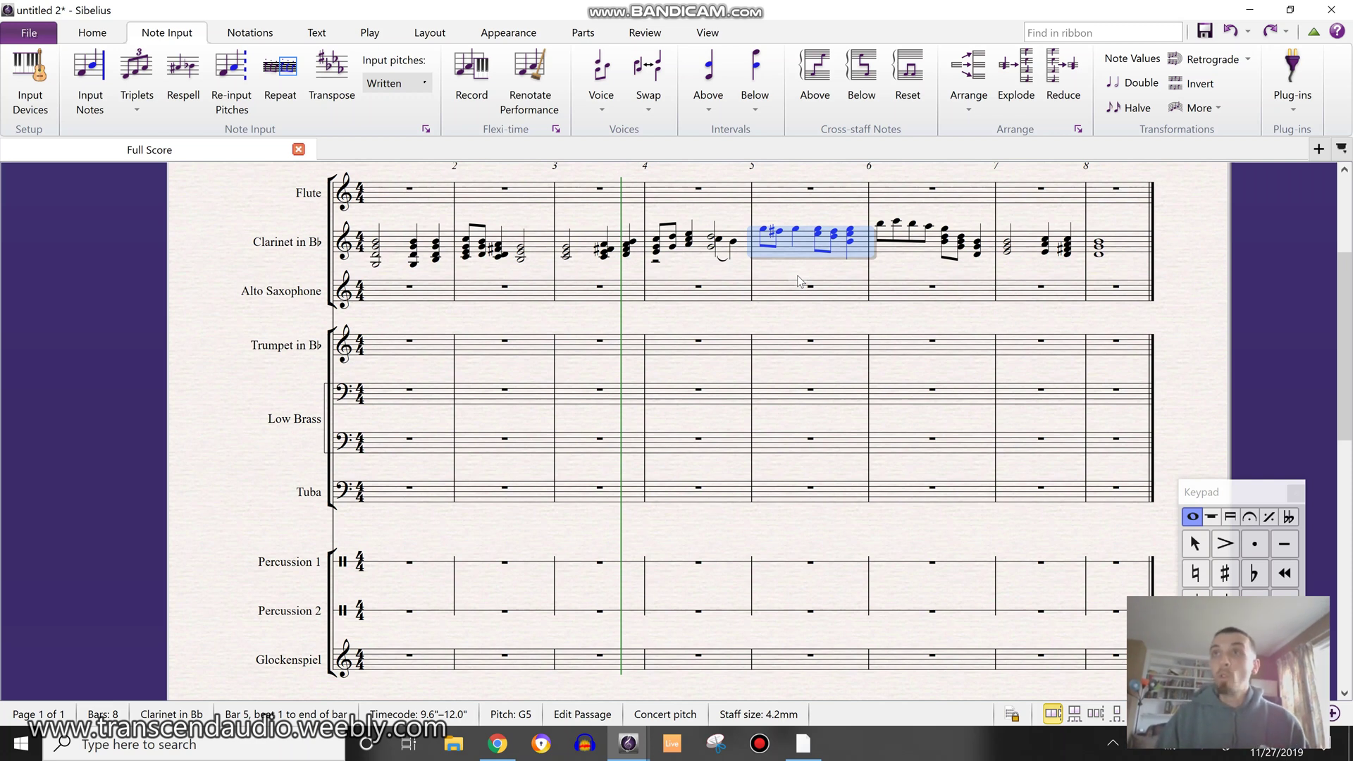
Cut bar 4 from the Clarinet in B♭ staff.
left_click(701, 255)
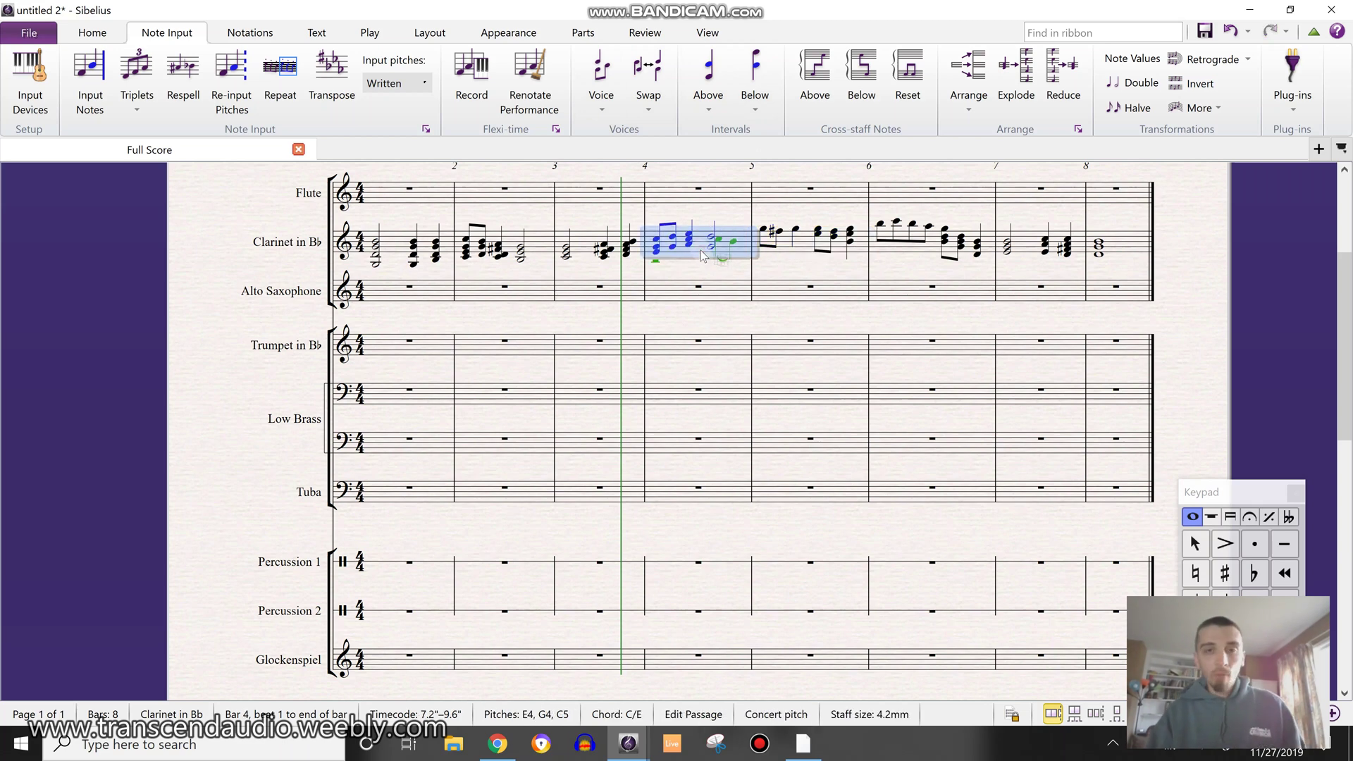
scroll(701, 255, "up", 2)
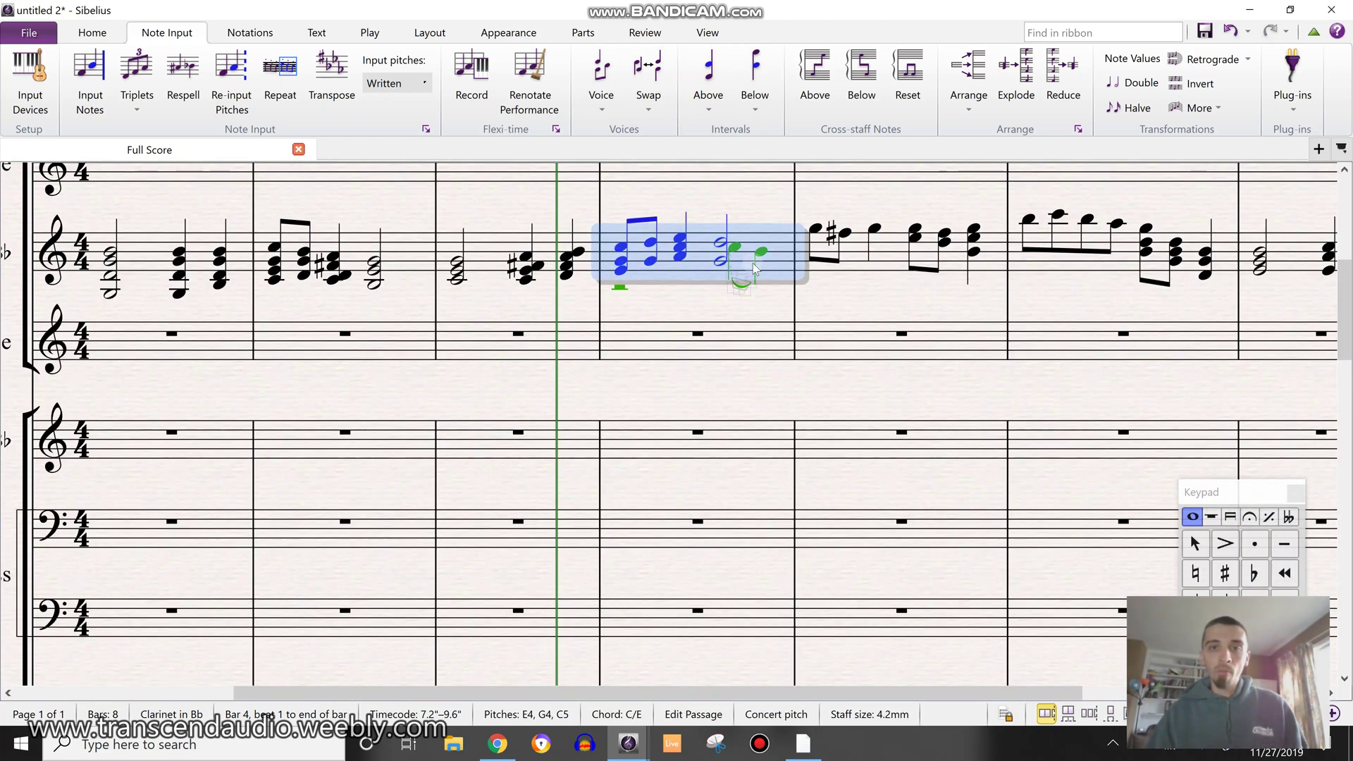
key("Delete")
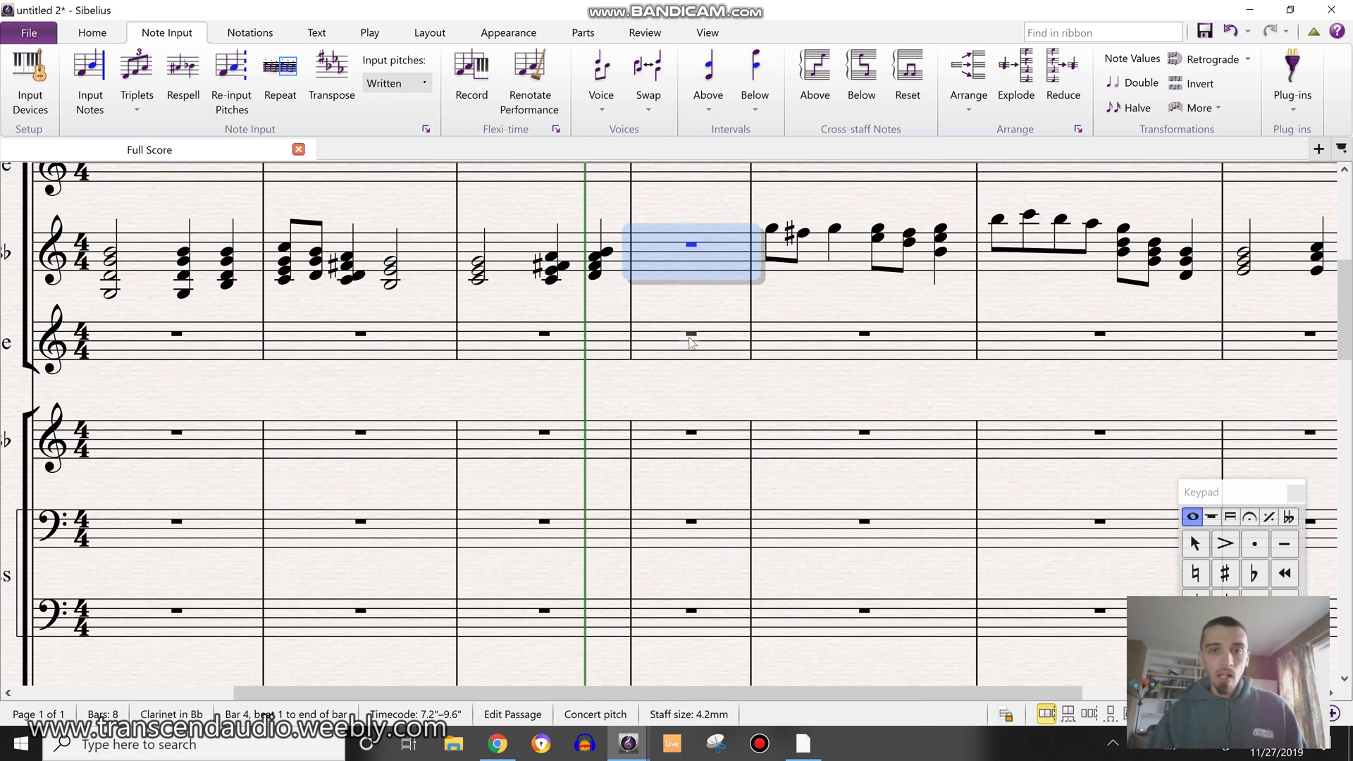
Explode the cut bar 4 music onto the Clarinet in B♭ and Alto Saxophone staves in bar 4.
left_click(655, 350, "shift")
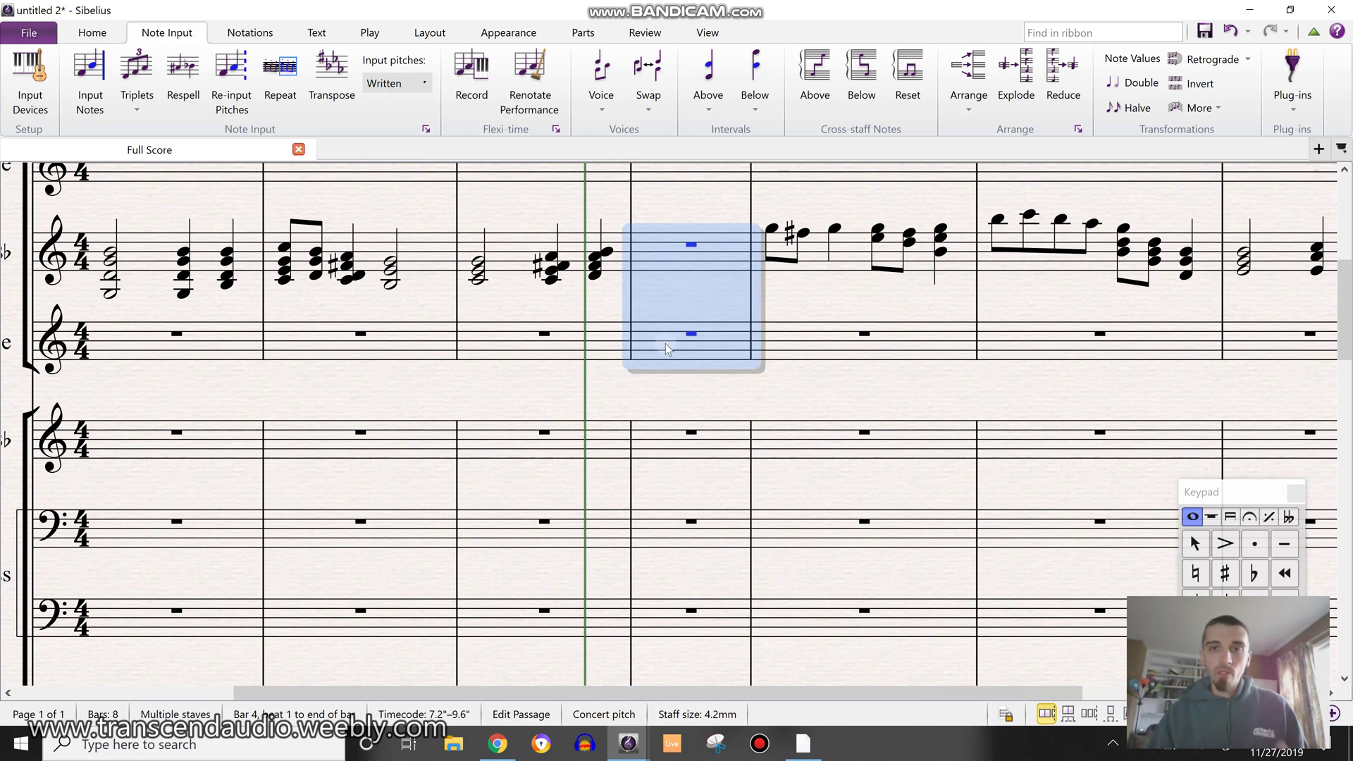
left_click(1016, 85)
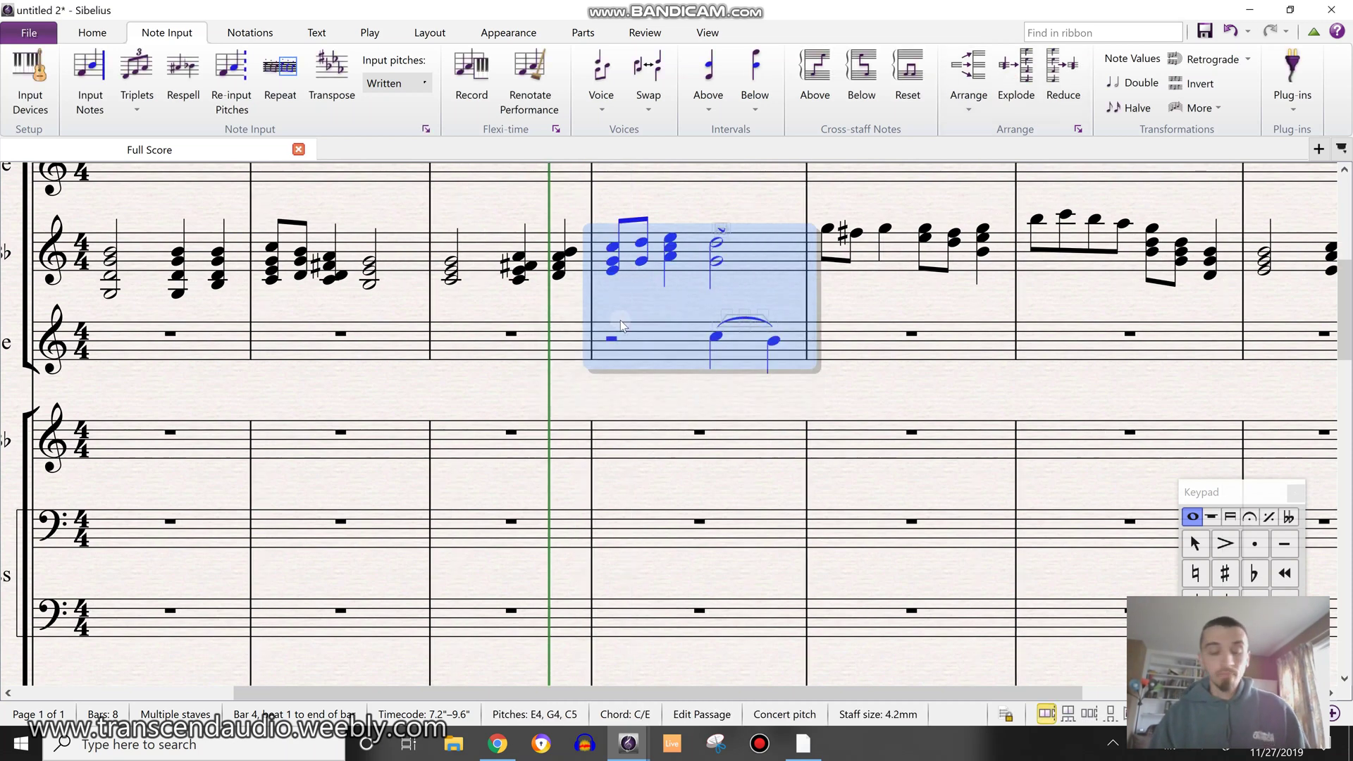
Undo the explode and the cut of bar 4 in the Clarinet in B♭ staff, and clear the selection.
key("ctrl+z")
key("ctrl+z")
key("ctrl+z")
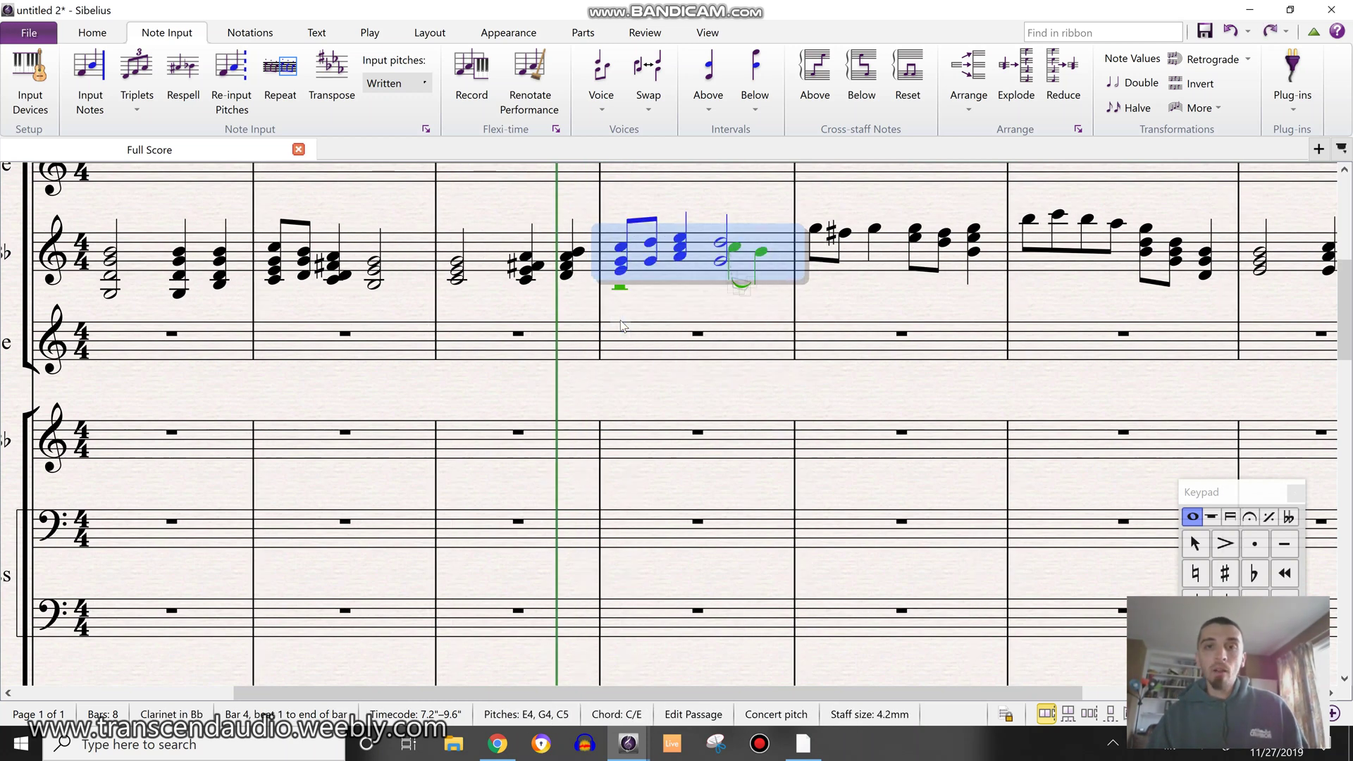
key("Escape")
scroll(733, 302, "down", 2)
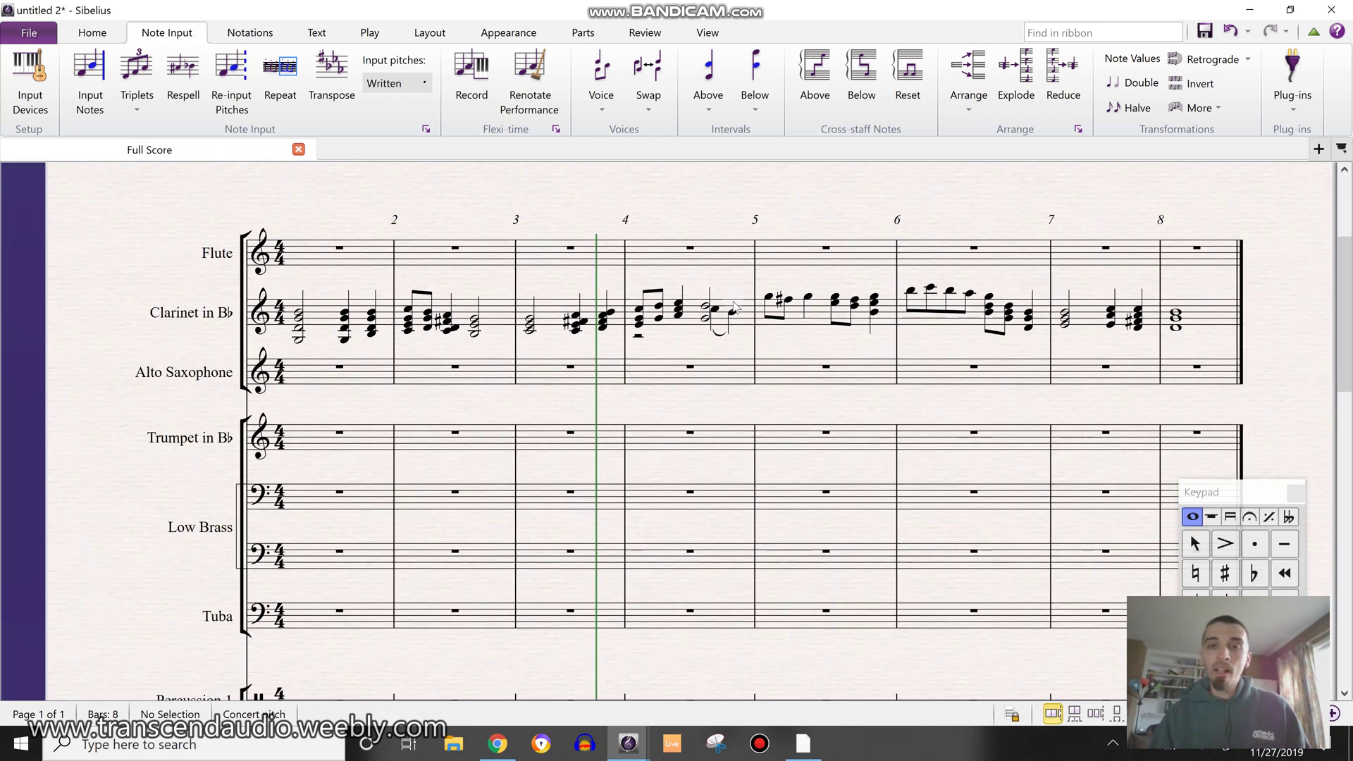
left_click_drag(818, 338, 796, 329)
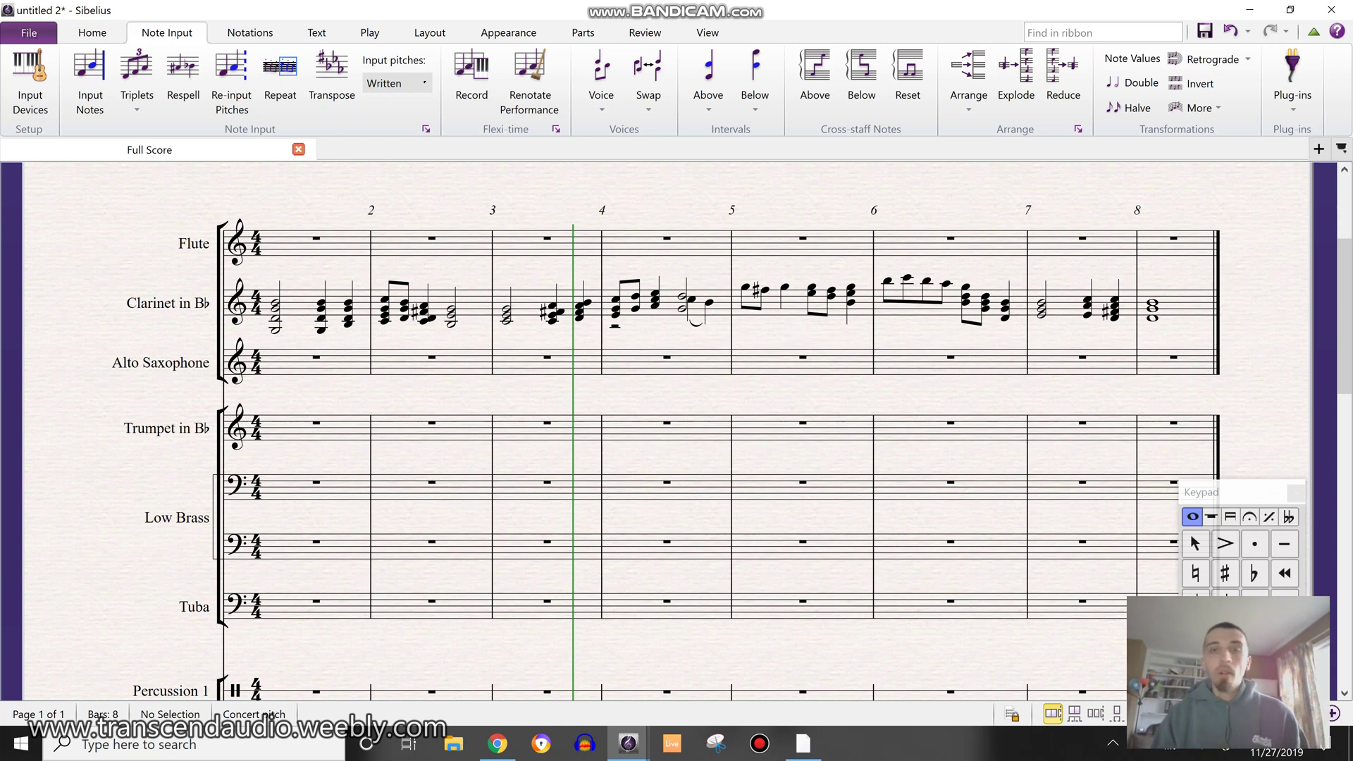
Cut the music in bars 1 to 8 from the Clarinet in B♭ staff, keeping the staff in the file.
left_click(300, 318)
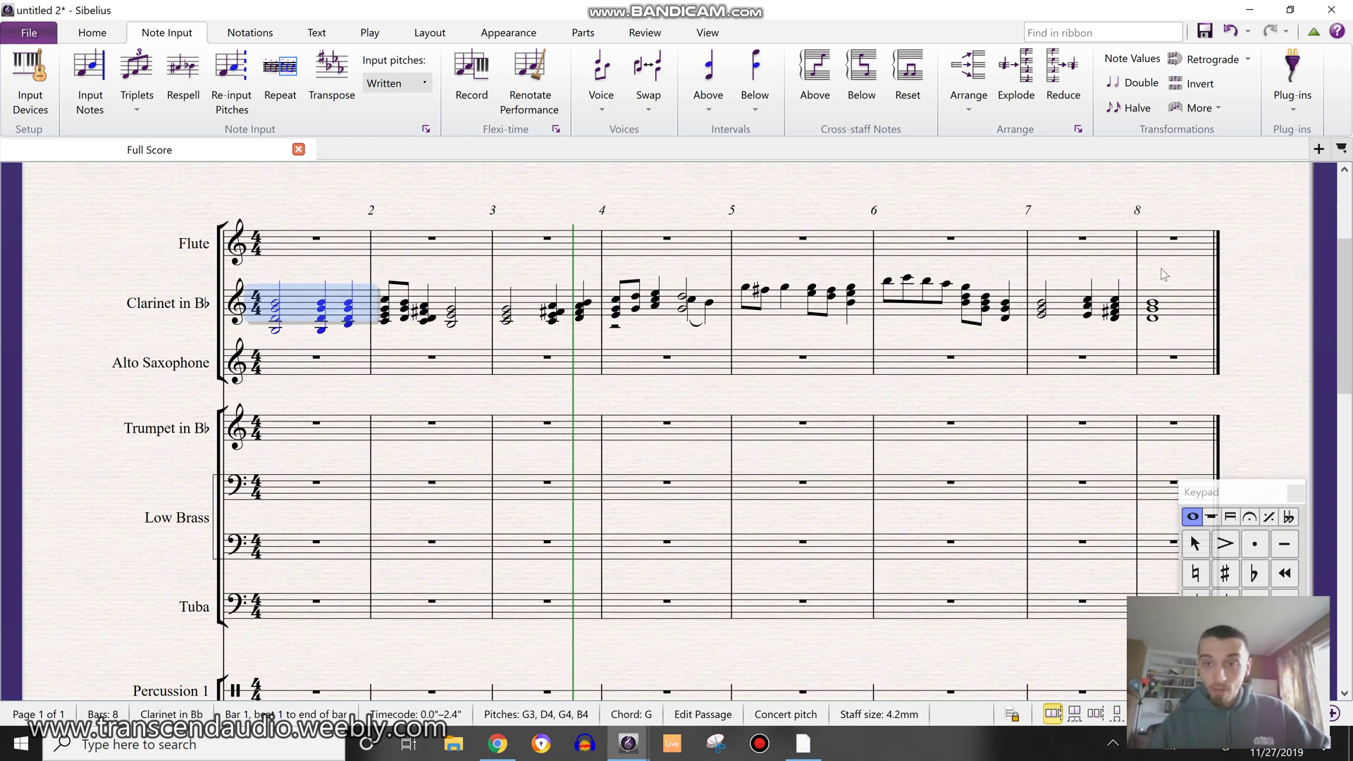
left_click(1179, 310, "shift")
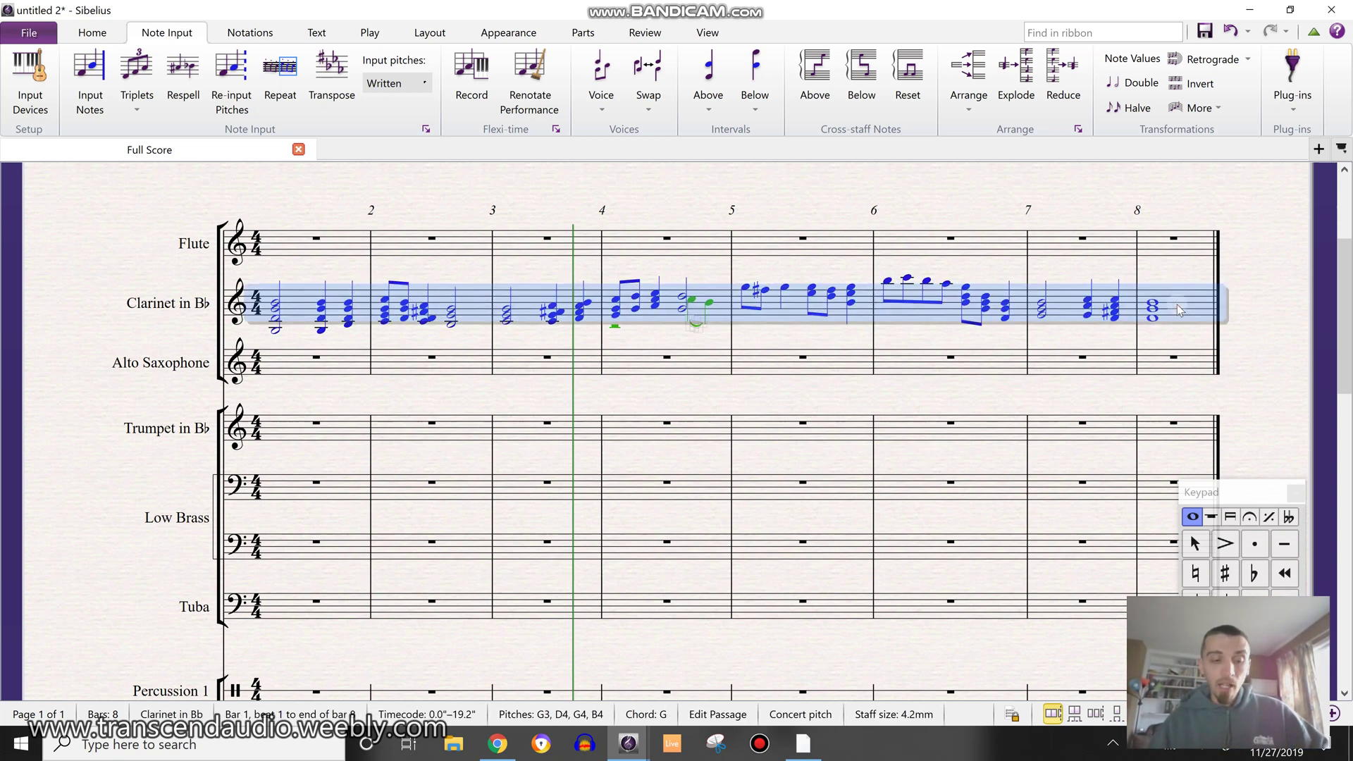
key("Delete")
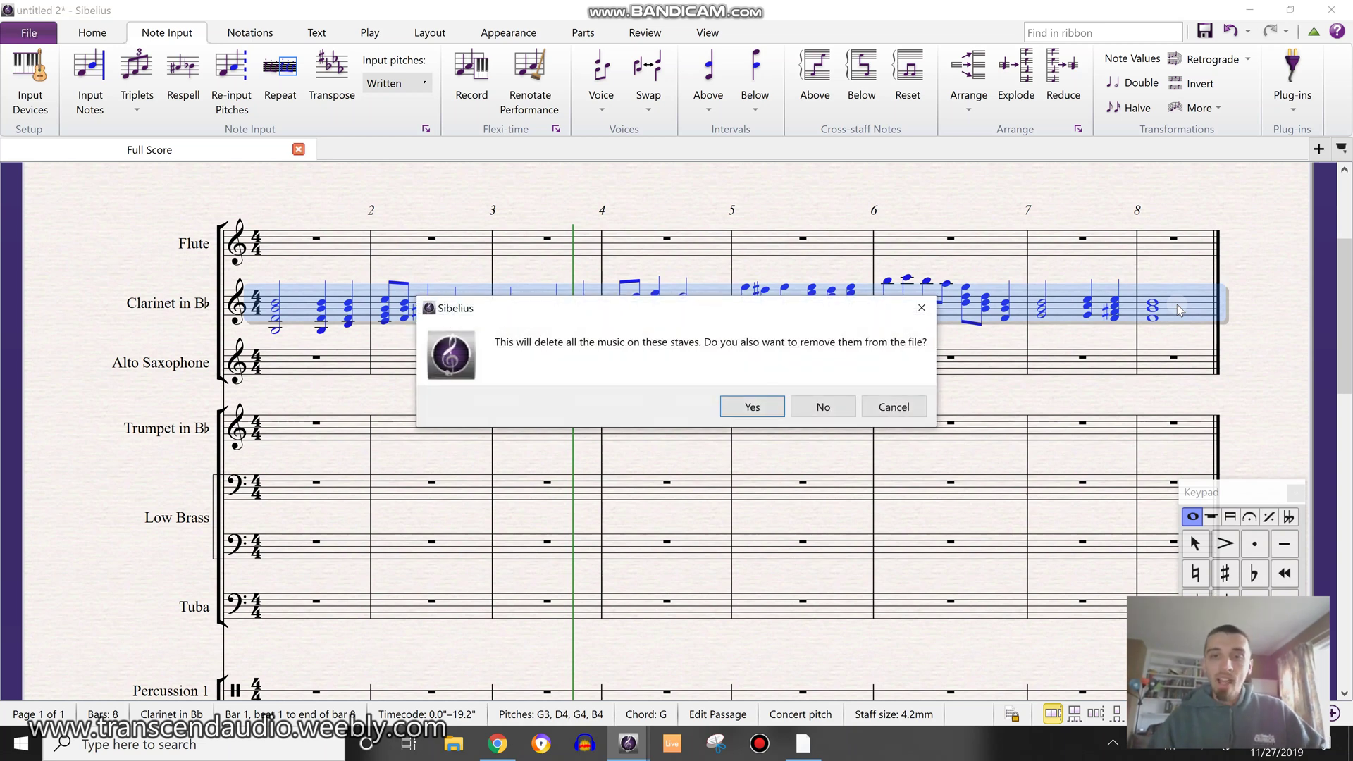
key("Tab")
key("Return")
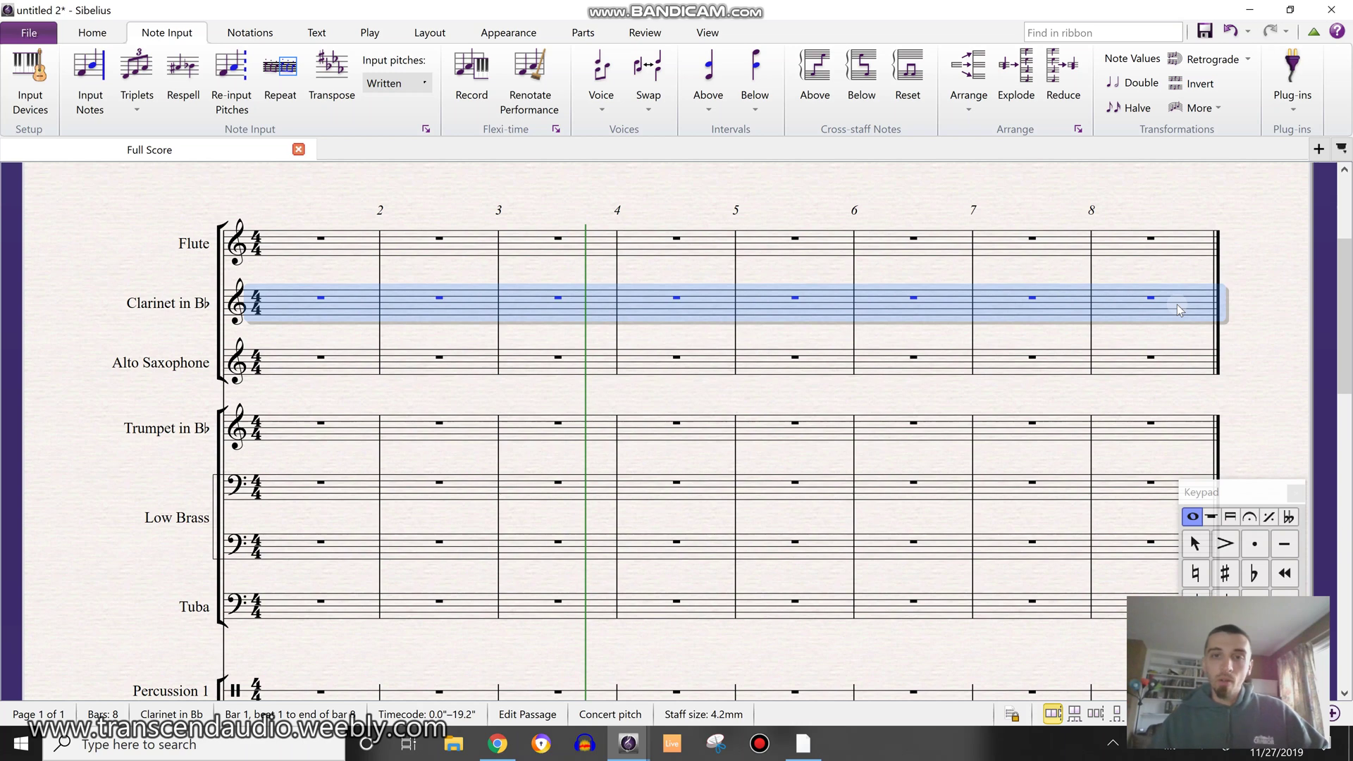
Explode the cut music from bar 1 onto the Flute, Clarinet in B♭, upper Low Brass and Tuba staves.
left_click(286, 246)
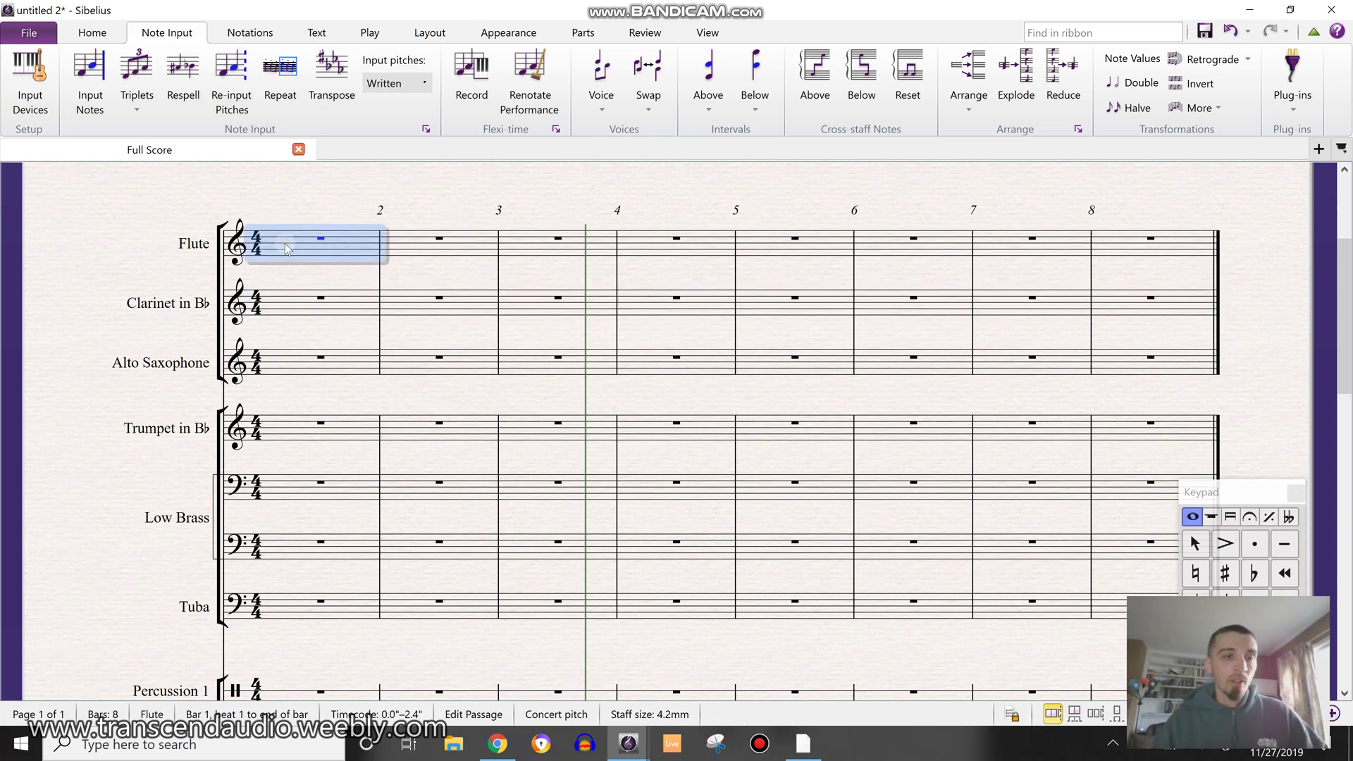
left_click(293, 303, "shift")
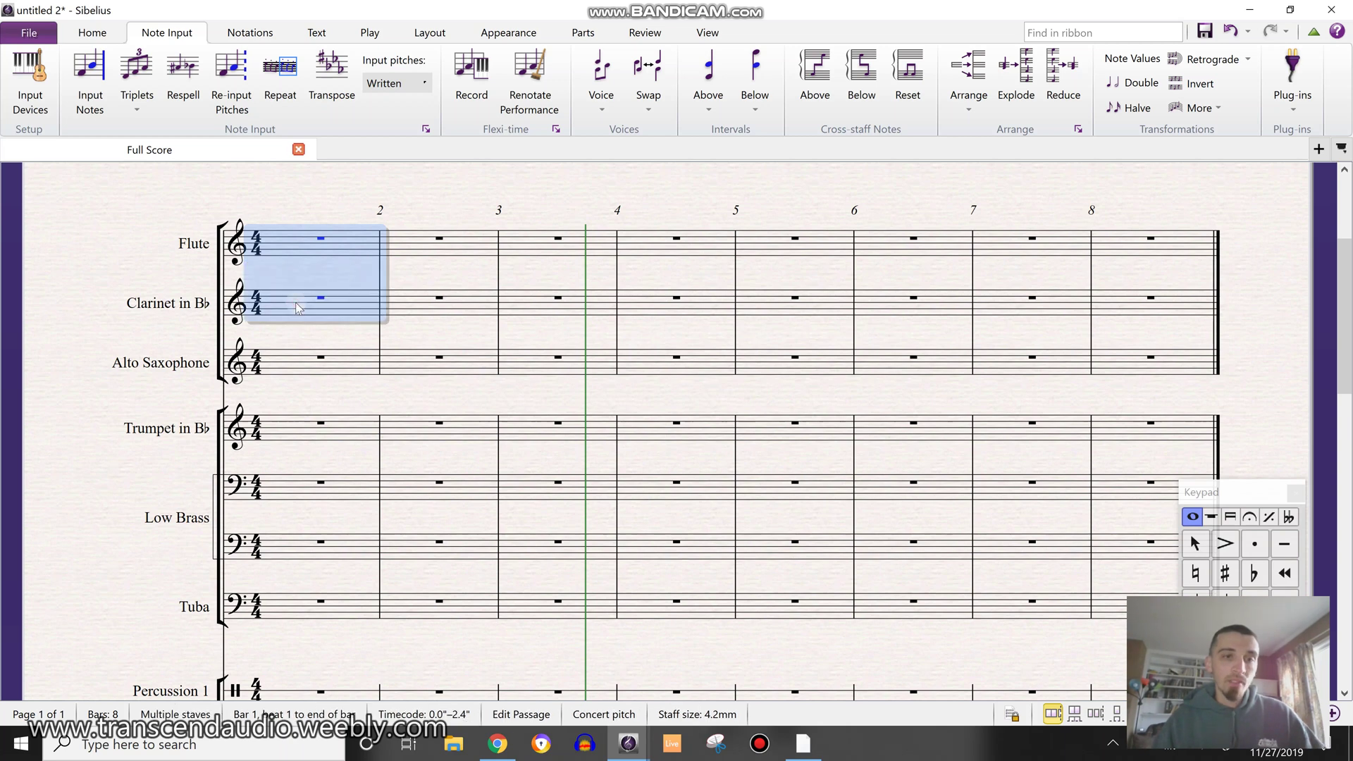
left_click(287, 492, "ctrl")
left_click(303, 605, "ctrl")
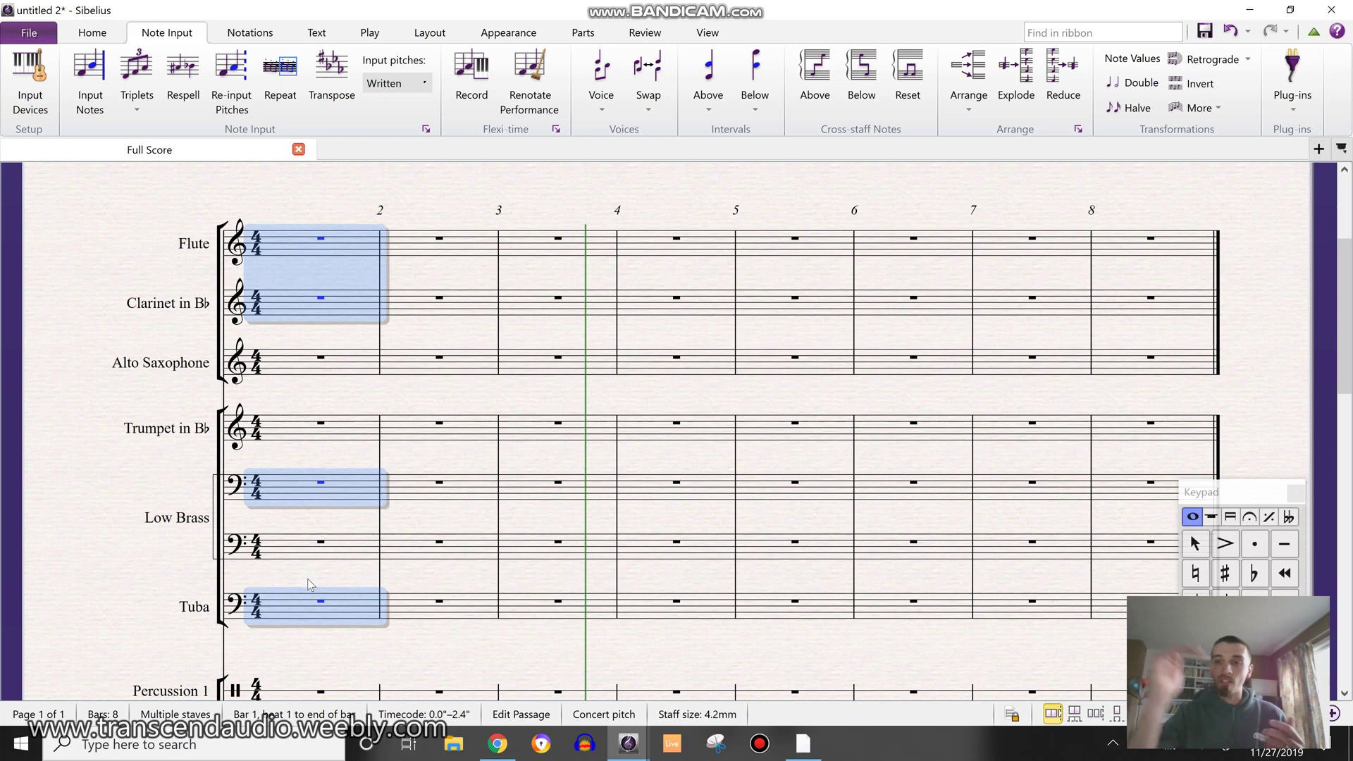
left_click(1024, 93)
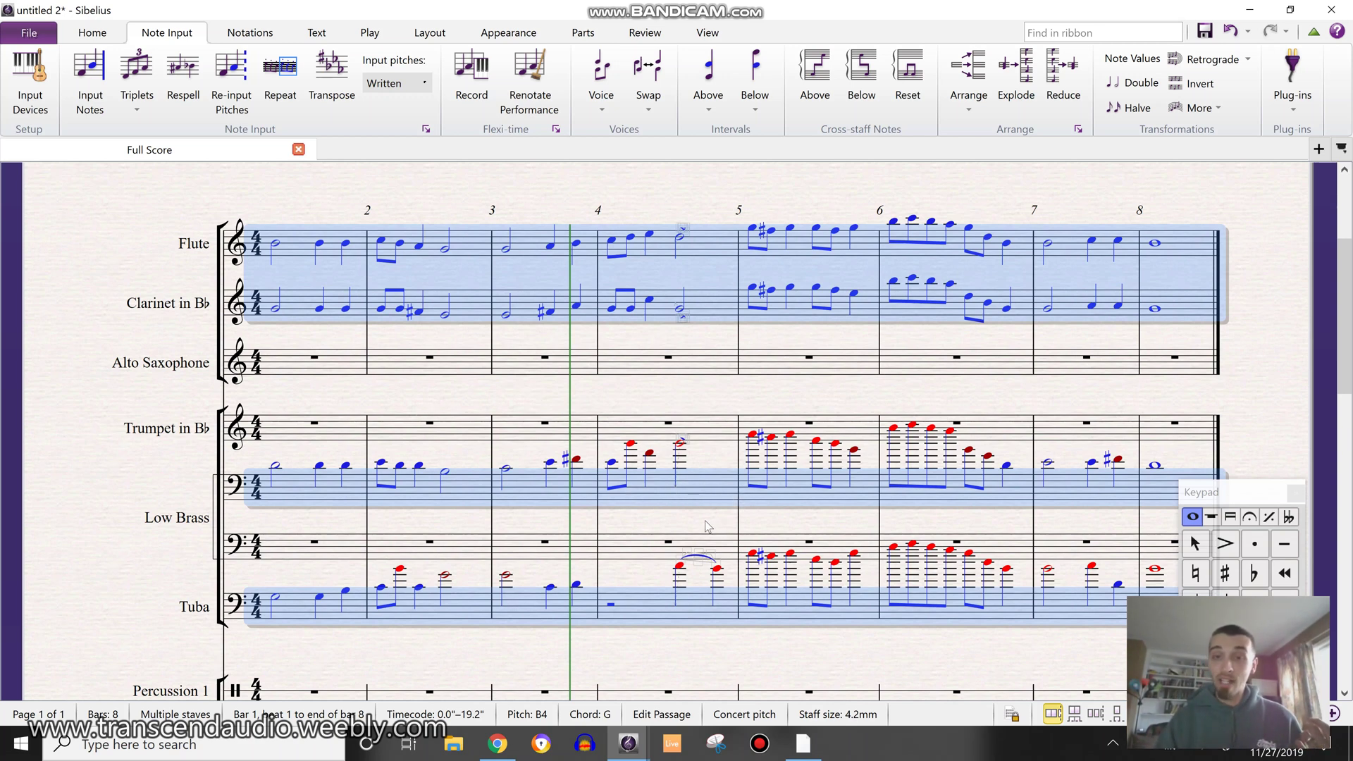
Delete the first two beats of bar 5 from the Clarinet in B♭ staff down to the Tuba staff.
left_click(753, 288)
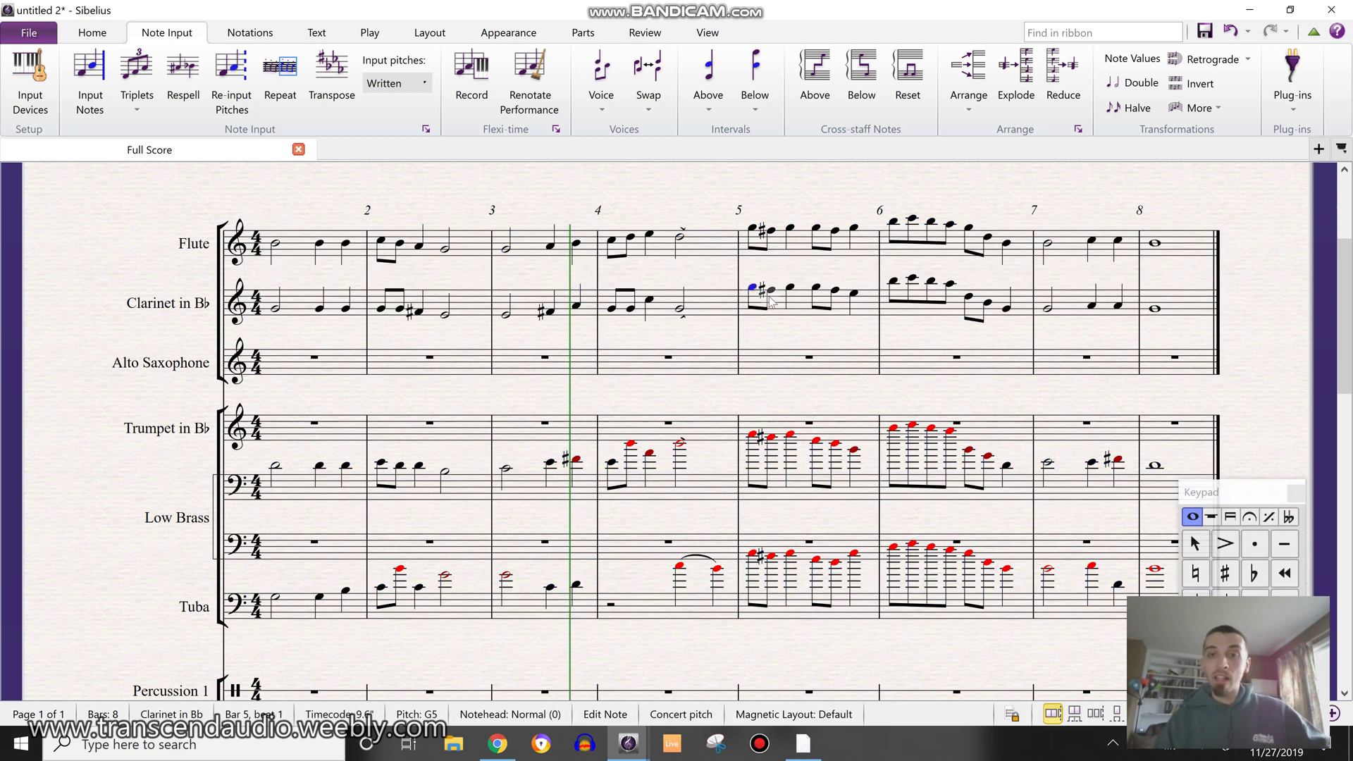
left_click(790, 556, "shift")
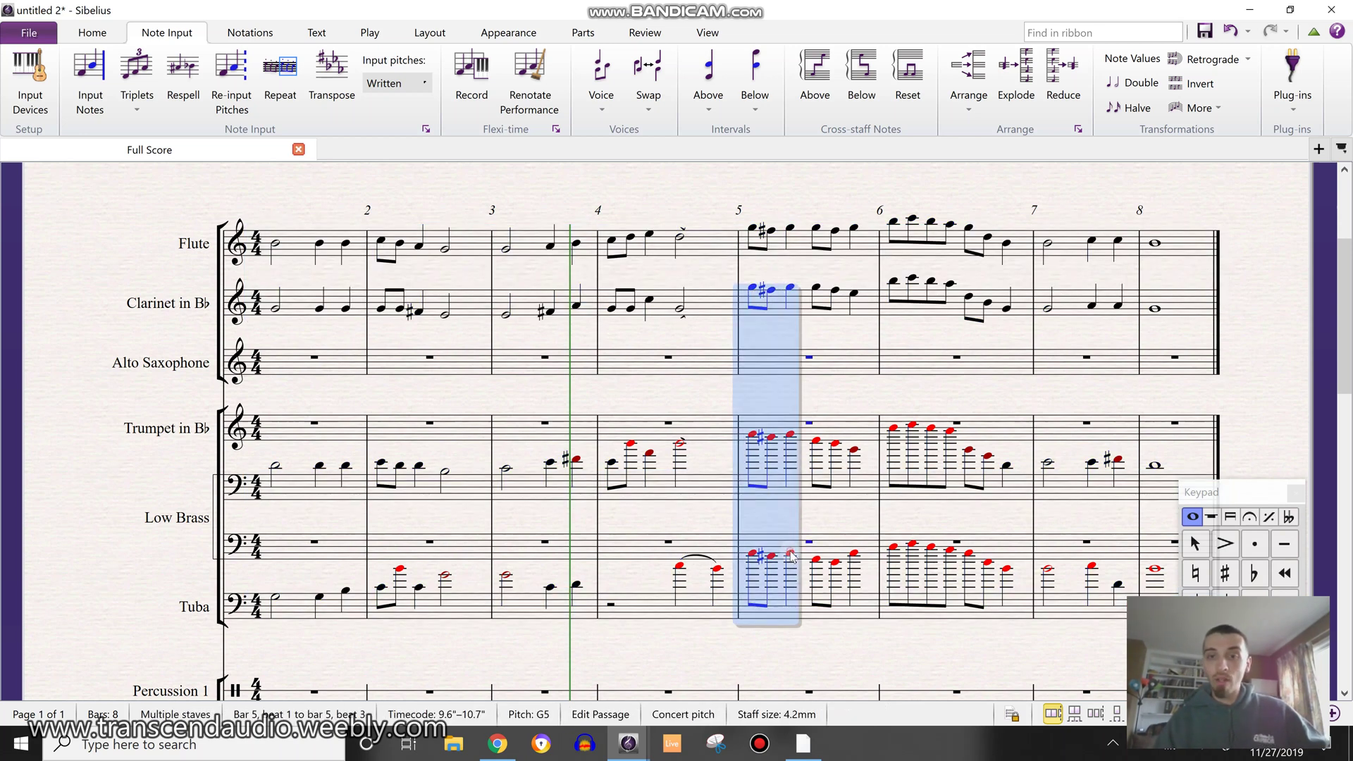
key("Delete")
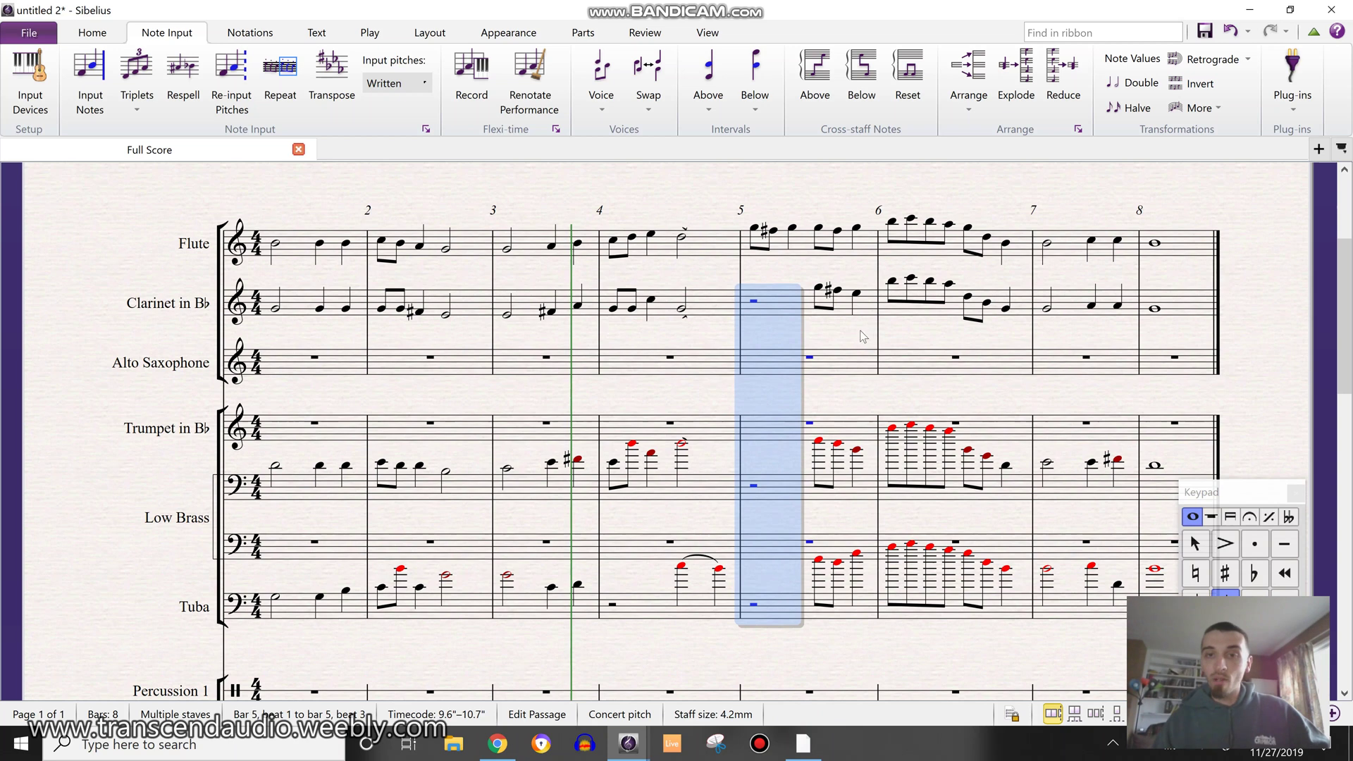
key("Escape")
Delete the music in the whole of bar 5 on the Low Brass and Tuba staves.
left_click(818, 288)
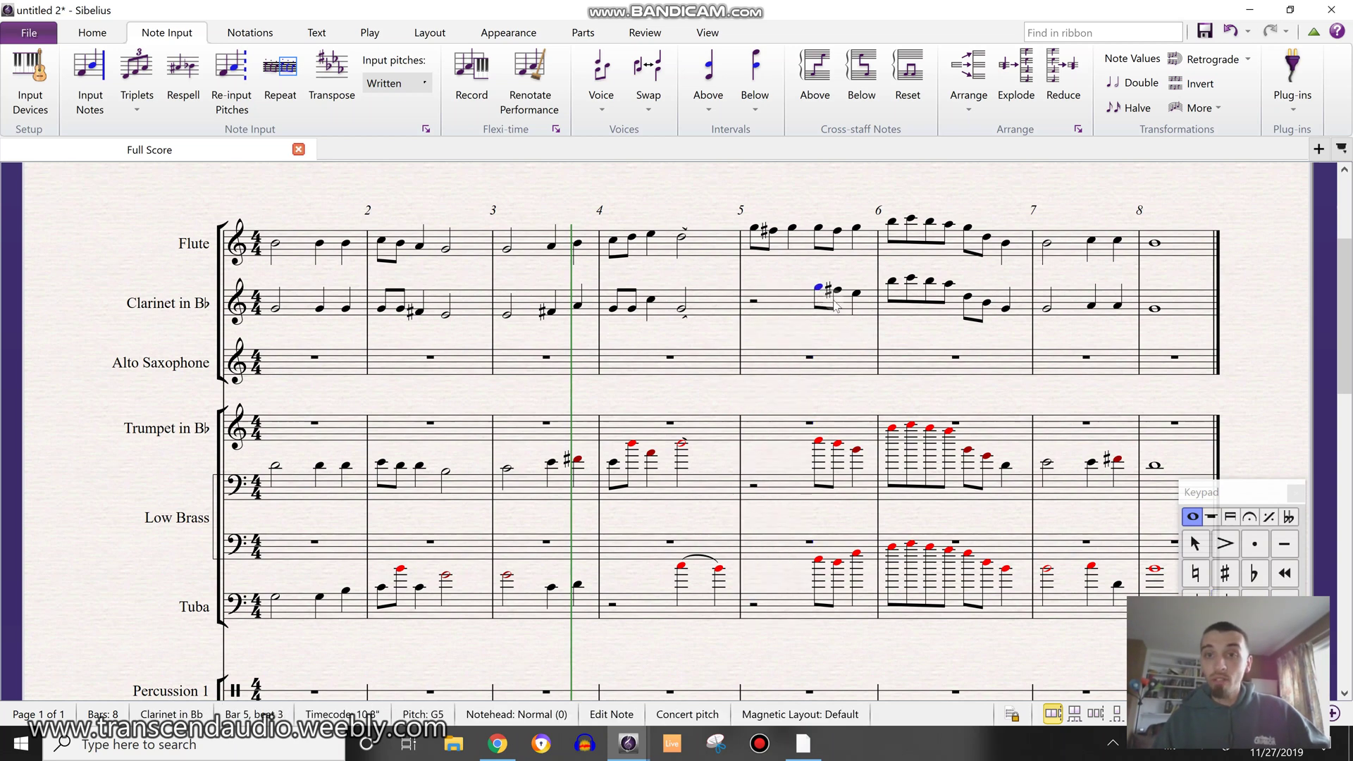
left_click(796, 488)
left_click(787, 615, "shift")
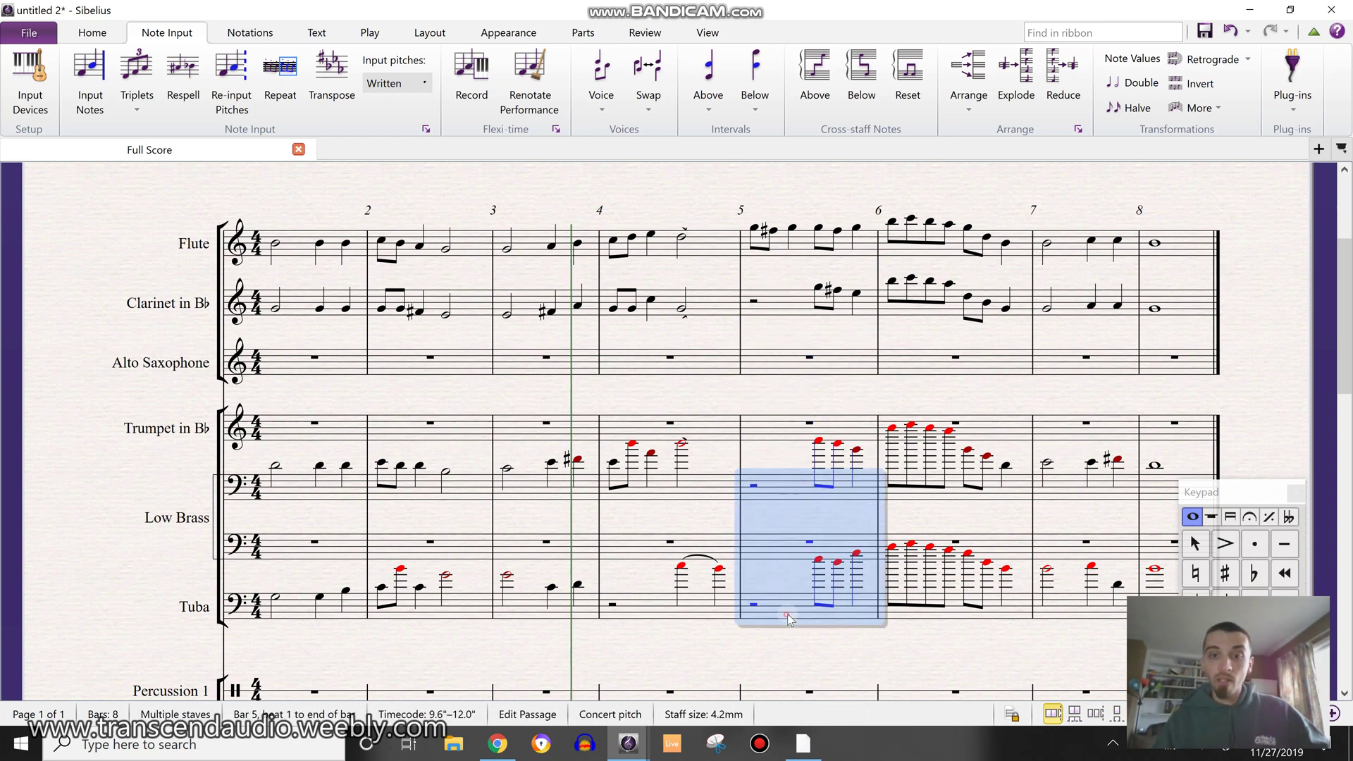
key("Delete")
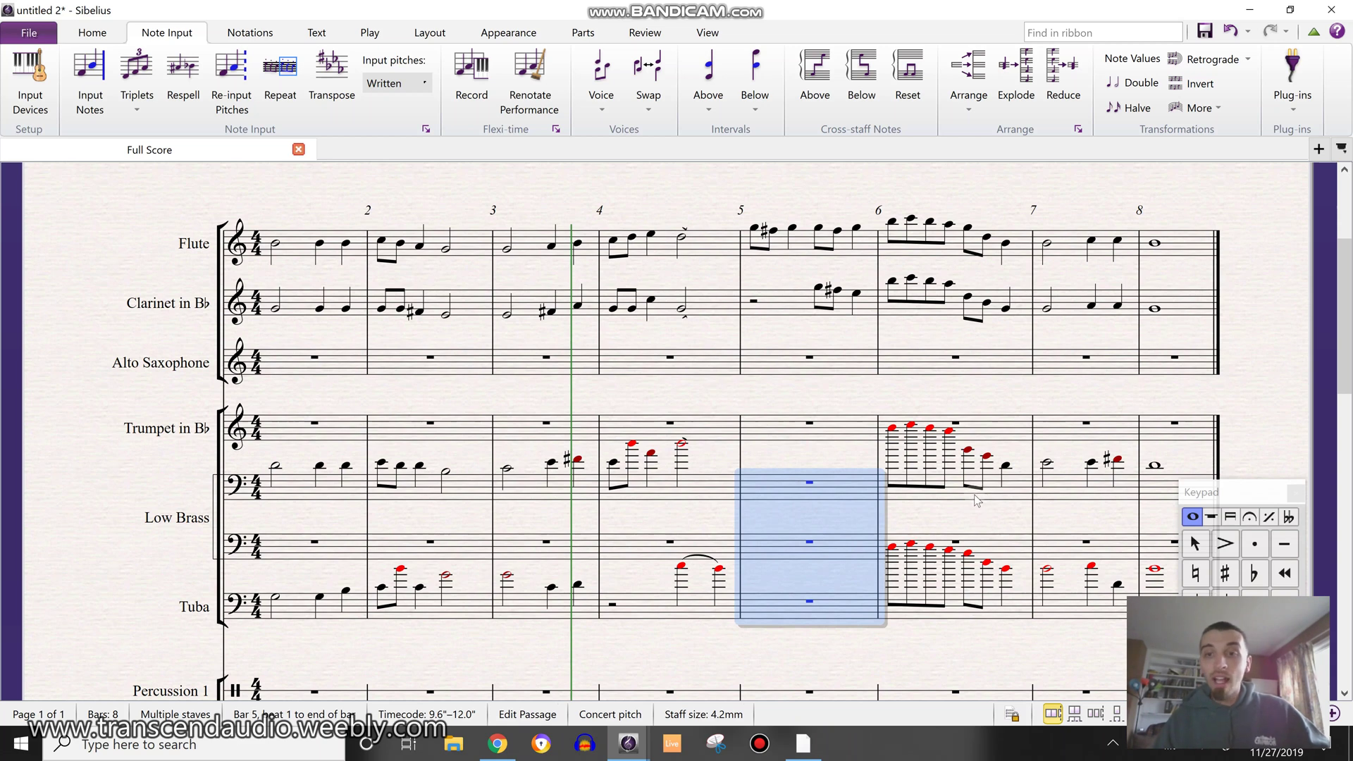
Delete the first four eighth notes of bar 6 on the upper Low Brass and Tuba staves.
left_click(891, 430)
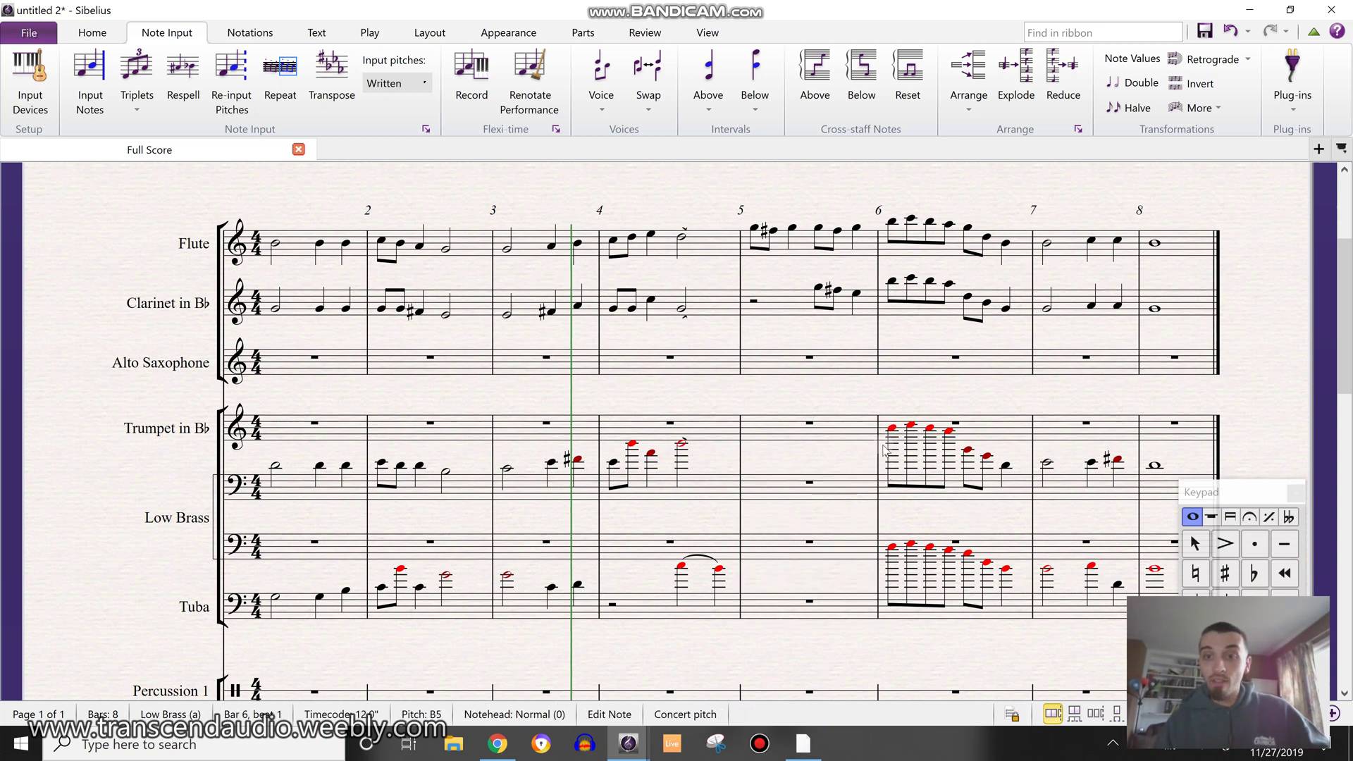
left_click(838, 496)
key("Right")
key("shift+Right")
key("shift+Right")
key("shift+Right")
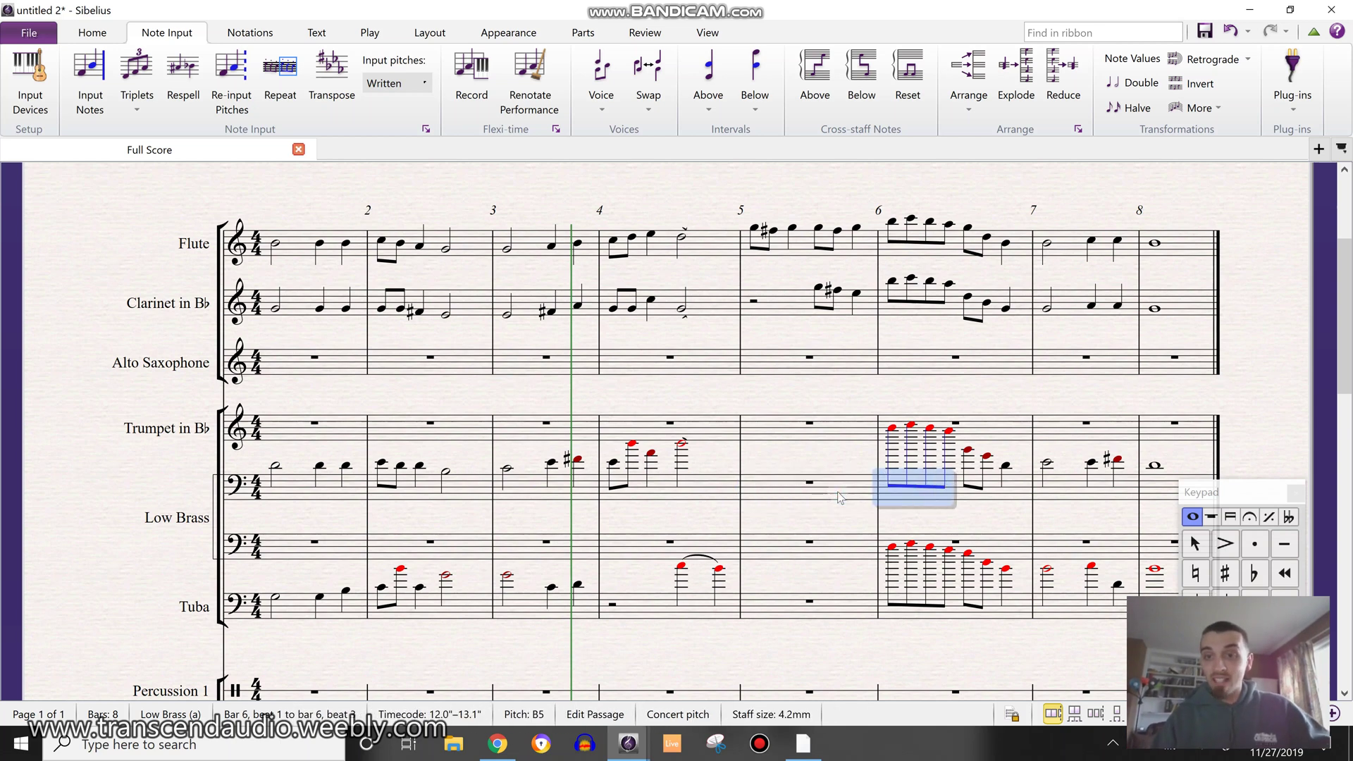
left_click(885, 604, "shift")
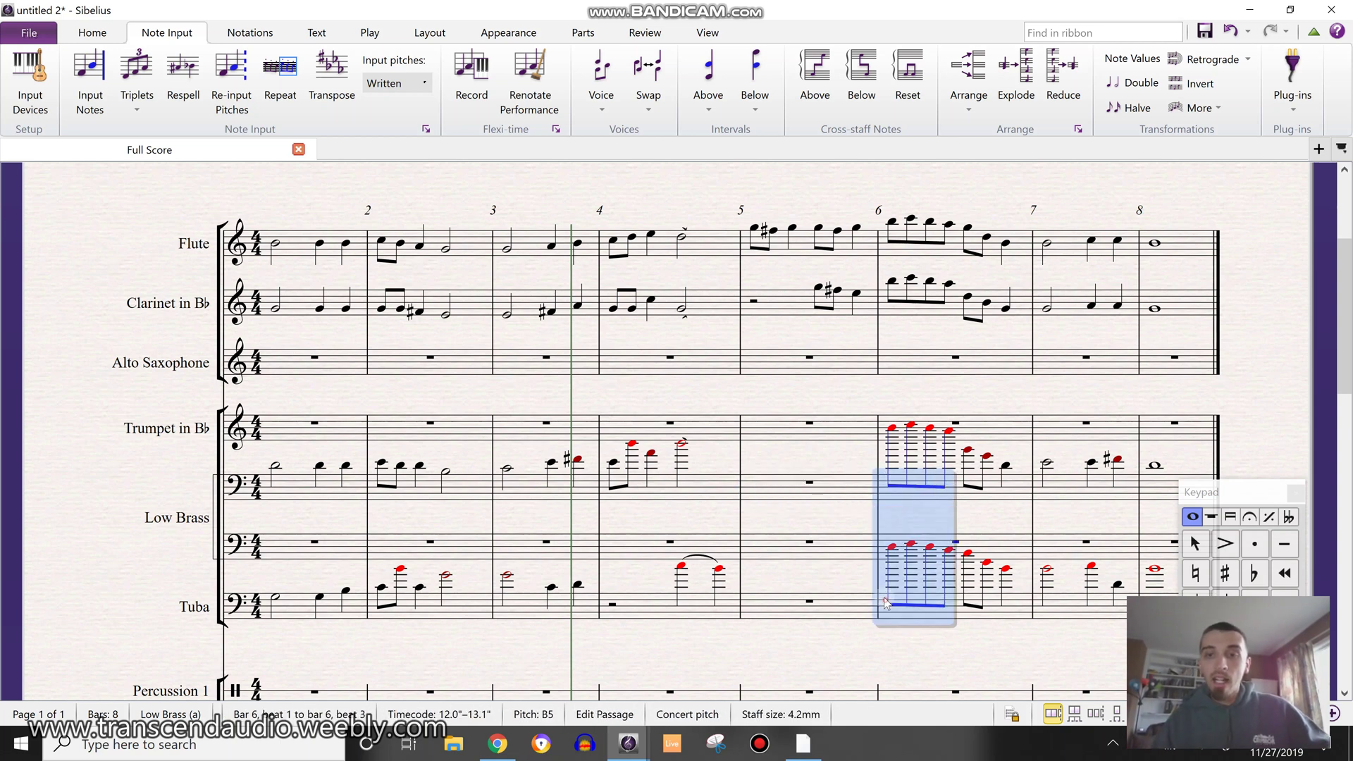
key("Delete")
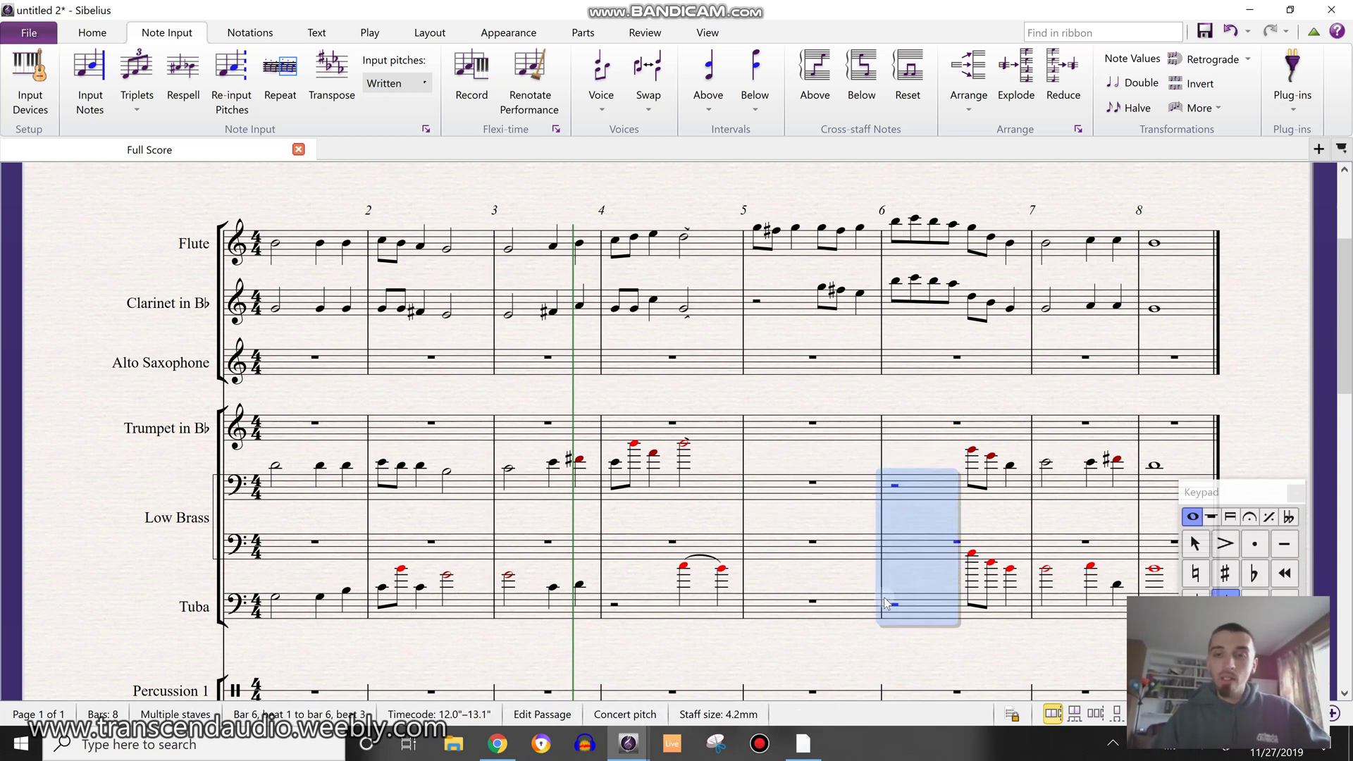
left_click(823, 522)
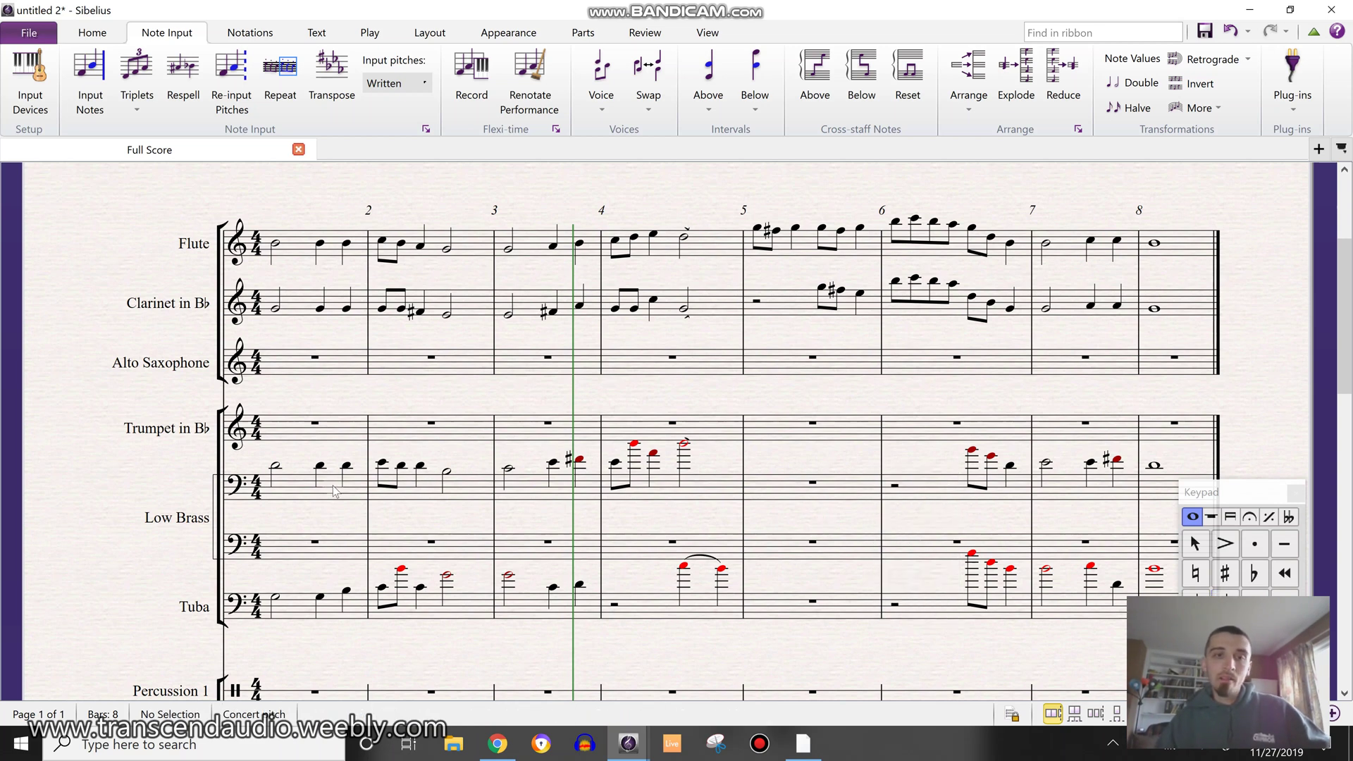
Select bar 1 of the upper Low Brass staff.
left_click(296, 487)
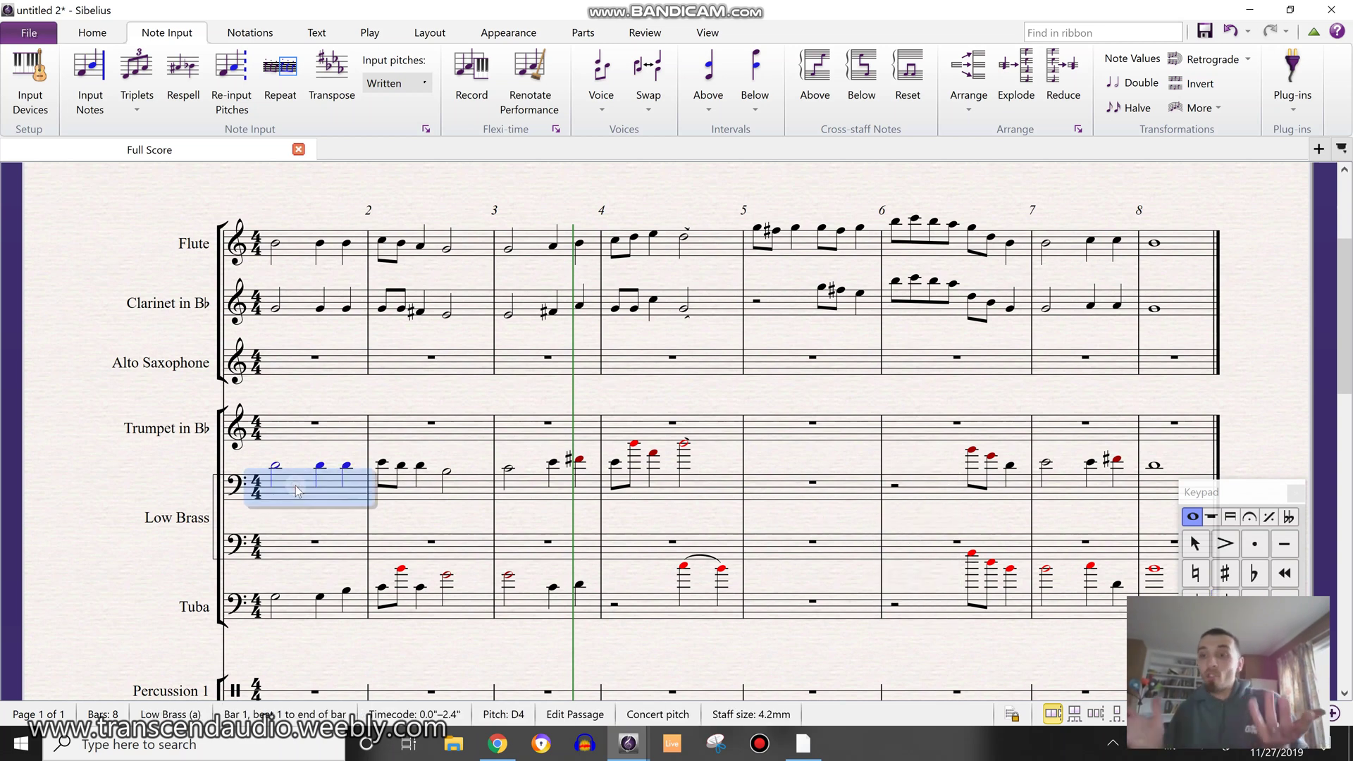
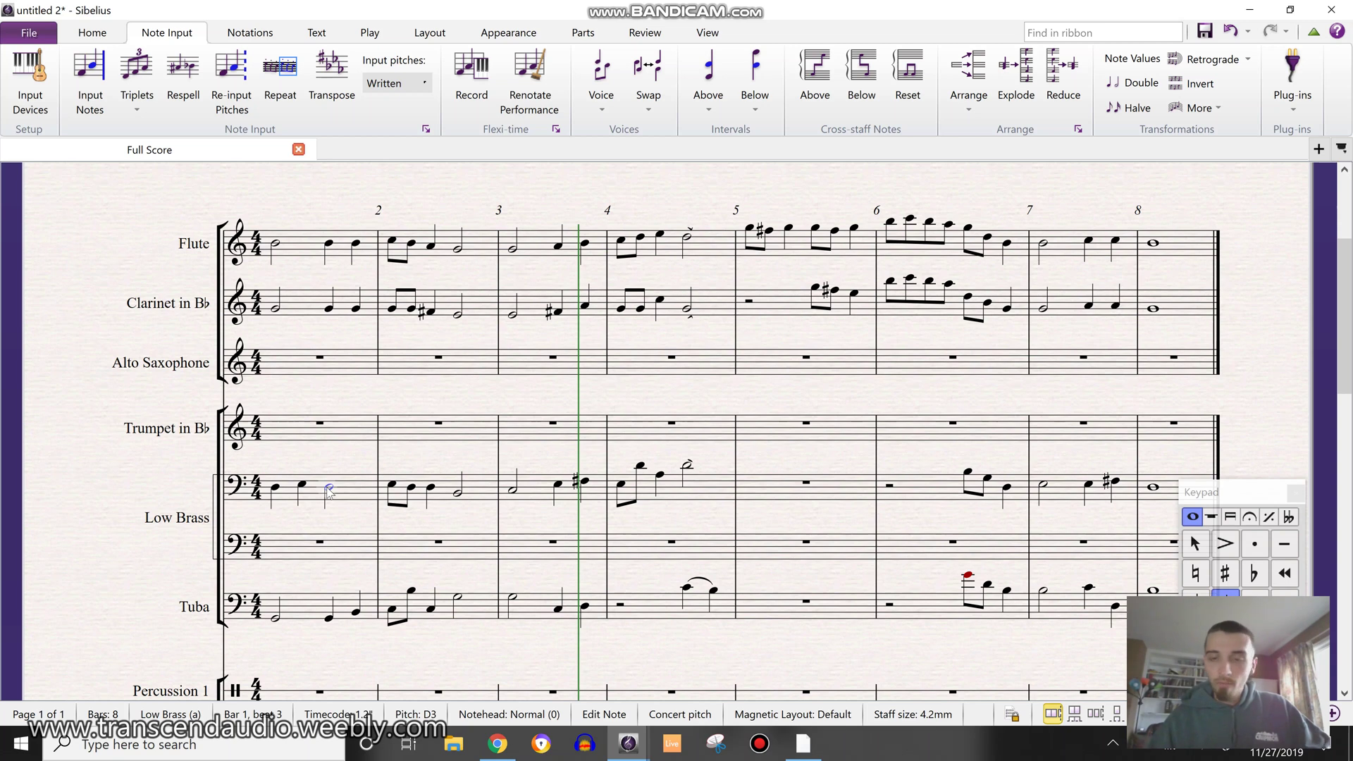
Replace beats 3 and 4 of the Tuba's bar 1 with eighth notes G, A, B and D.
left_click(331, 620)
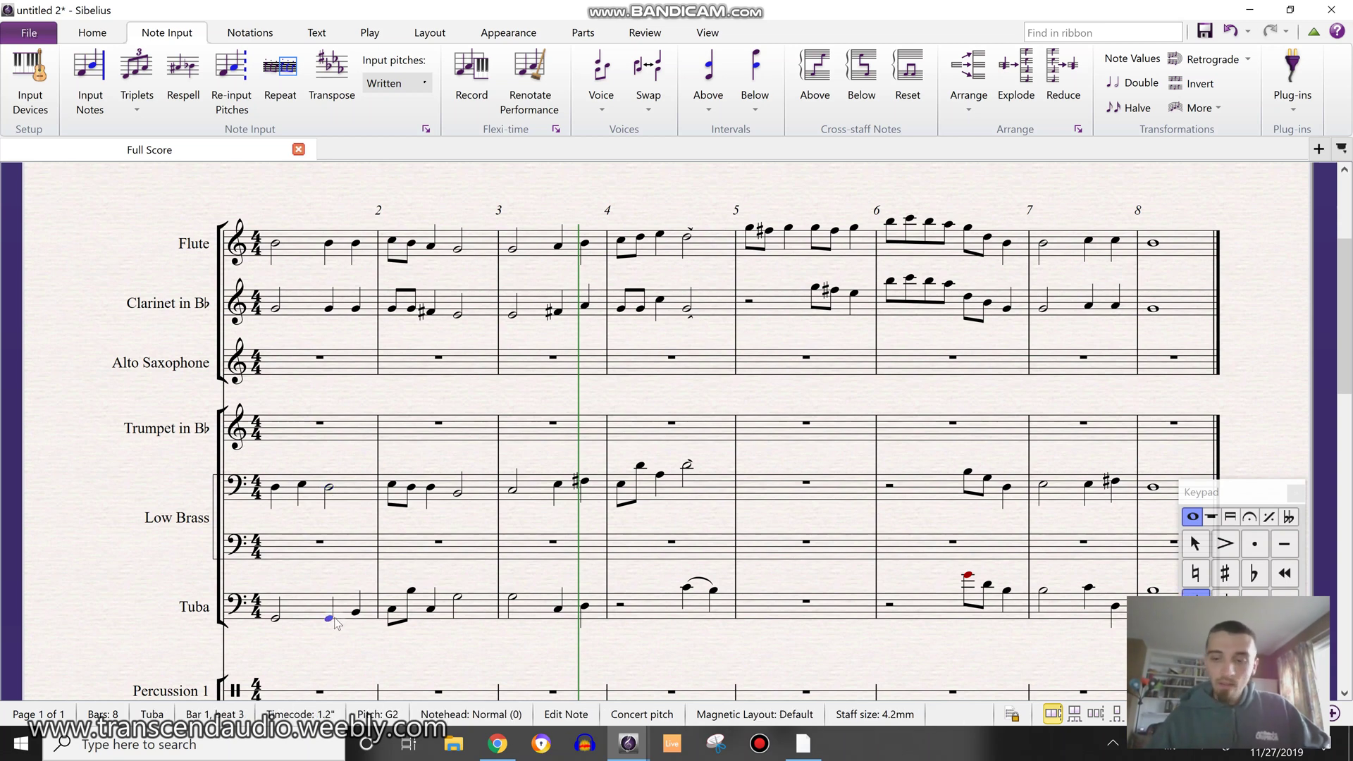
key("KP_2")
key("n")
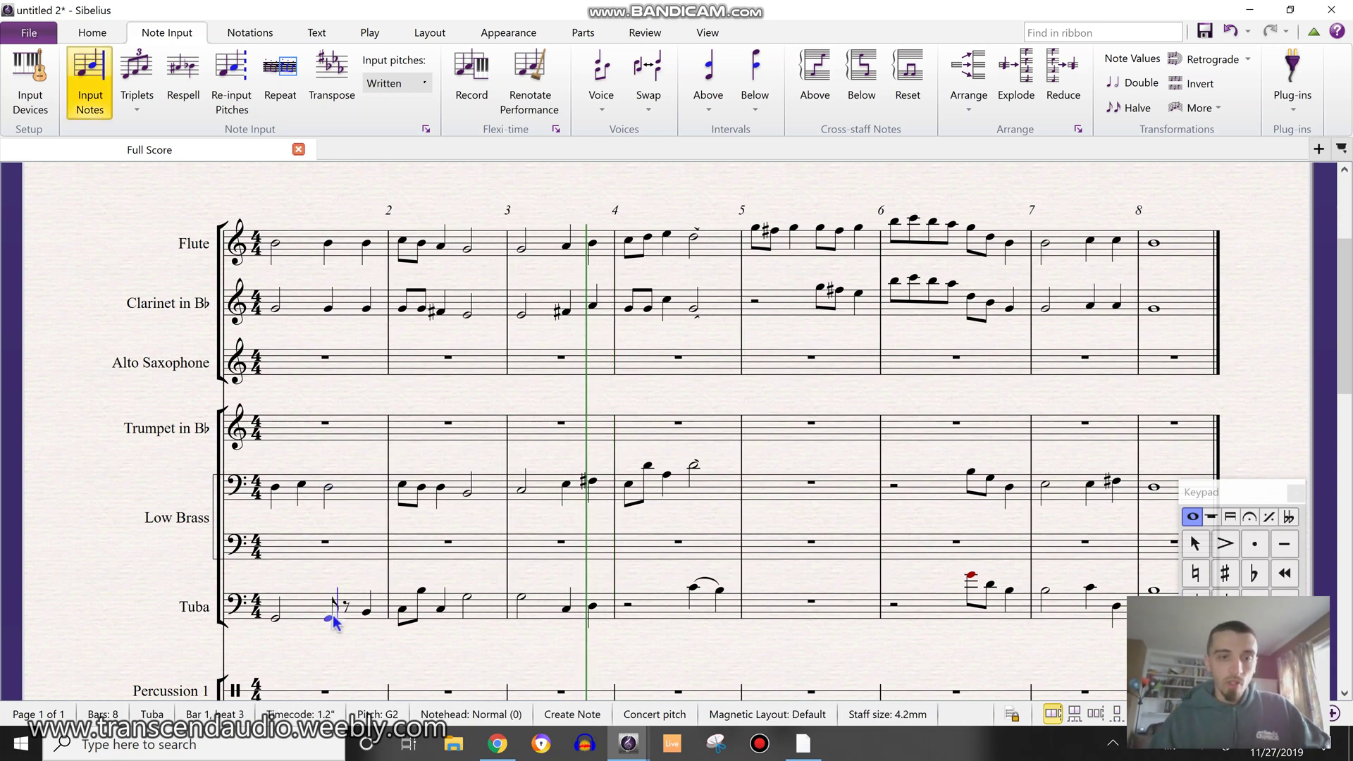
key("b")
key("d")
key("Escape")
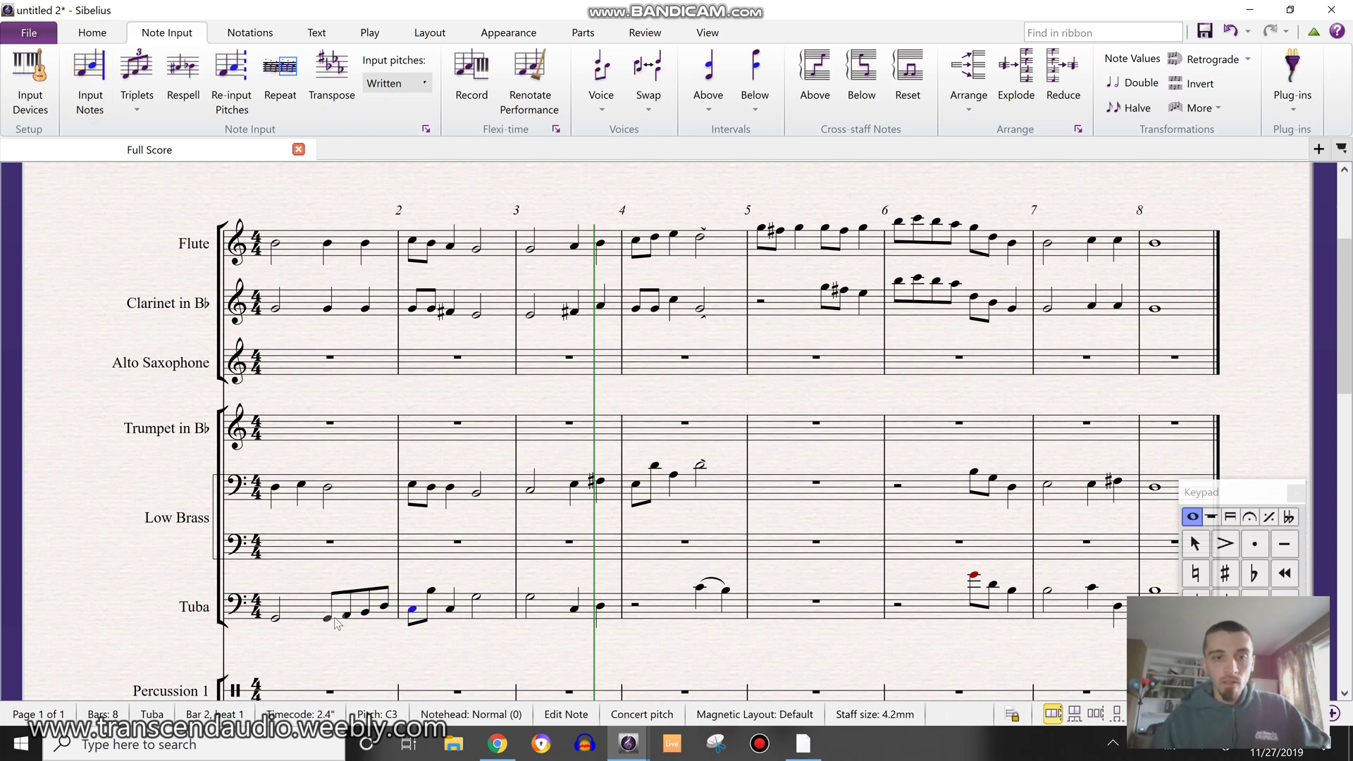
In the Tuba's bar 2, lower the B an octave and replace the half note with eighth notes G, F♯, E and F♯.
key("Right")
key("Right")
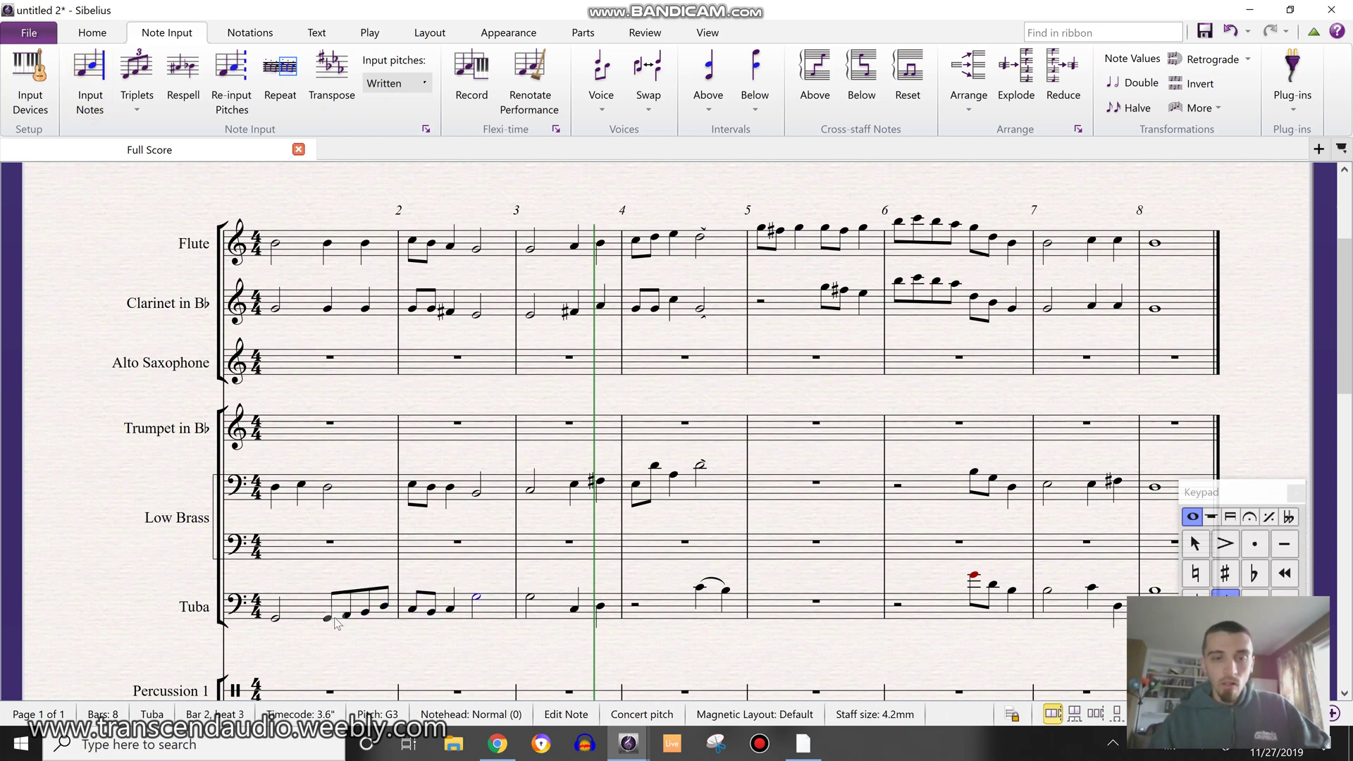
key("3")
key("n")
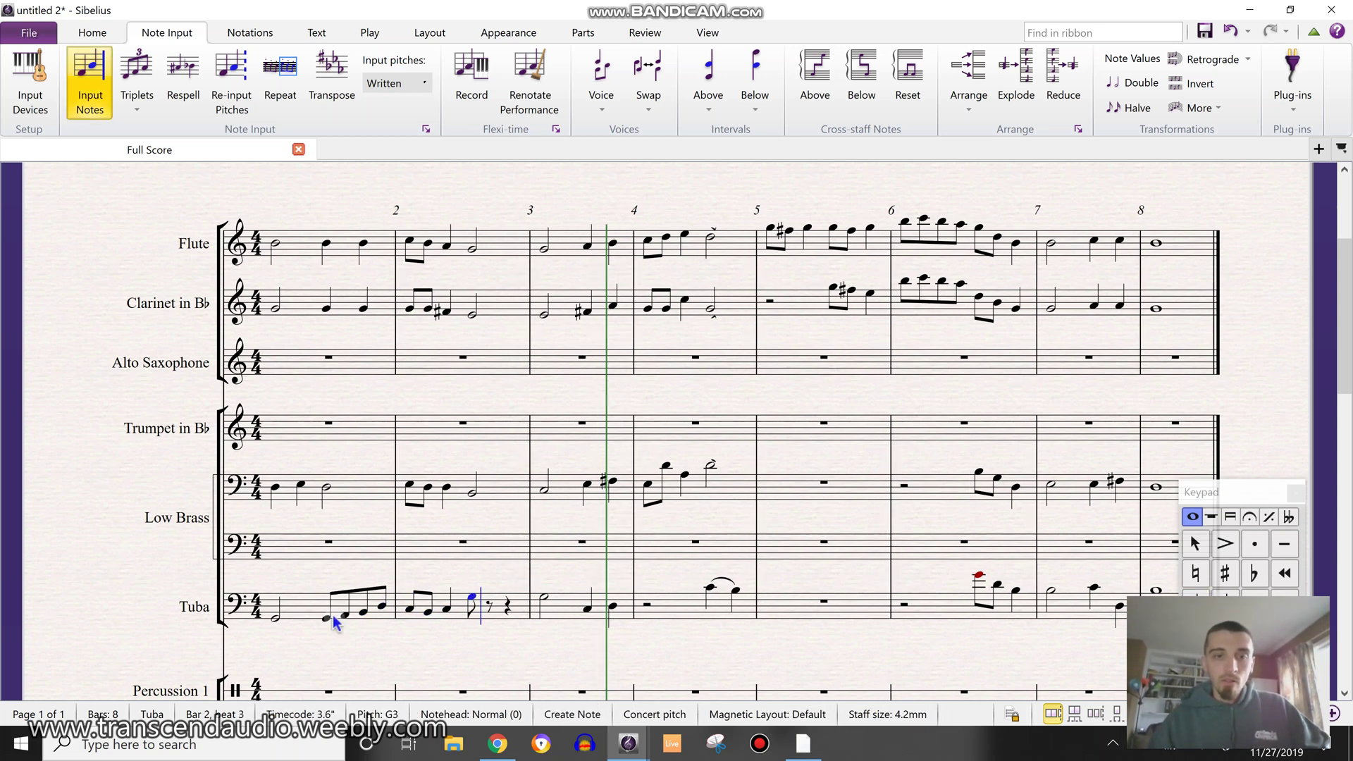
key("f")
key("e")
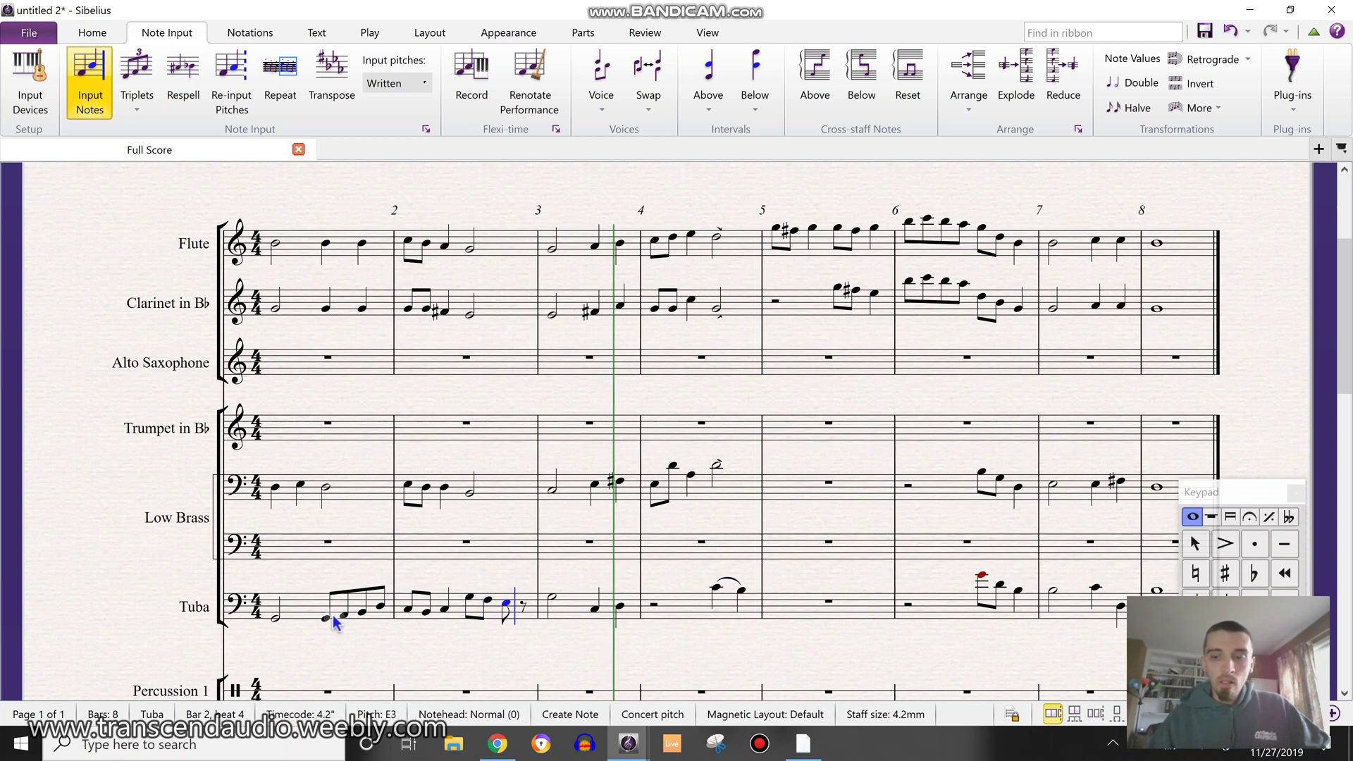
key("e")
key("Escape")
key("Left")
key("Left")
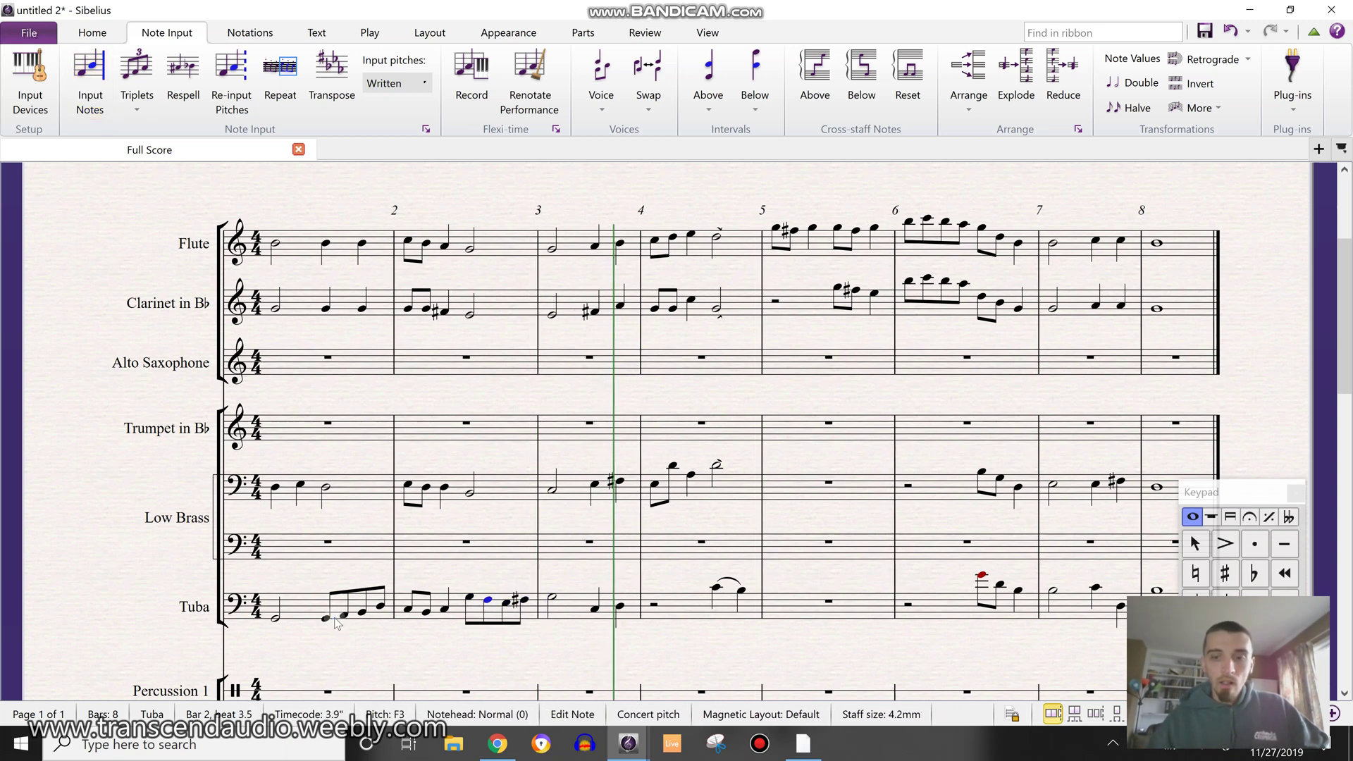
key("8")
key("Escape")
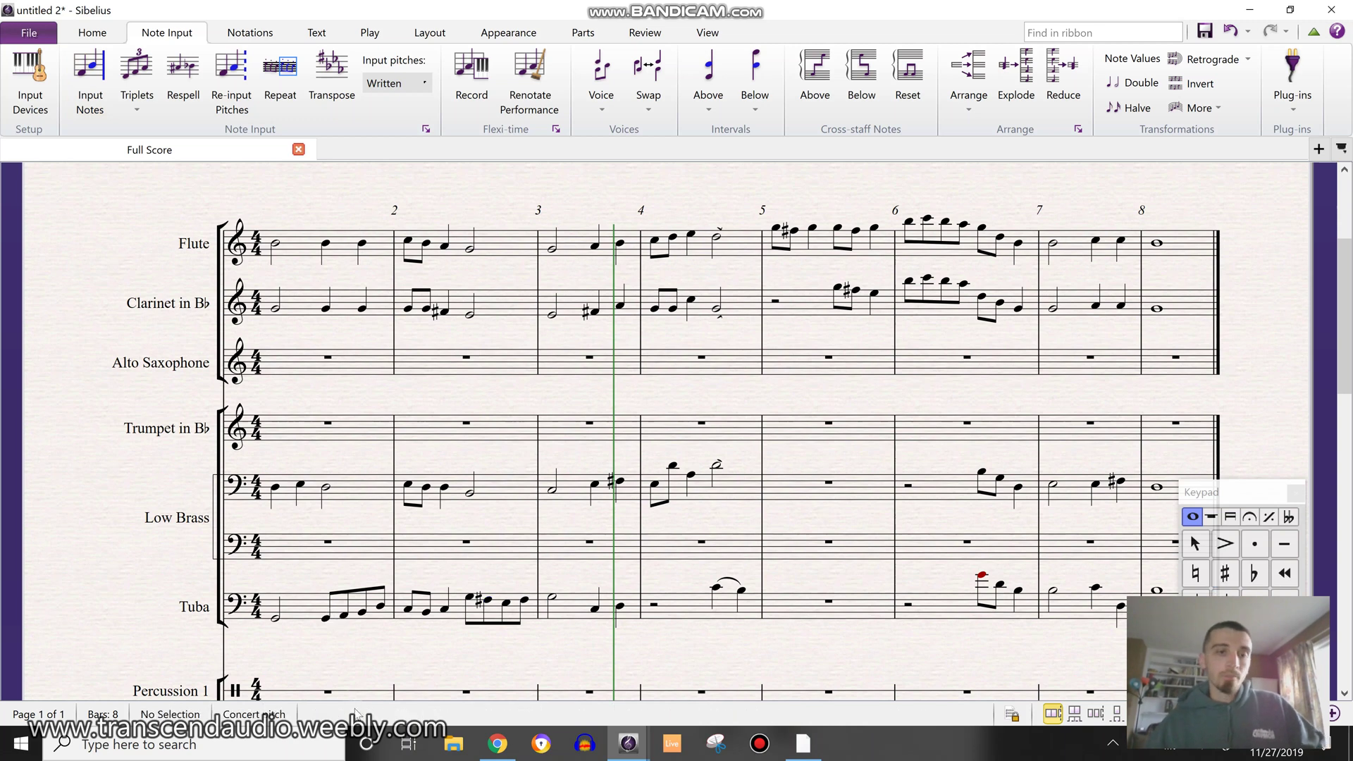
Select bars 1 to 4 of the Tuba, upper Low Brass, Clarinet and Flute staves together.
left_click(304, 618)
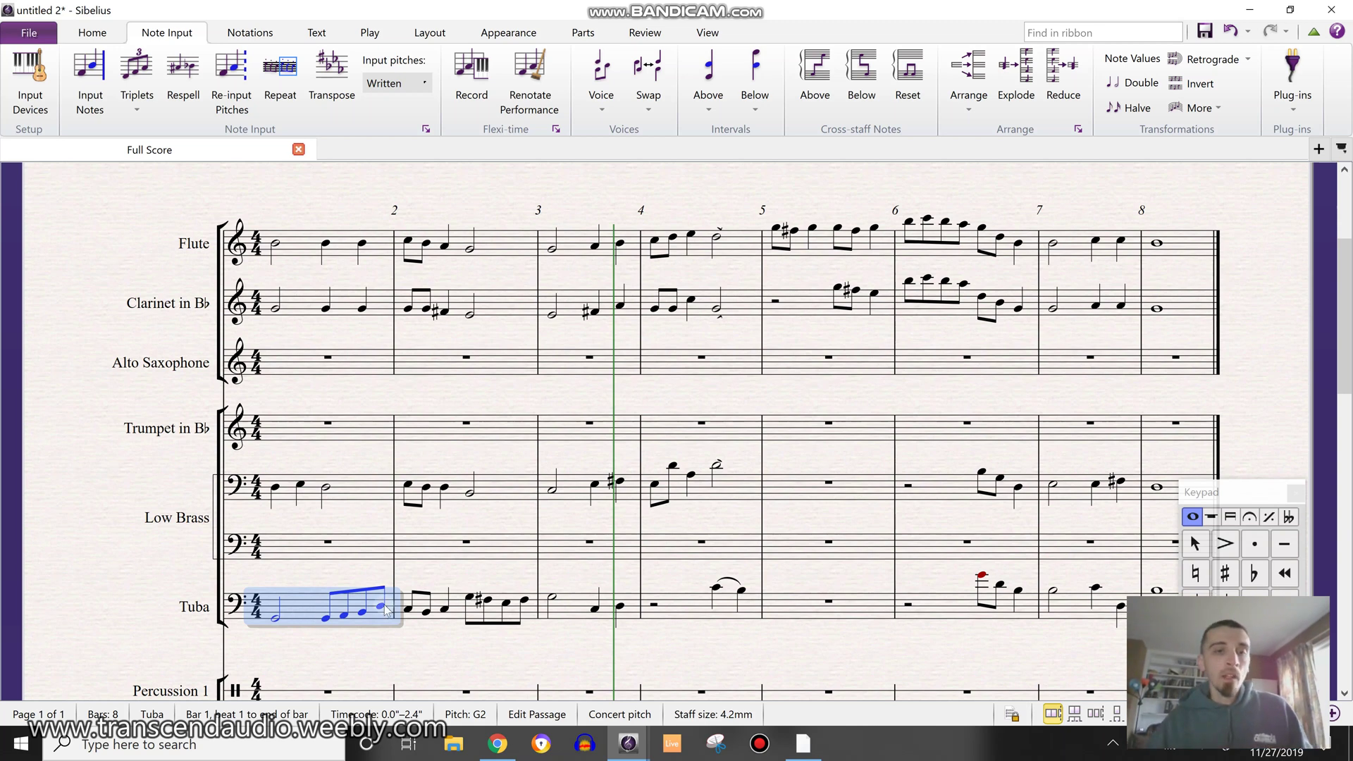
left_click(581, 611, "shift")
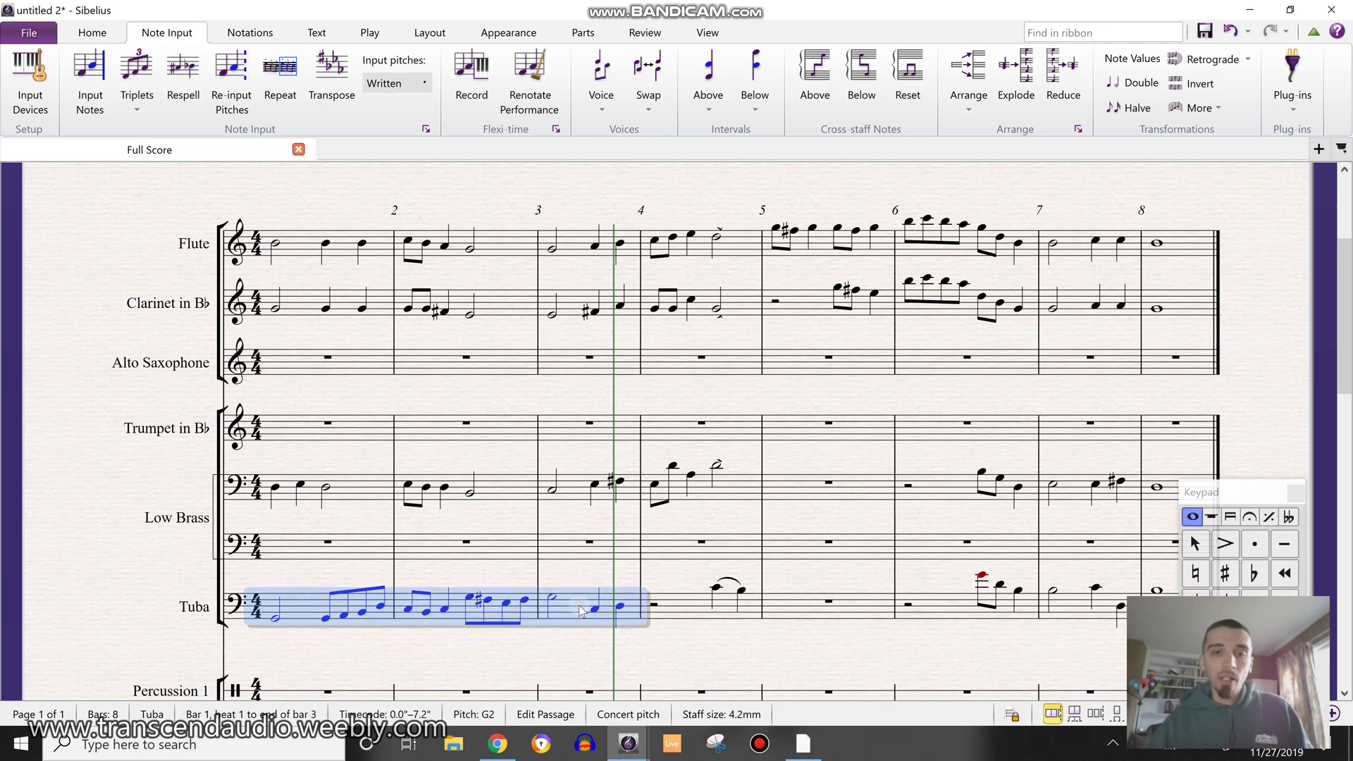
left_click(683, 607, "shift")
left_click(734, 486, "ctrl")
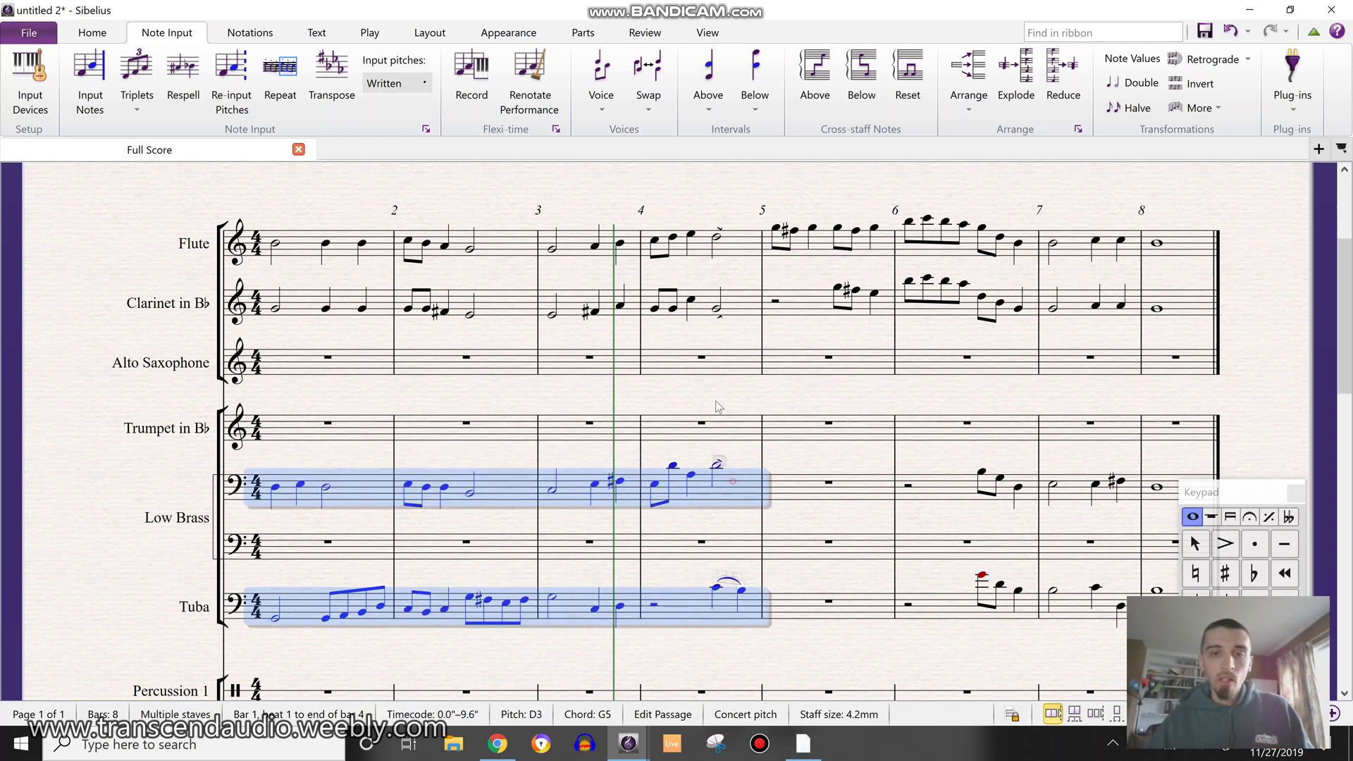
left_click(738, 315, "ctrl")
left_click(739, 248, "ctrl")
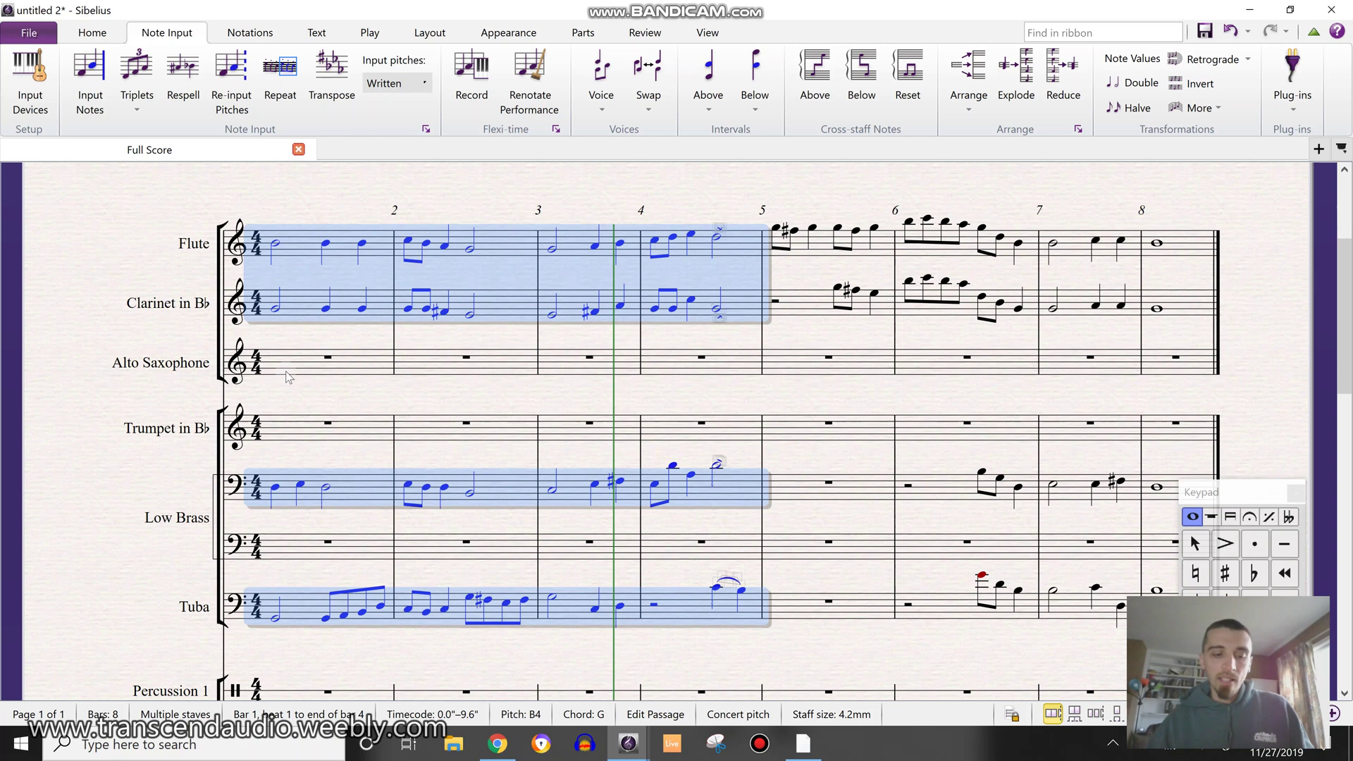
Add a Piano to the score below the Glockenspiel and accept changing the page size to fit the music.
scroll(360, 513, "down", 4)
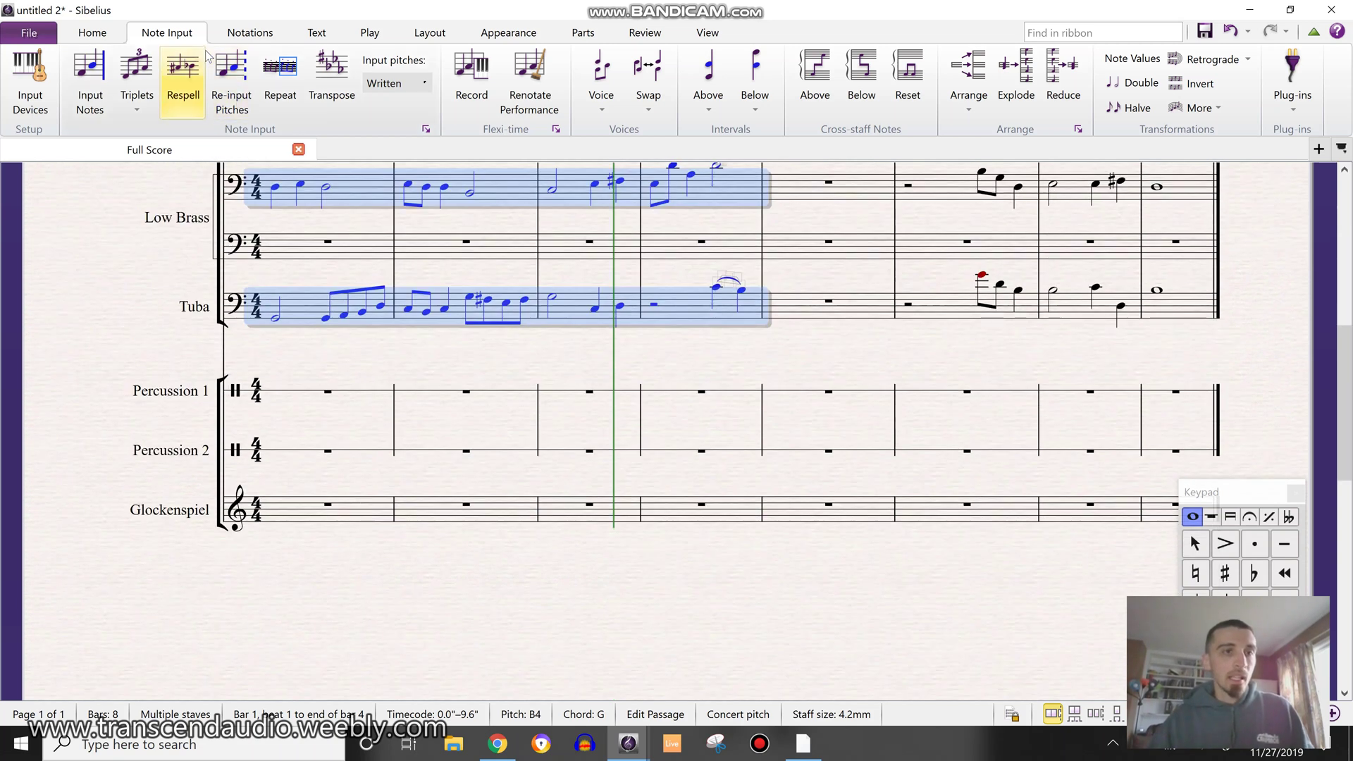
scroll(211, 67, "up", 1)
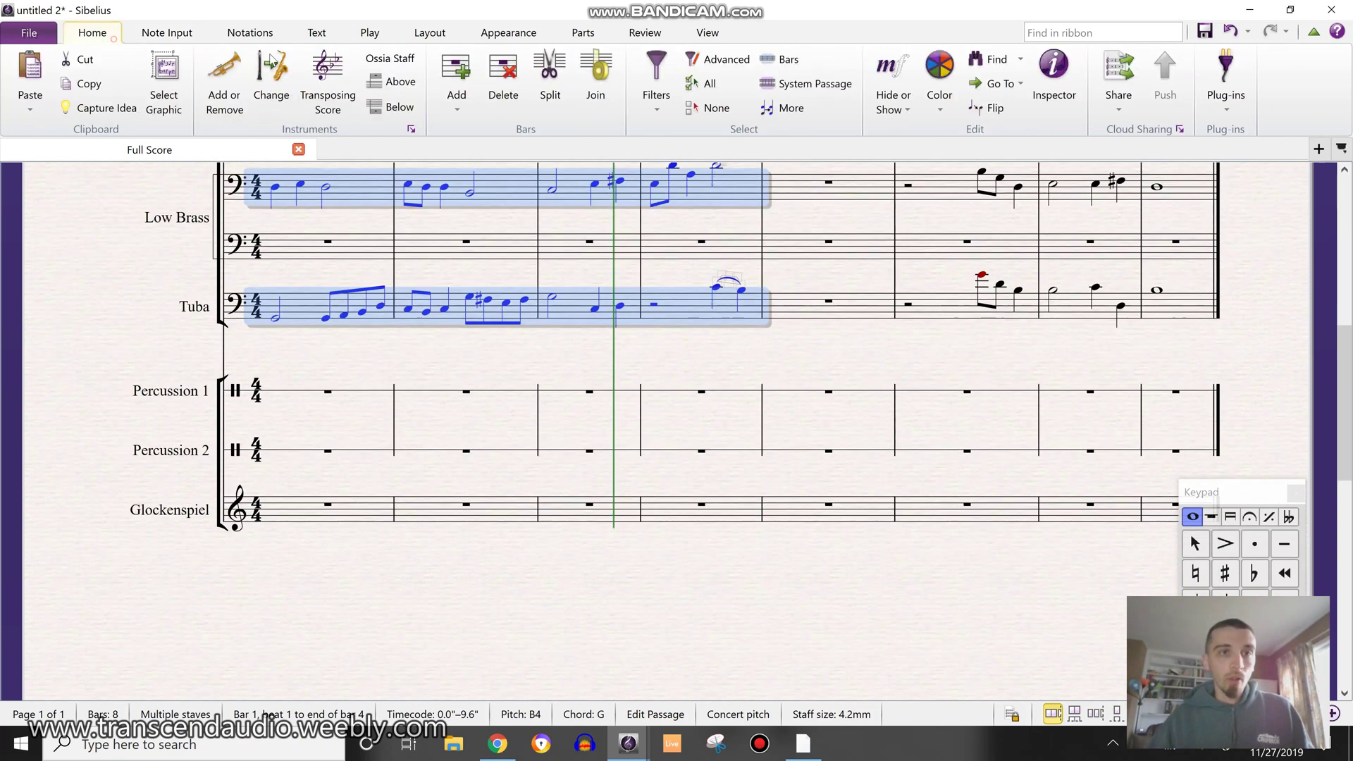
left_click(225, 88)
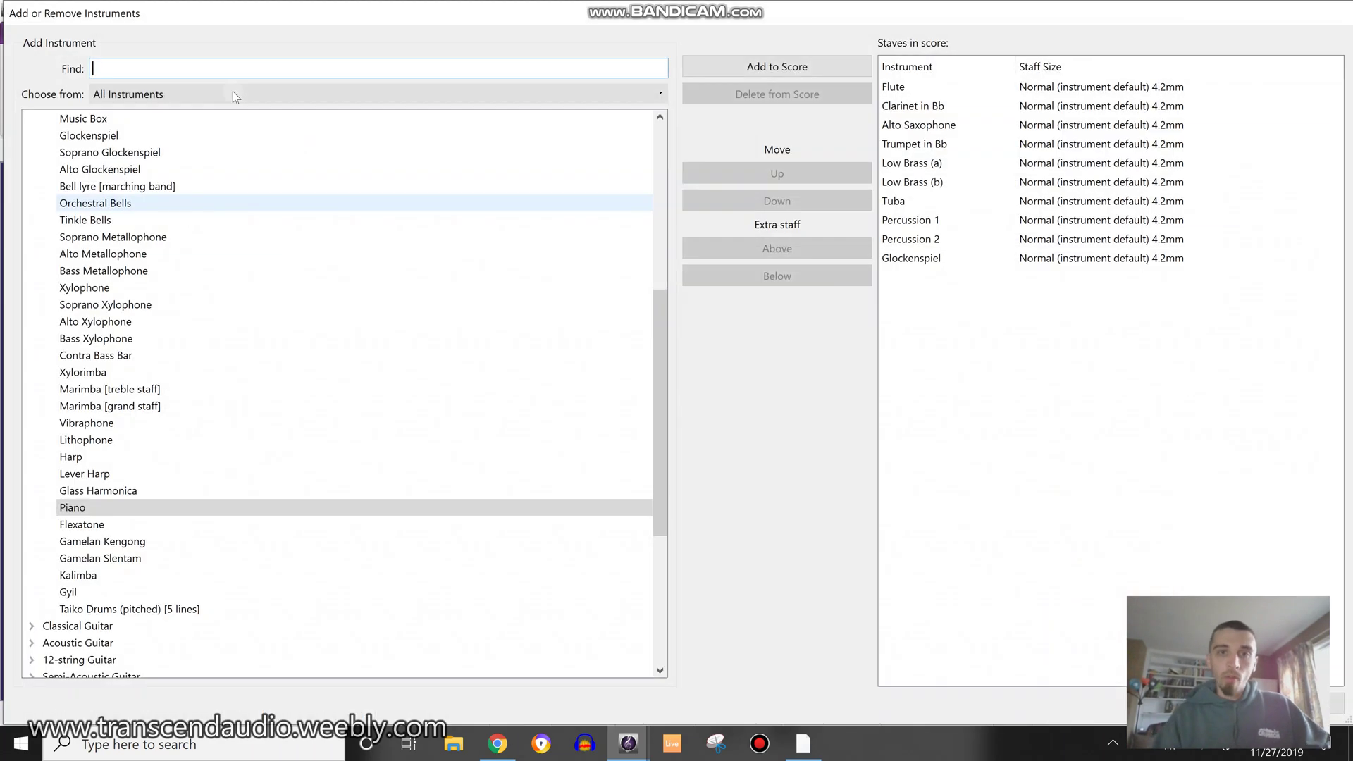
type("piano")
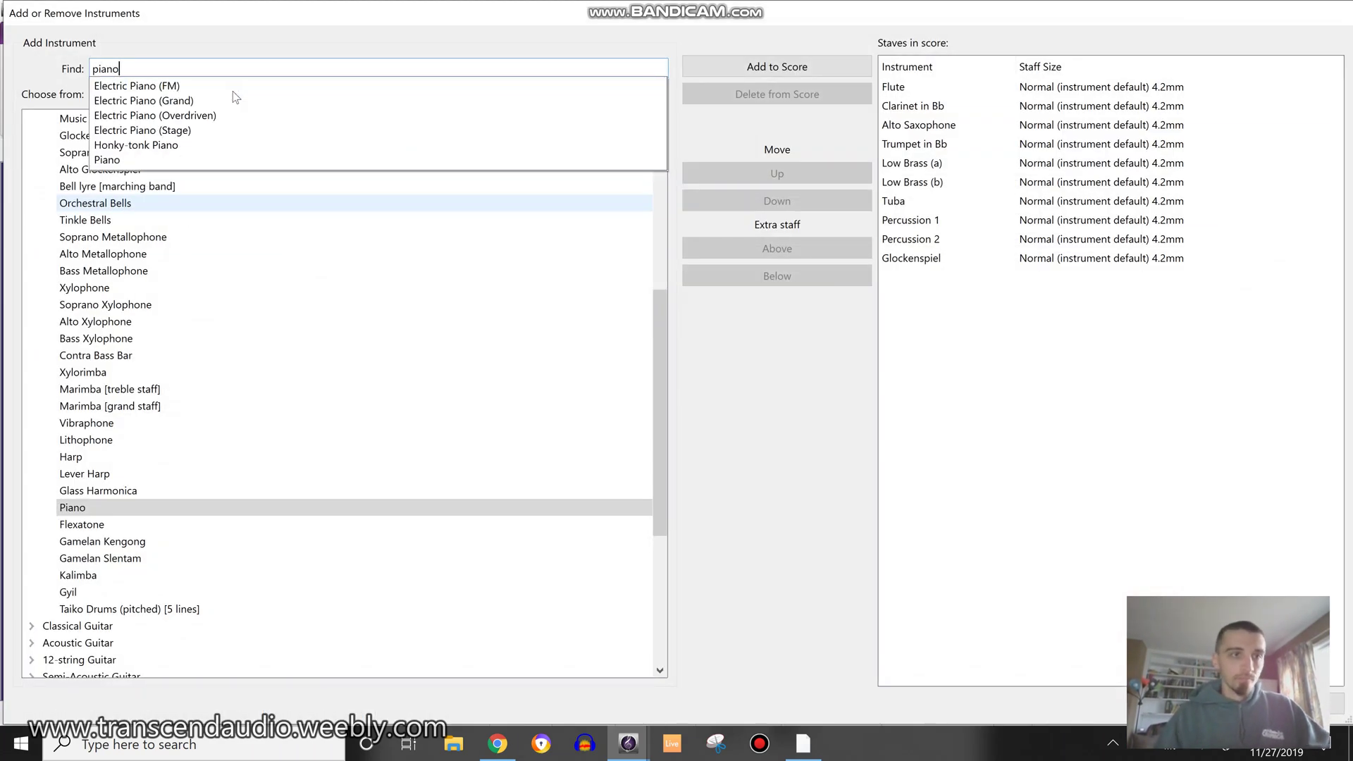
left_click(160, 159)
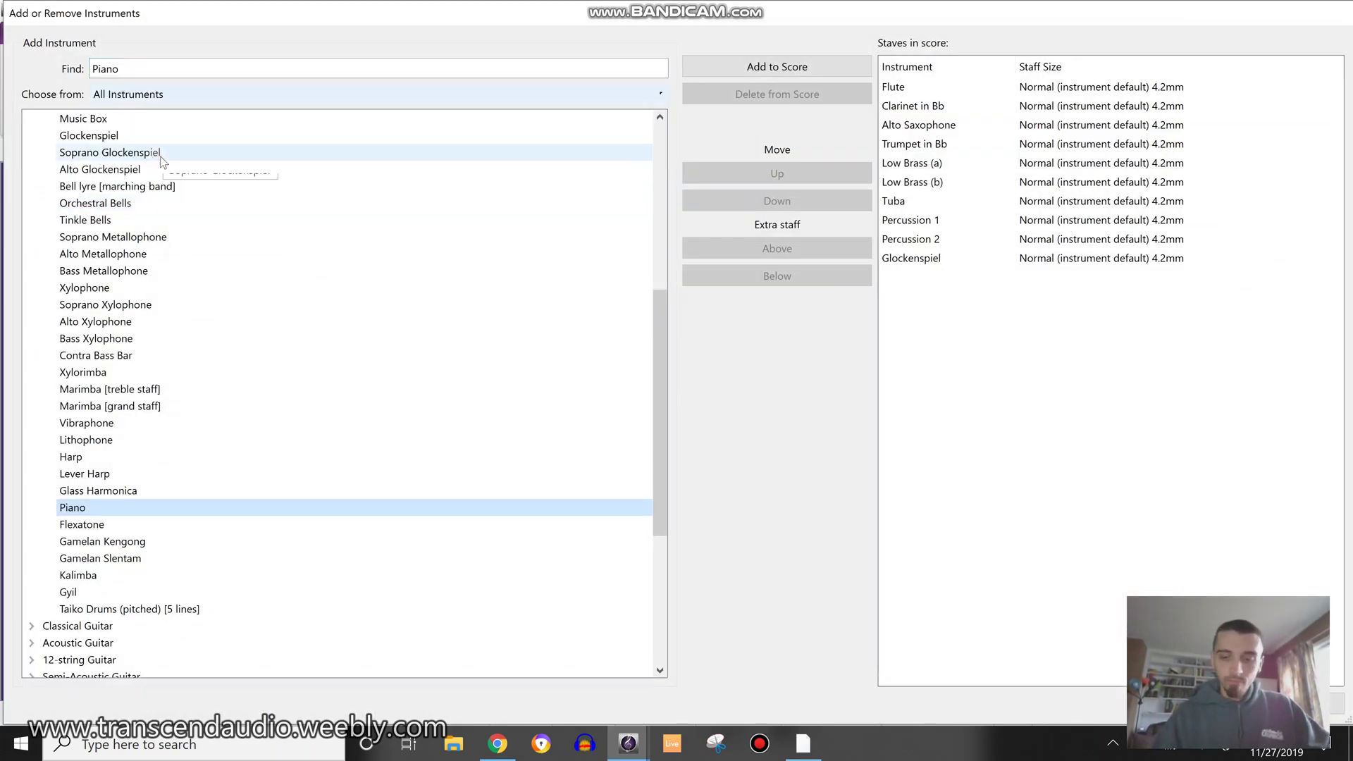
key("Return")
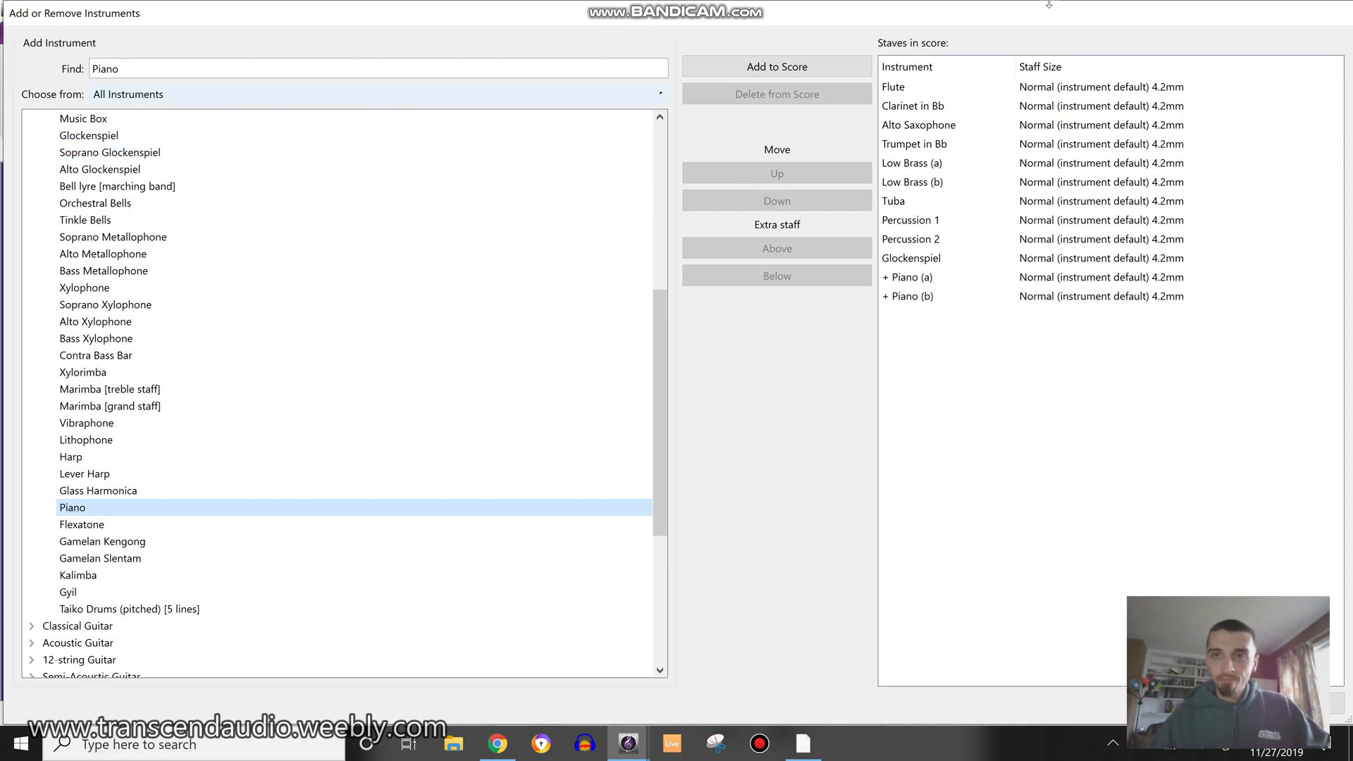
left_click_drag(1011, 14, 710, 16)
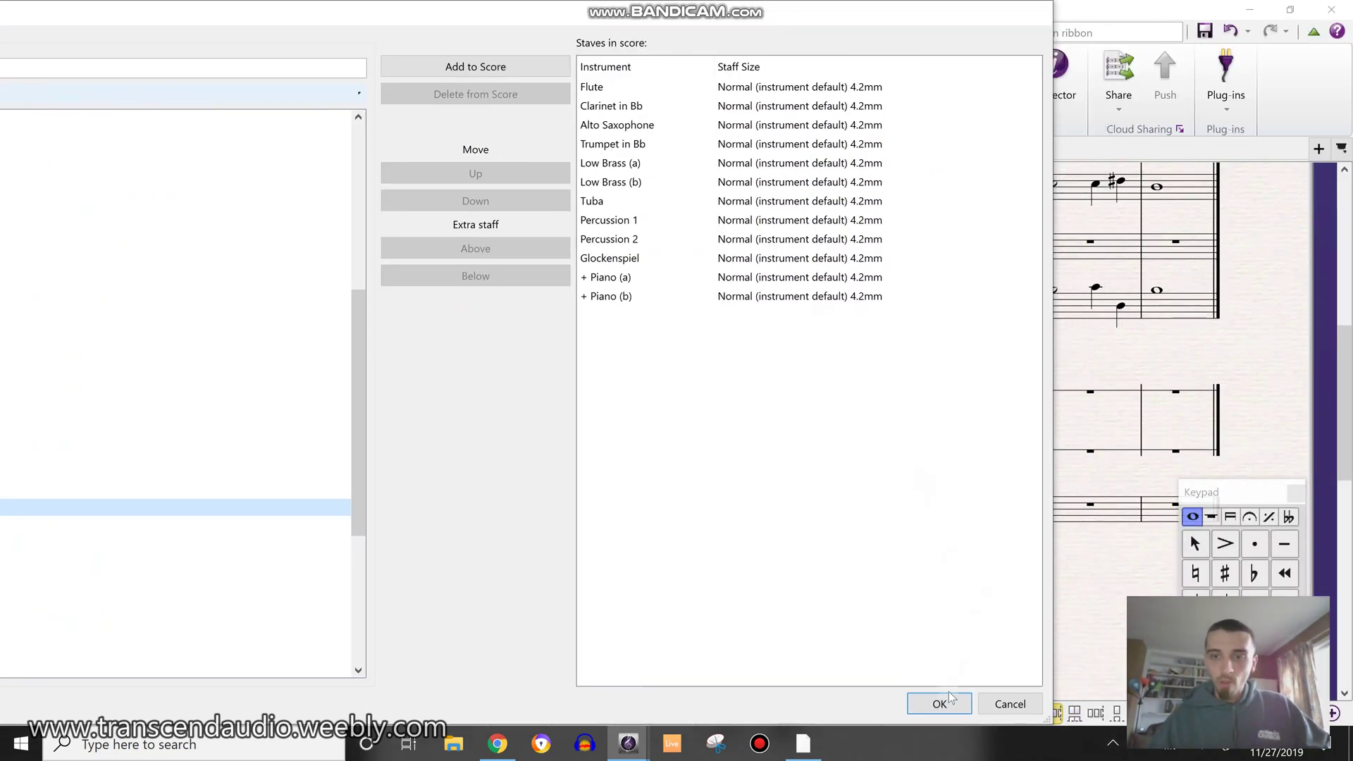
left_click(948, 701)
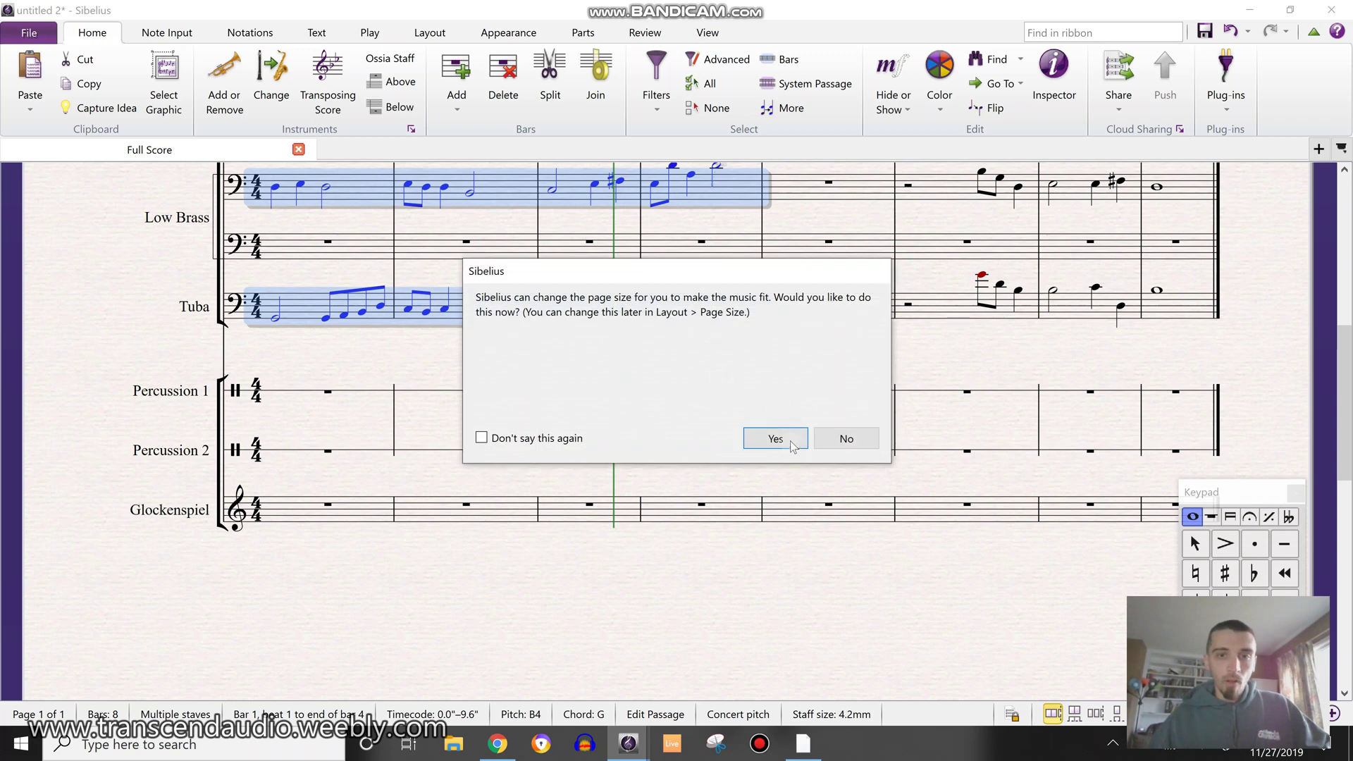
left_click(792, 446)
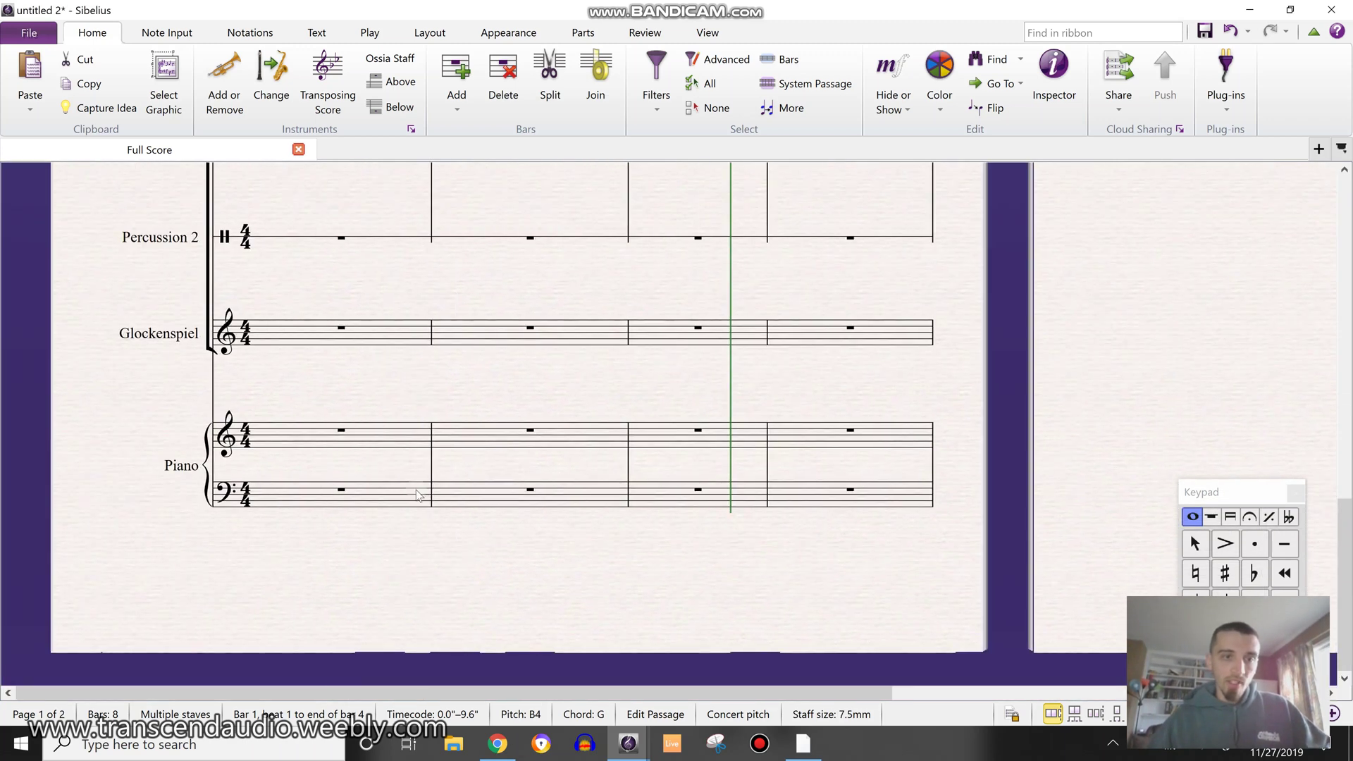
Try reducing the four-bar wind and brass passage onto the piano's treble staff alone, and undo it.
left_click(296, 437)
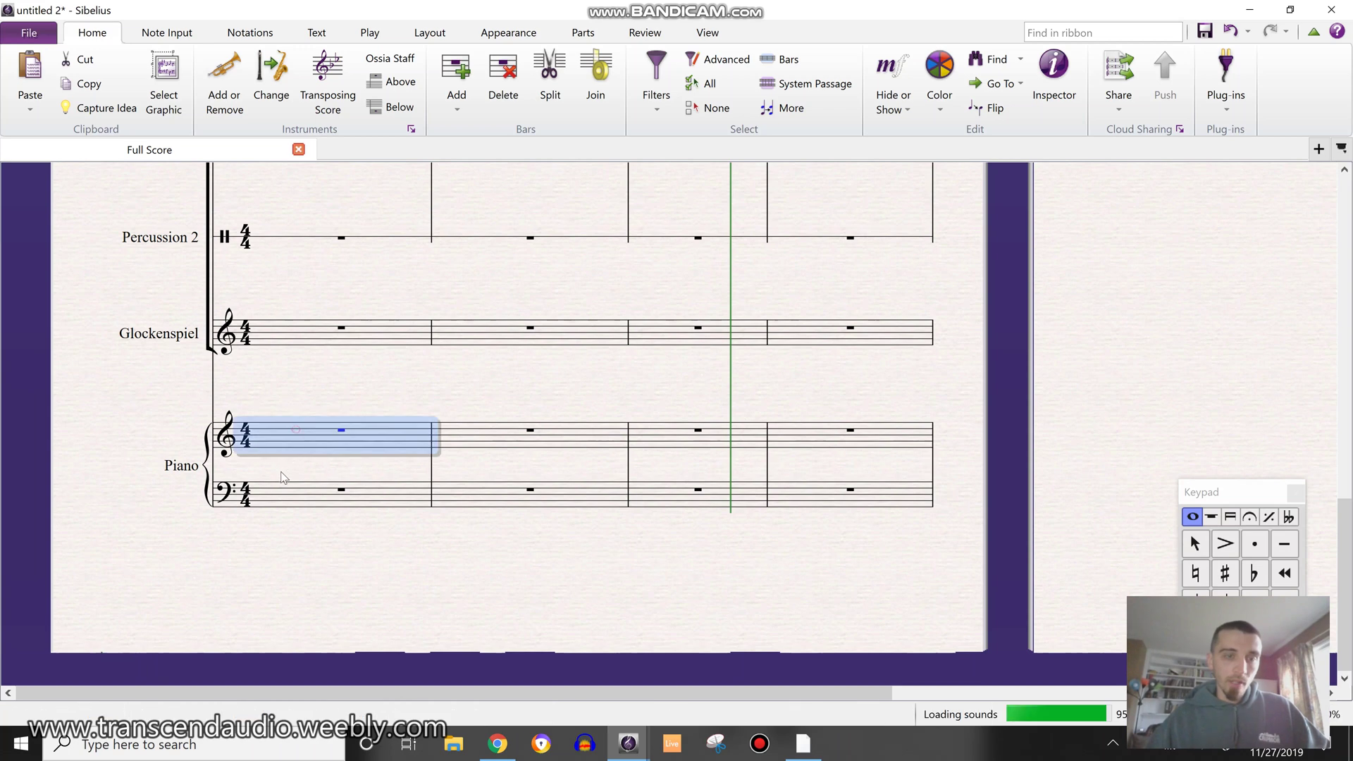
left_click(161, 34)
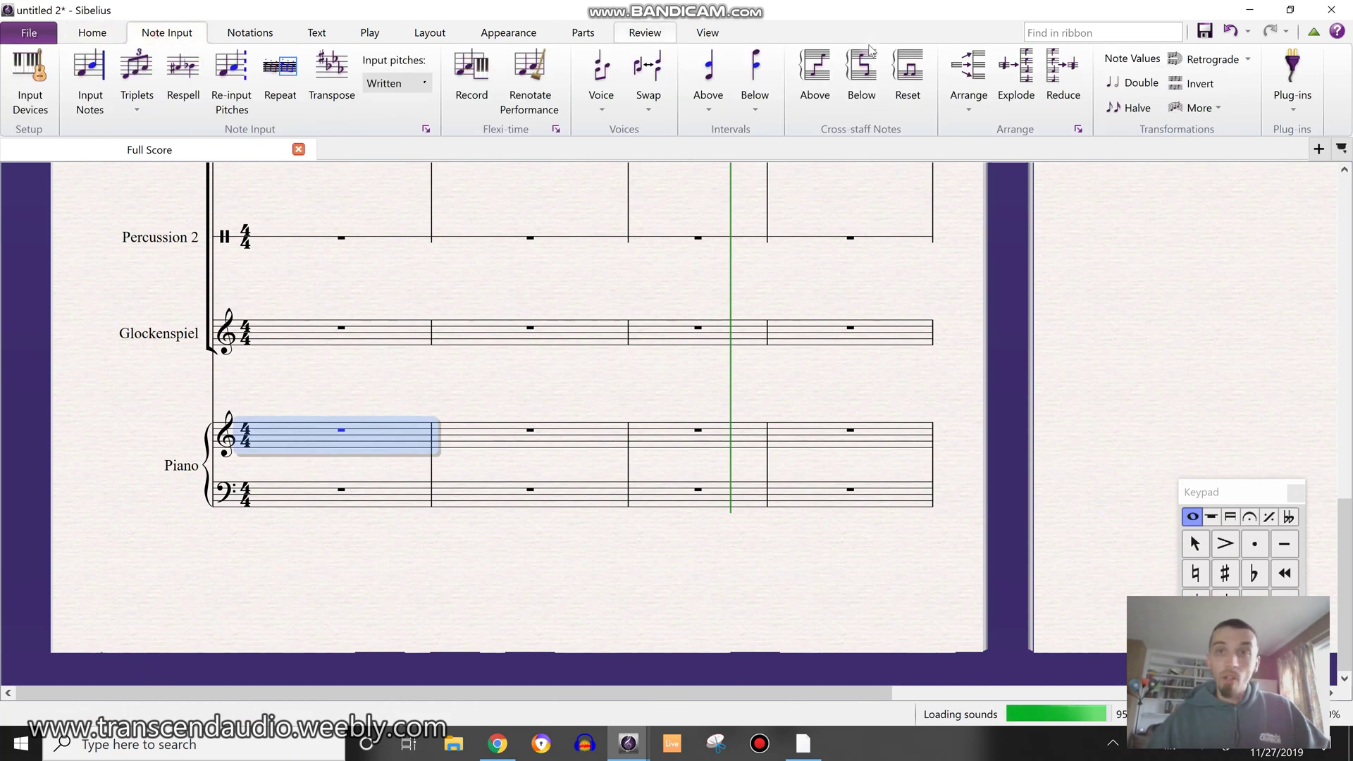
left_click(1085, 97)
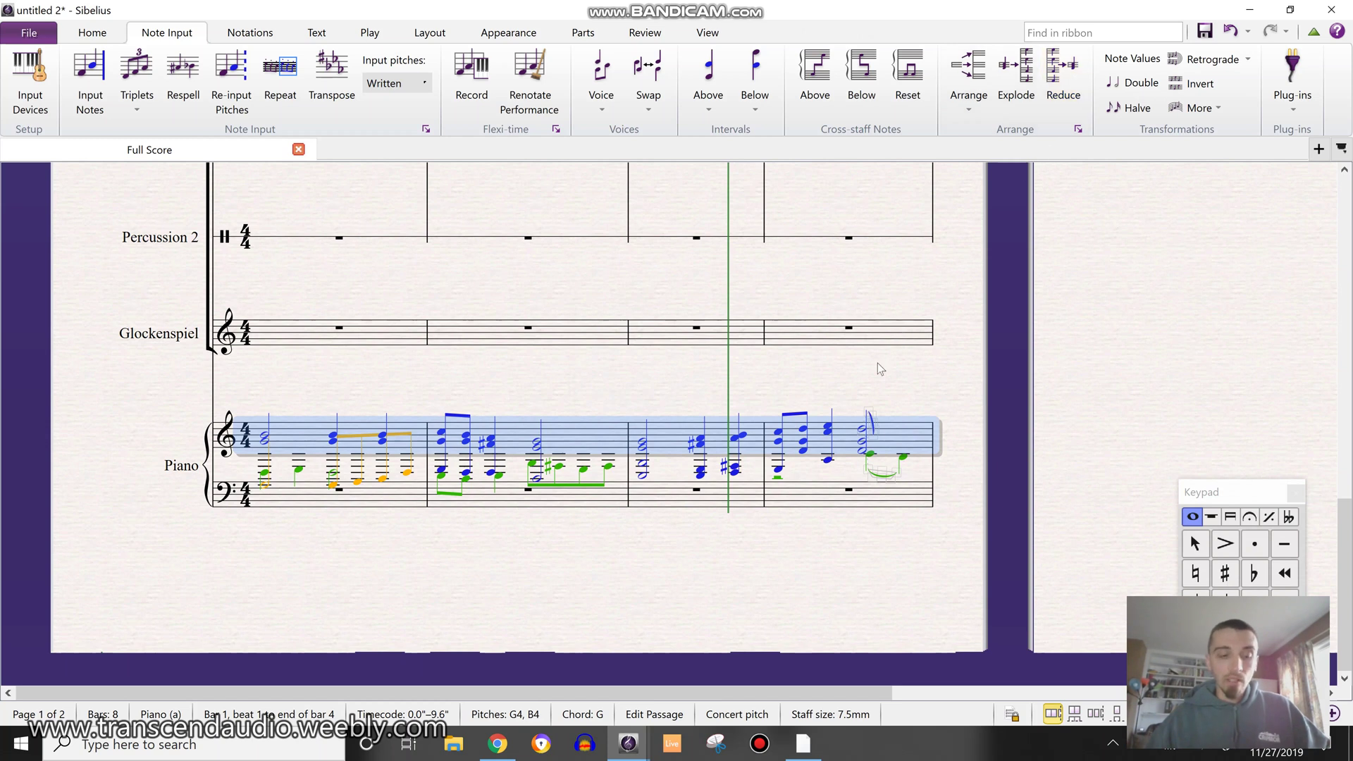
key("ctrl+z")
Reduce the four-bar Flute, Clarinet, Low Brass and Tuba passage onto both piano staves, bars 1 to 4.
left_click(308, 506, "shift")
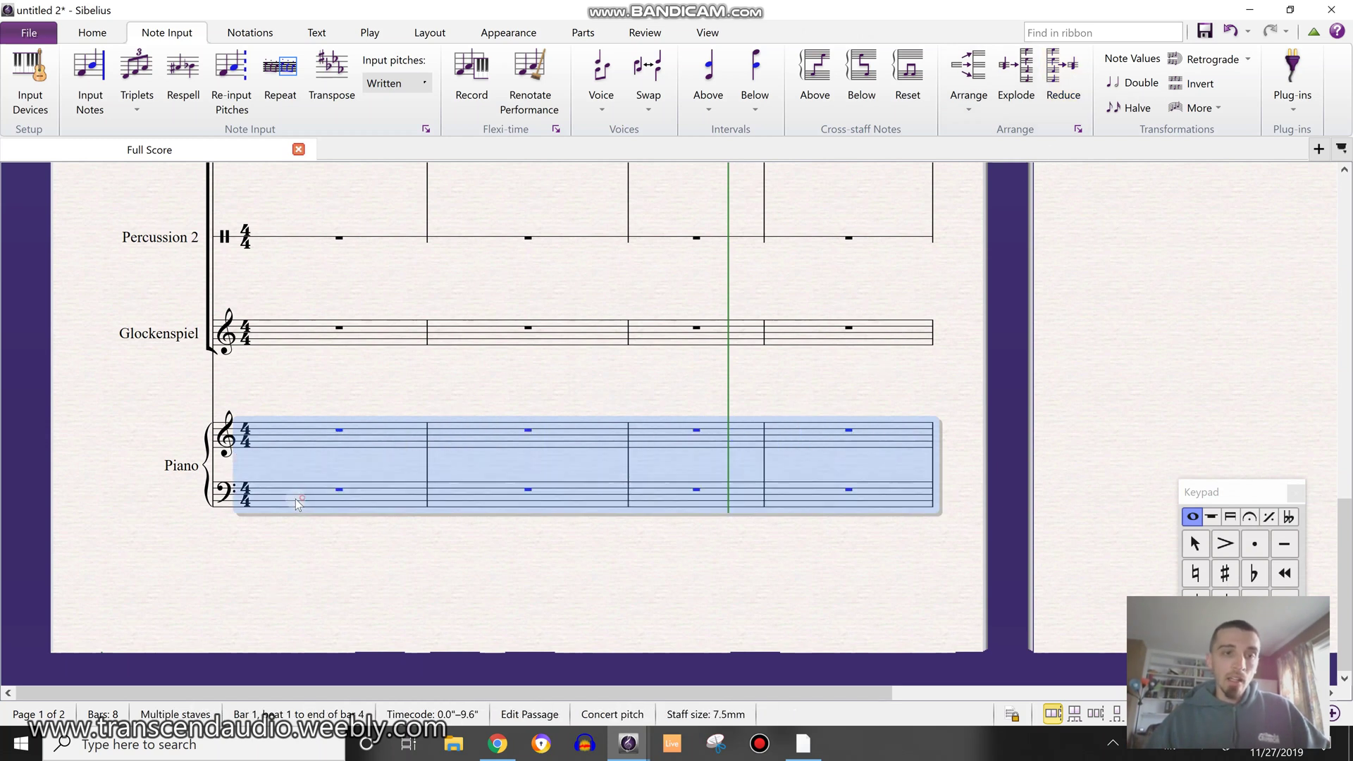
left_click(1033, 79)
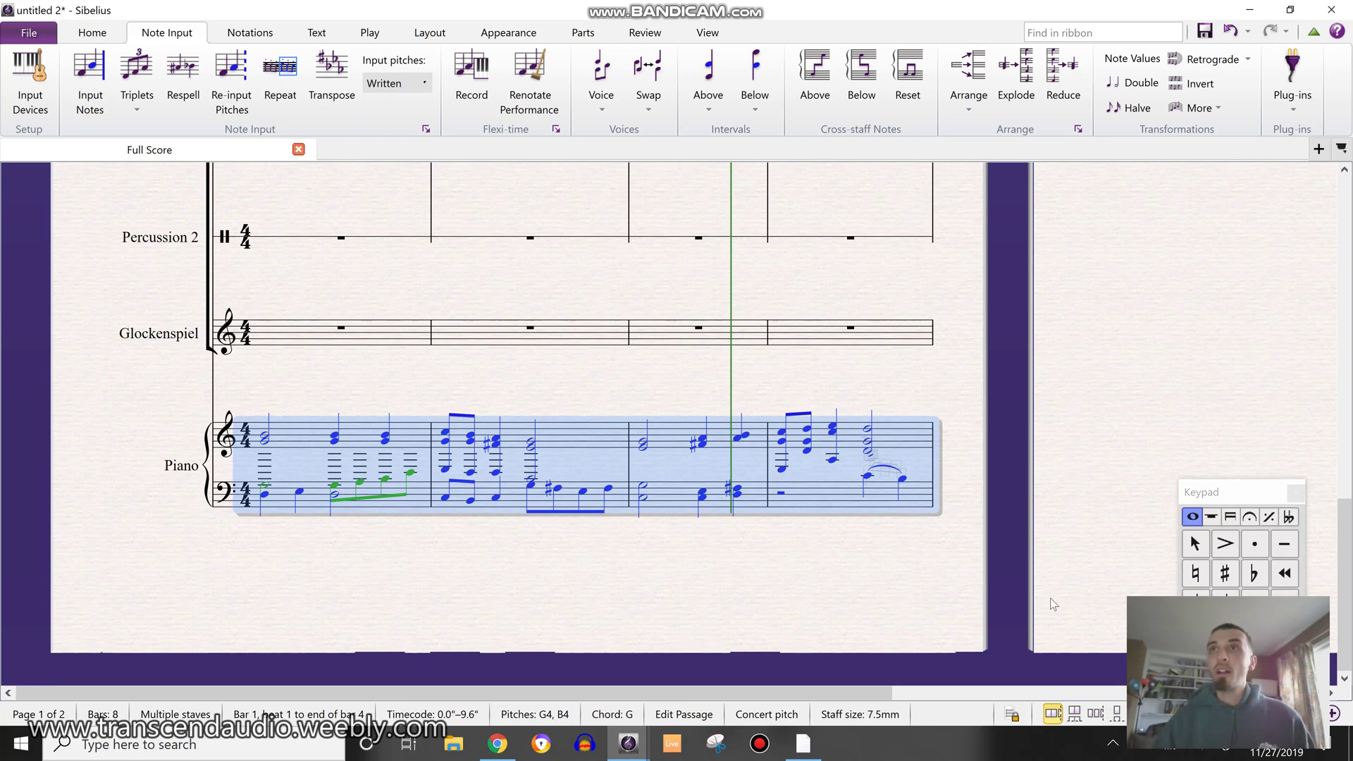
scroll(998, 438, "up", 10)
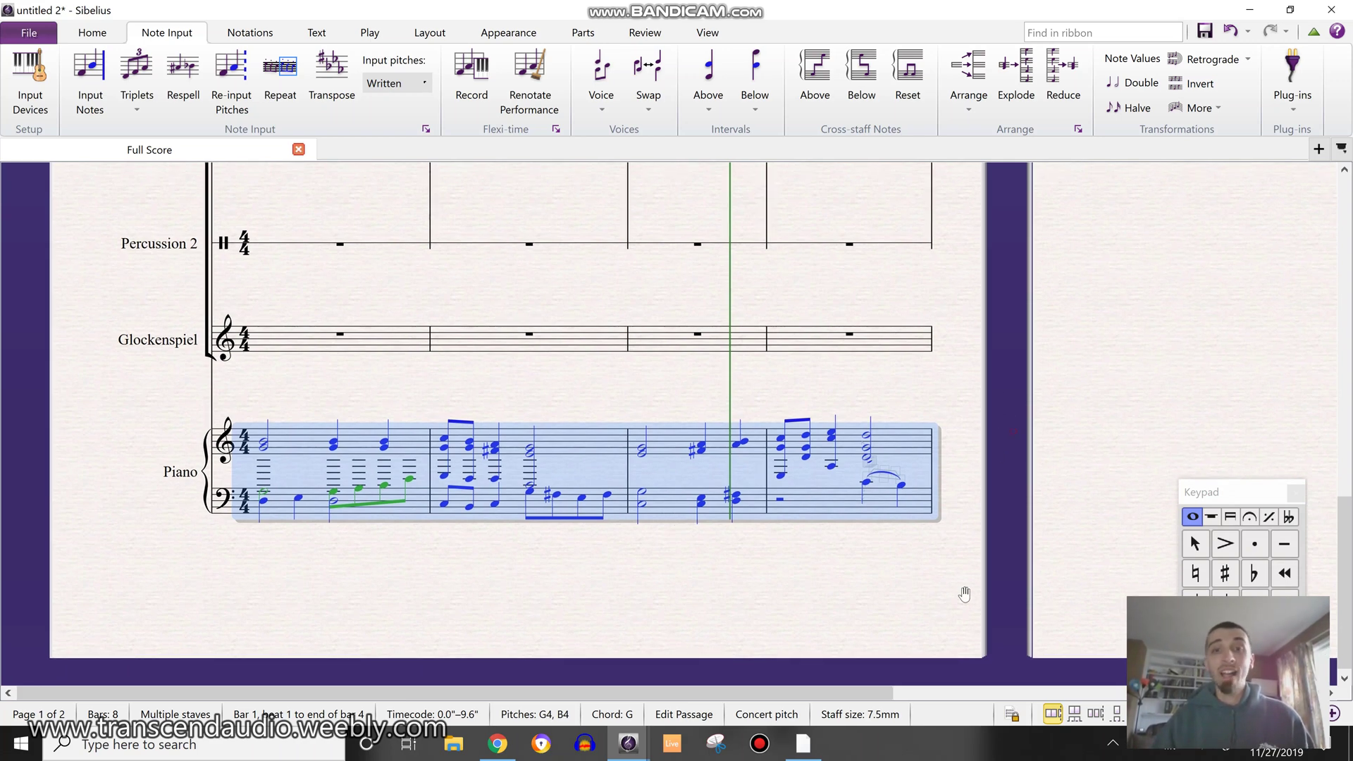
scroll(956, 506, "down", 5)
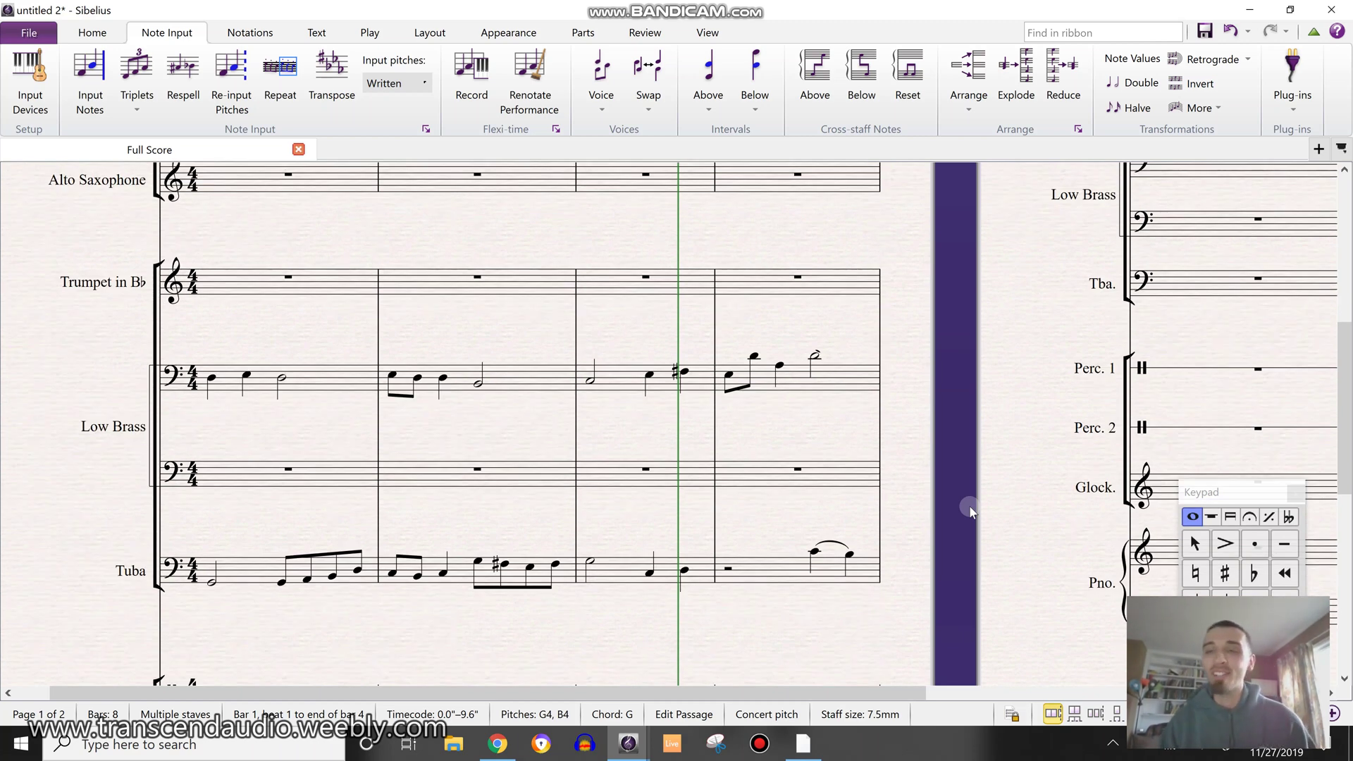
left_click(983, 108)
left_click(1007, 234)
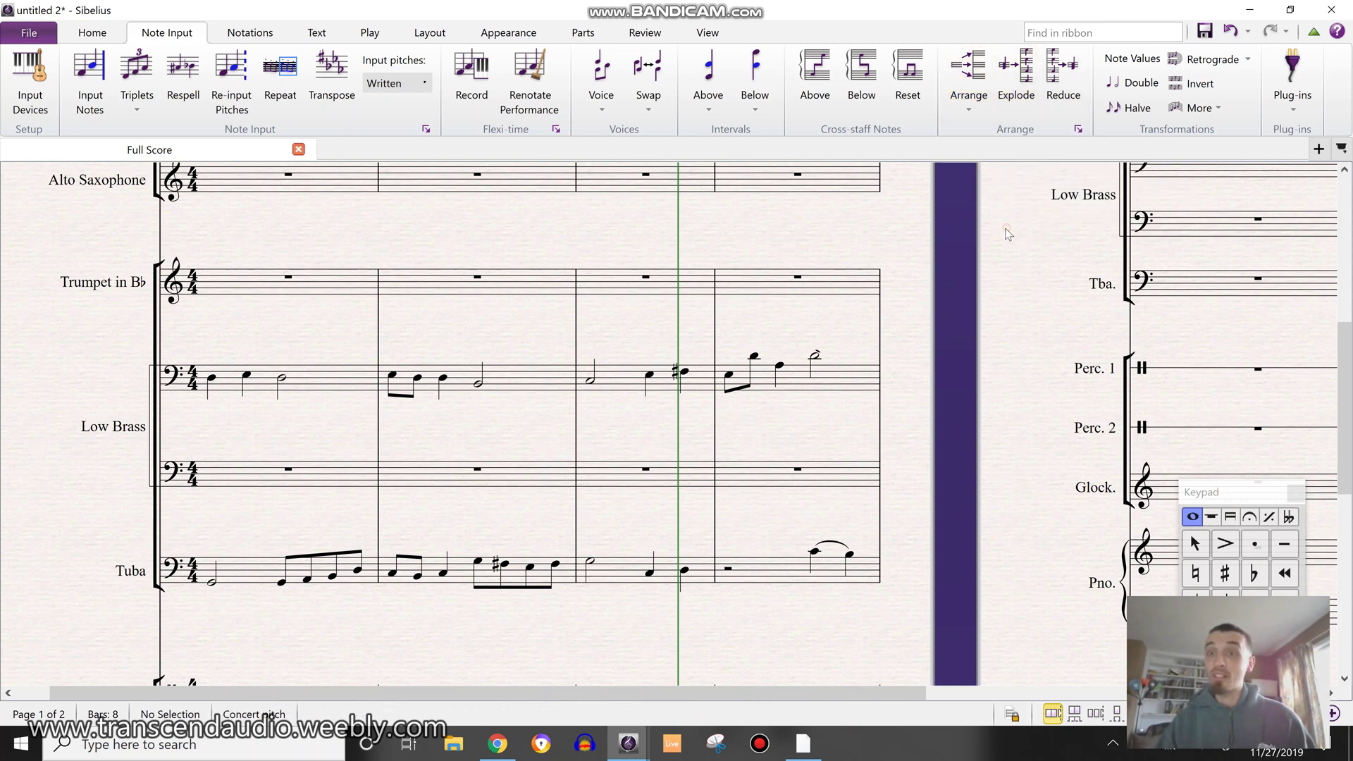